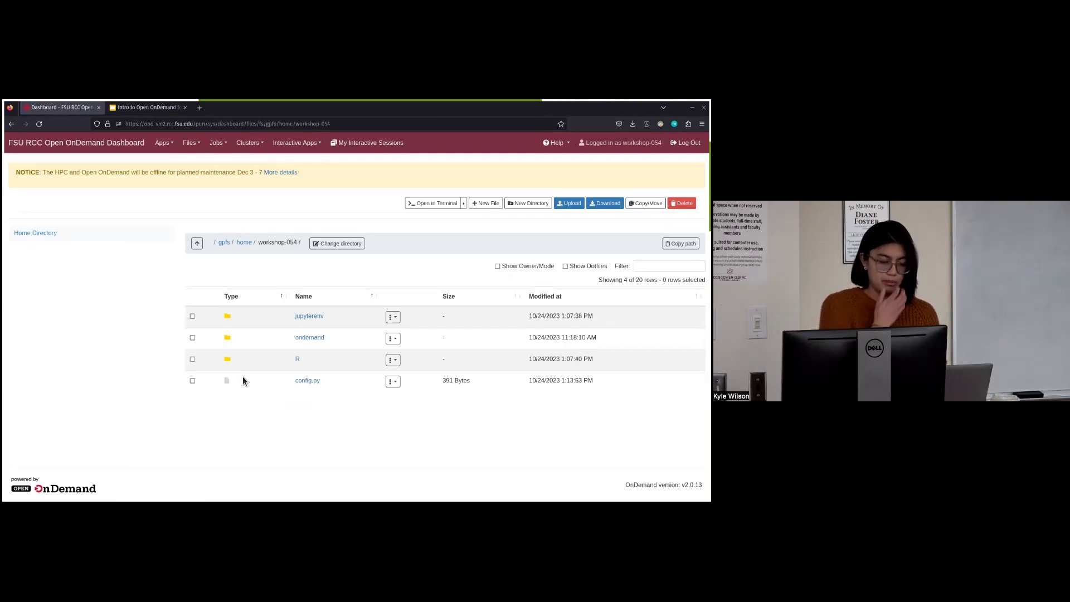
# Browse the jupyterenv and ondemand folders one after the other, returning to the home directory after each
pyautogui.click(308, 317)
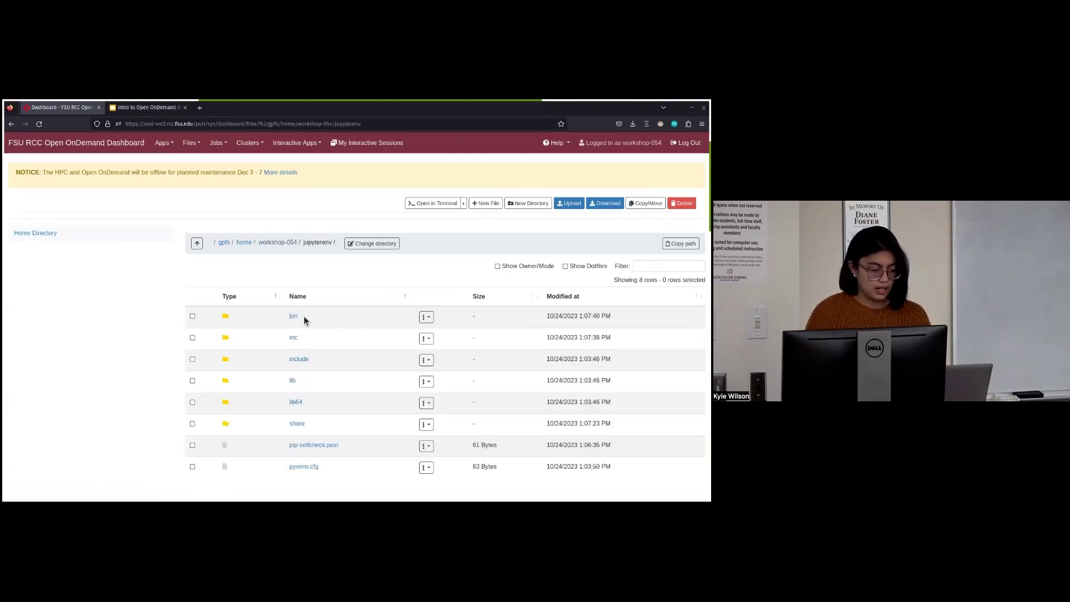
pyautogui.scroll(-1, 303, 366)
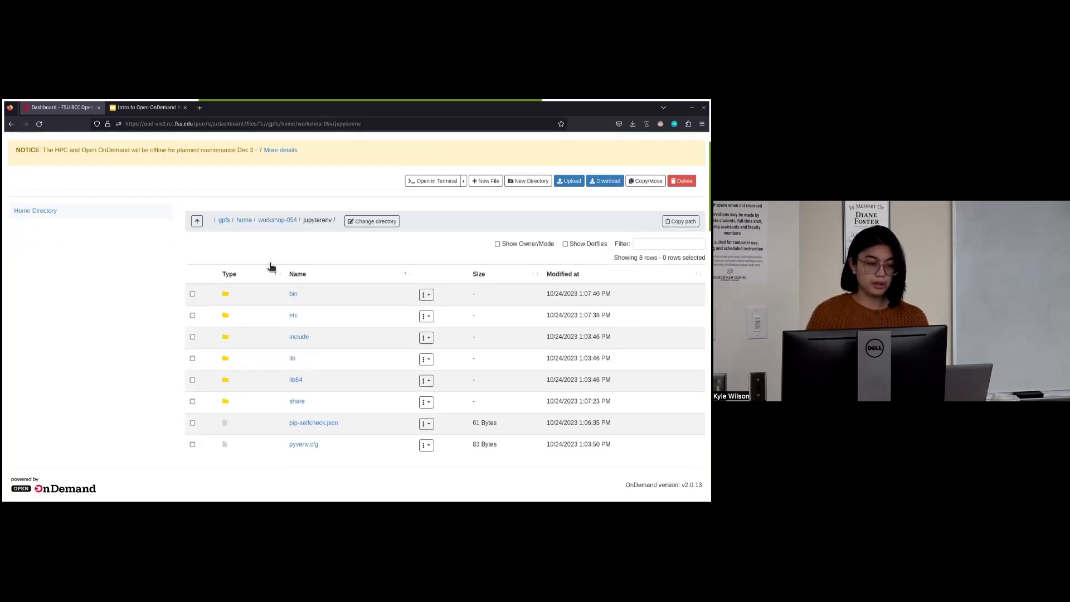
pyautogui.click(285, 222)
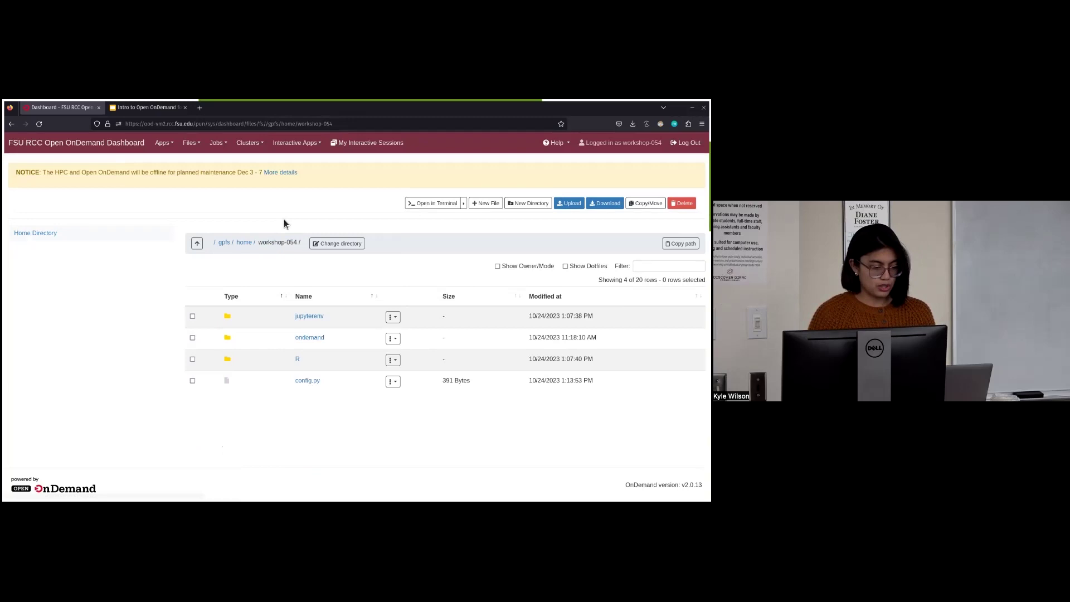
pyautogui.click(308, 337)
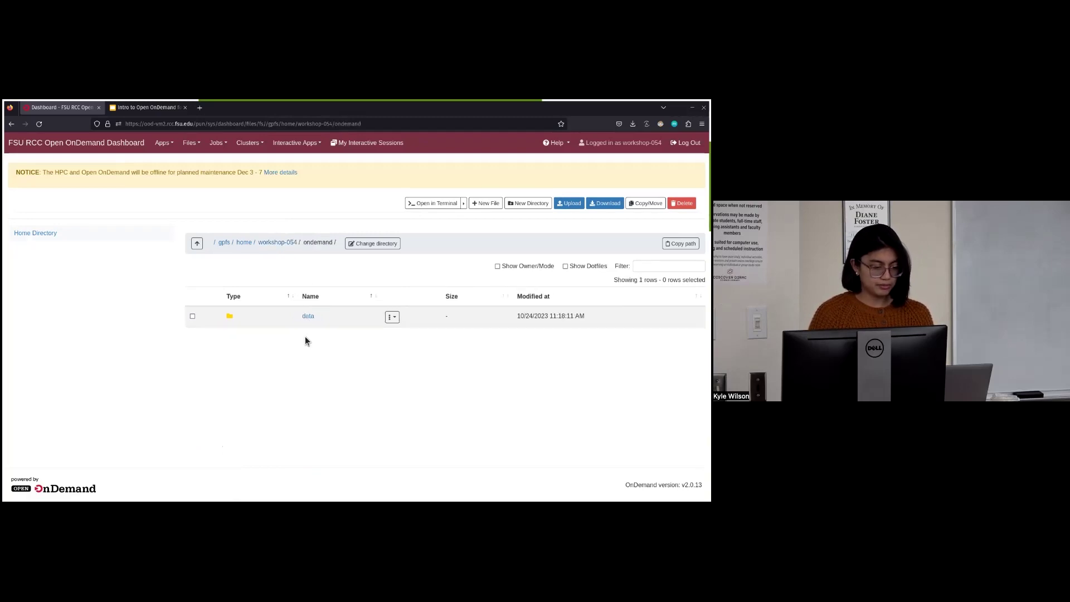
pyautogui.click(308, 317)
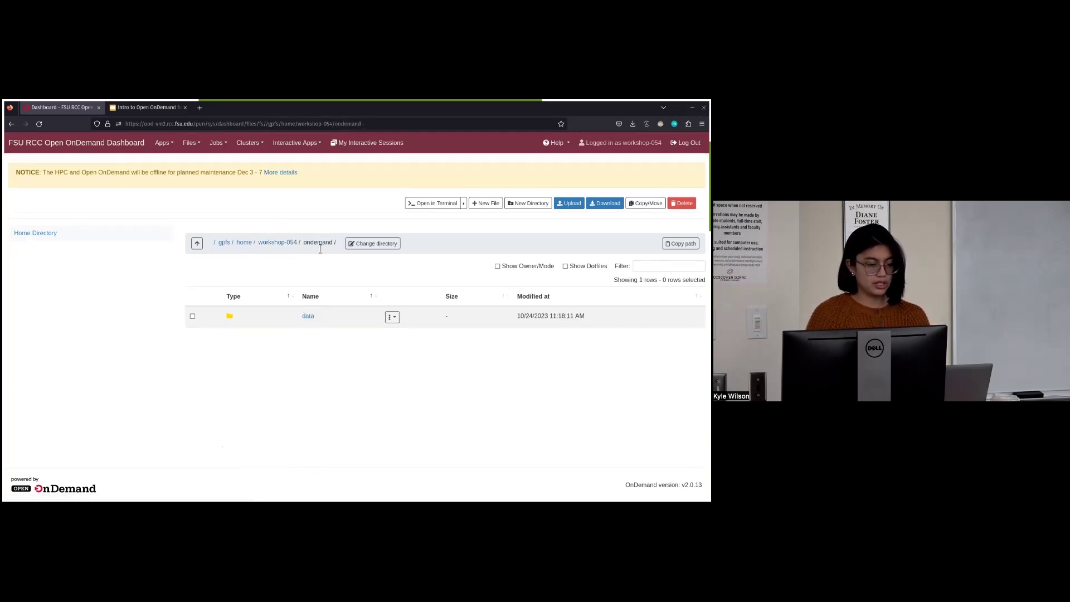
pyautogui.click(277, 242)
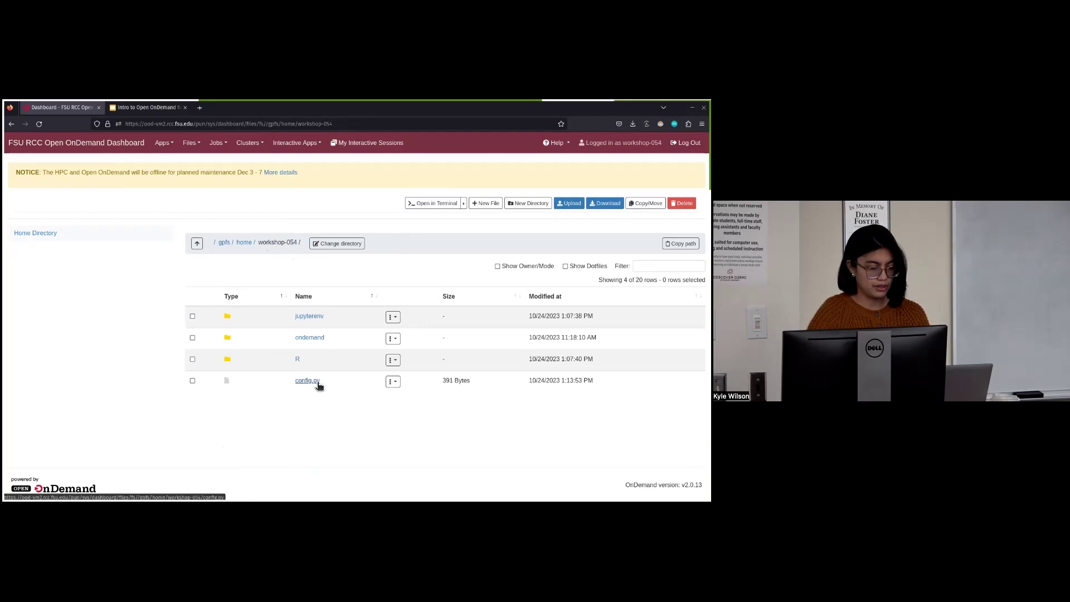
# Show the file actions available for config.py and dismiss them without choosing one
pyautogui.click(393, 382)
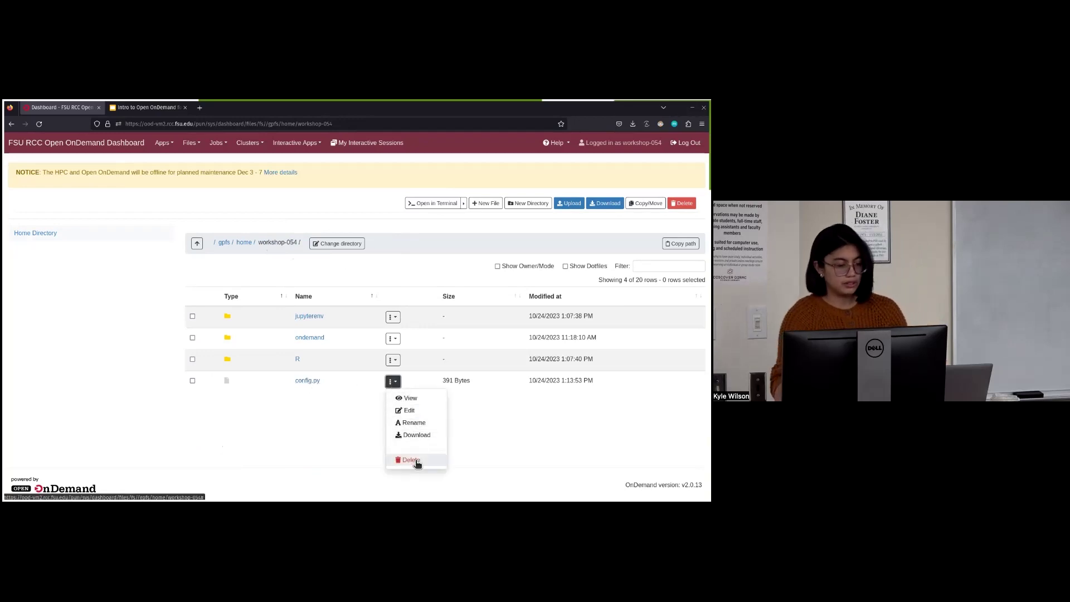
pyautogui.click(466, 448)
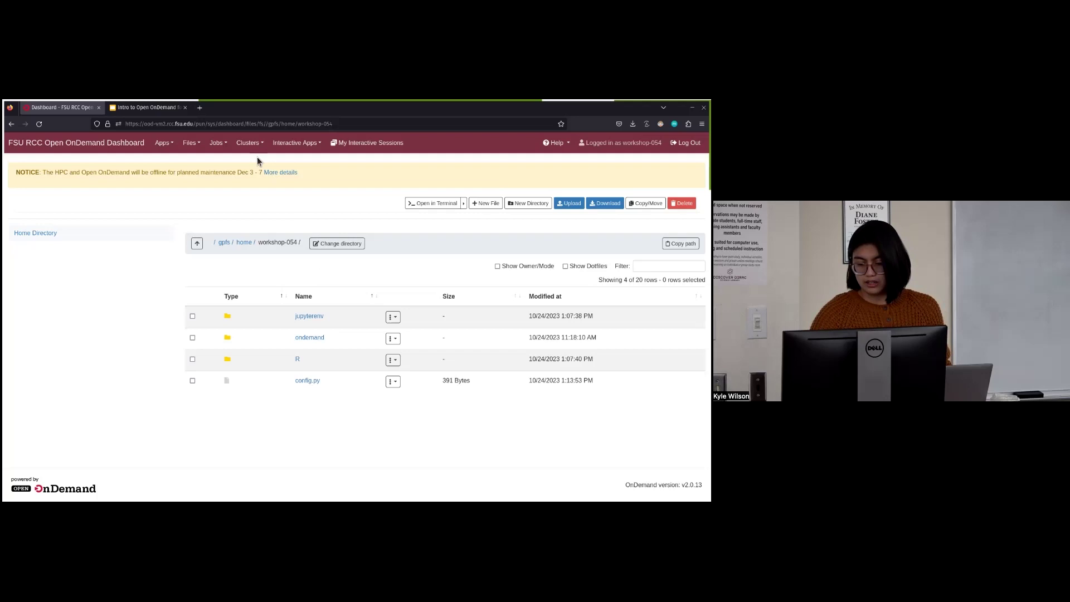
# Change the directory to the home directory's jupyterenv subfolder by extending the path with /jupyterenv
pyautogui.click(340, 249)
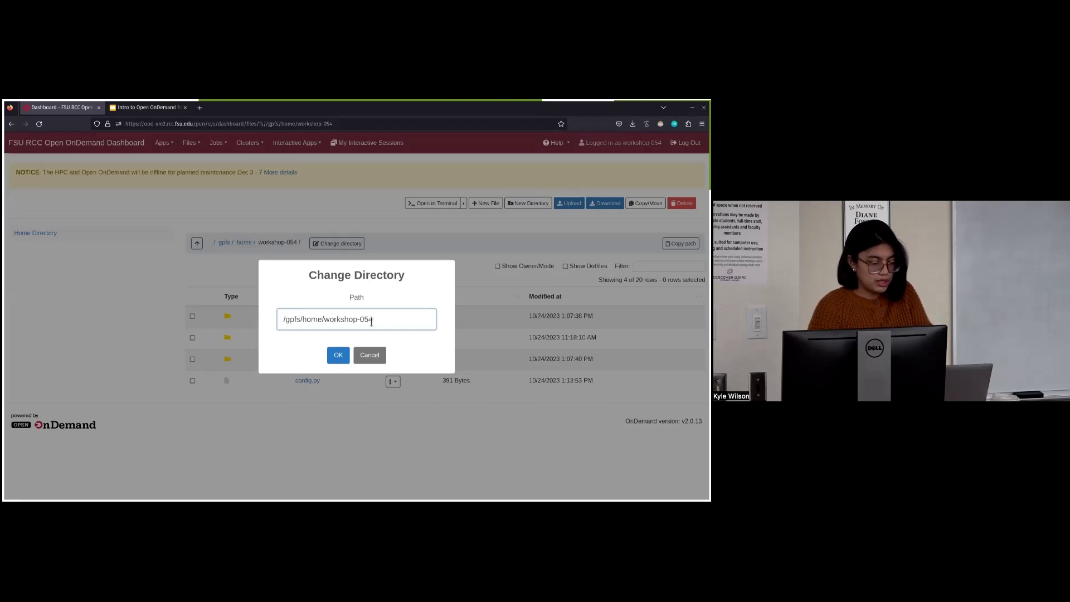
pyautogui.write('/ju')
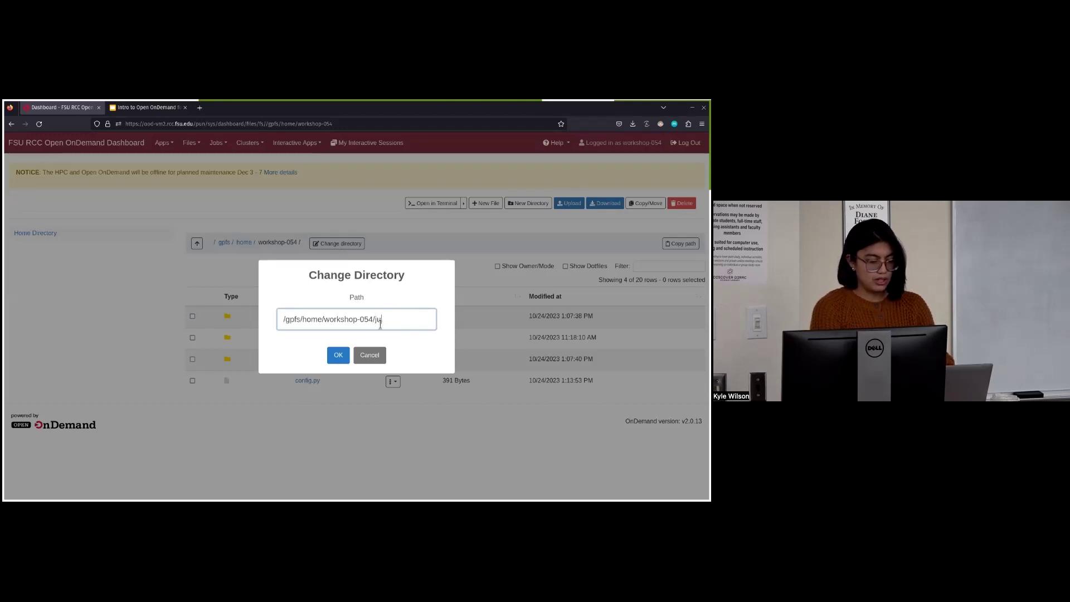
pyautogui.write('pyterenv')
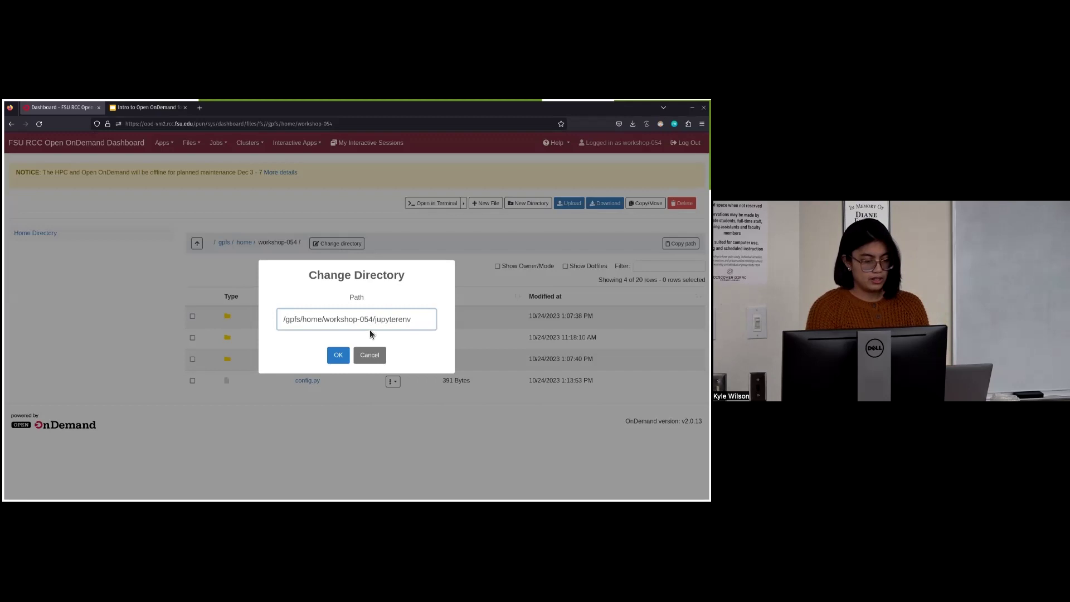
pyautogui.click(338, 355)
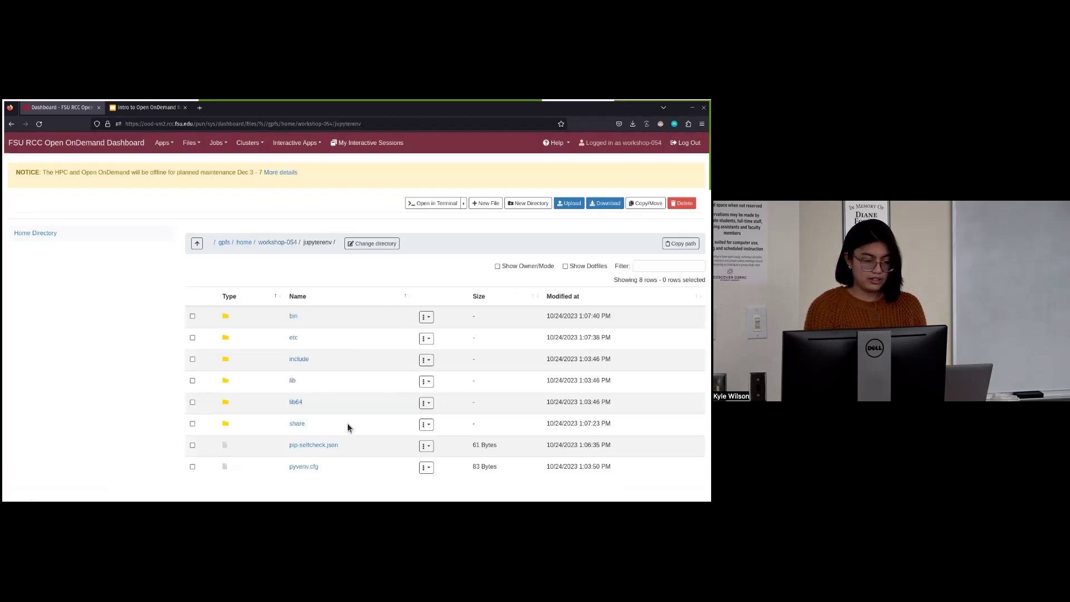
# Return to the home directory, open jupyterenv directly from the listing, and go back again
pyautogui.click(280, 242)
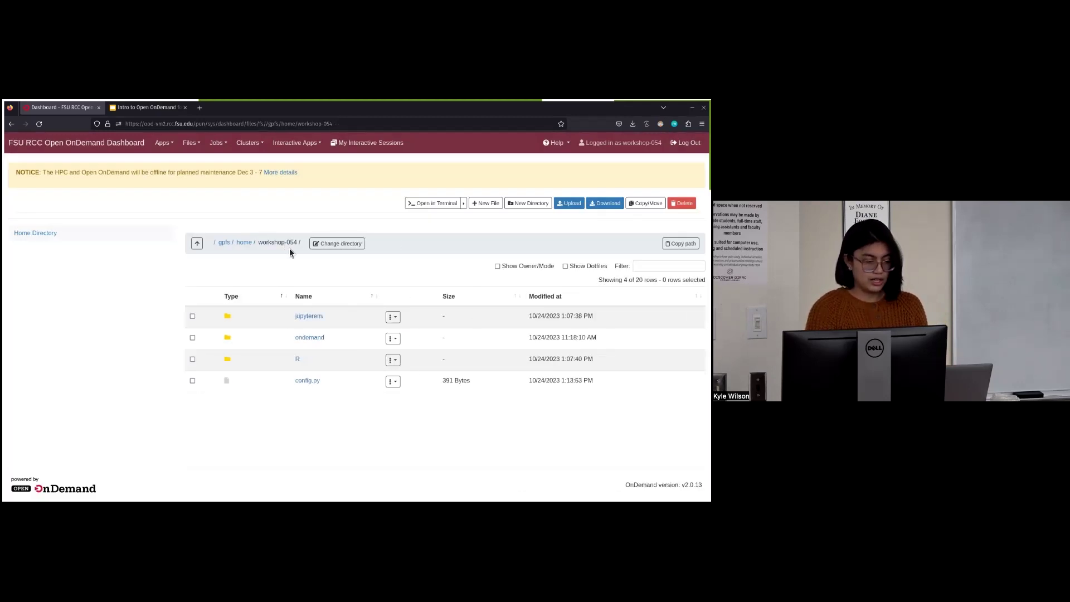
pyautogui.click(309, 317)
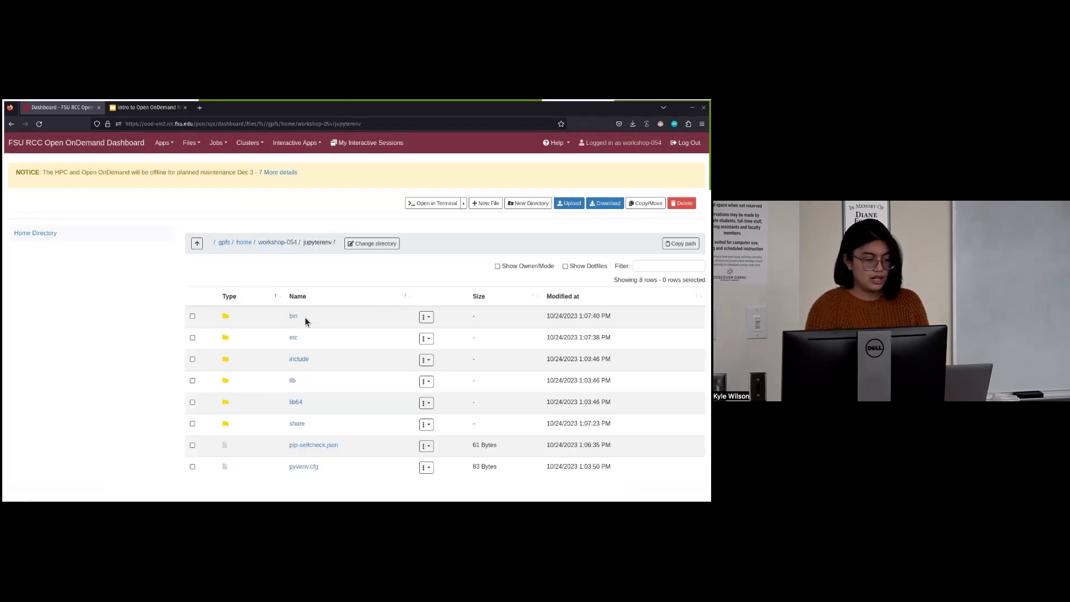
pyautogui.click(283, 242)
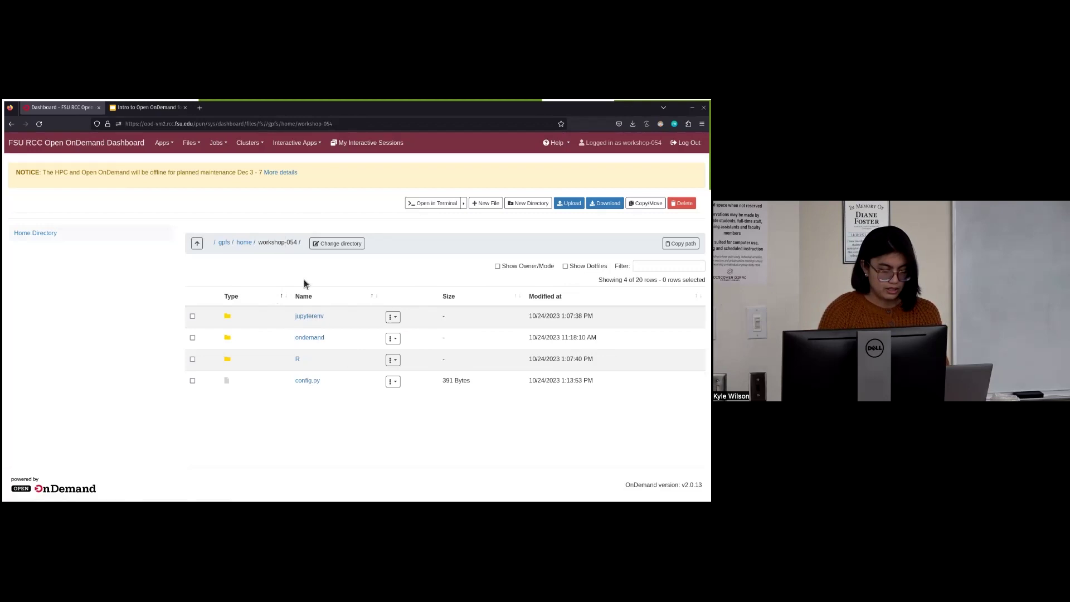
# Go up to the /gpfs/home directory and look through its folder listing
pyautogui.click(305, 317)
pyautogui.click(244, 242)
pyautogui.click(195, 245)
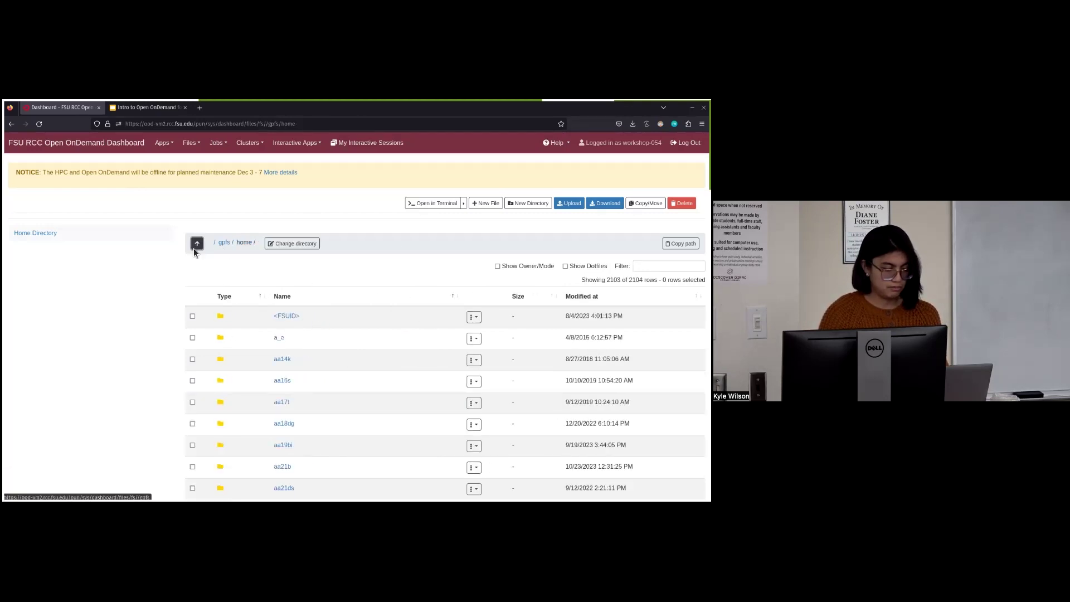
pyautogui.click(357, 371)
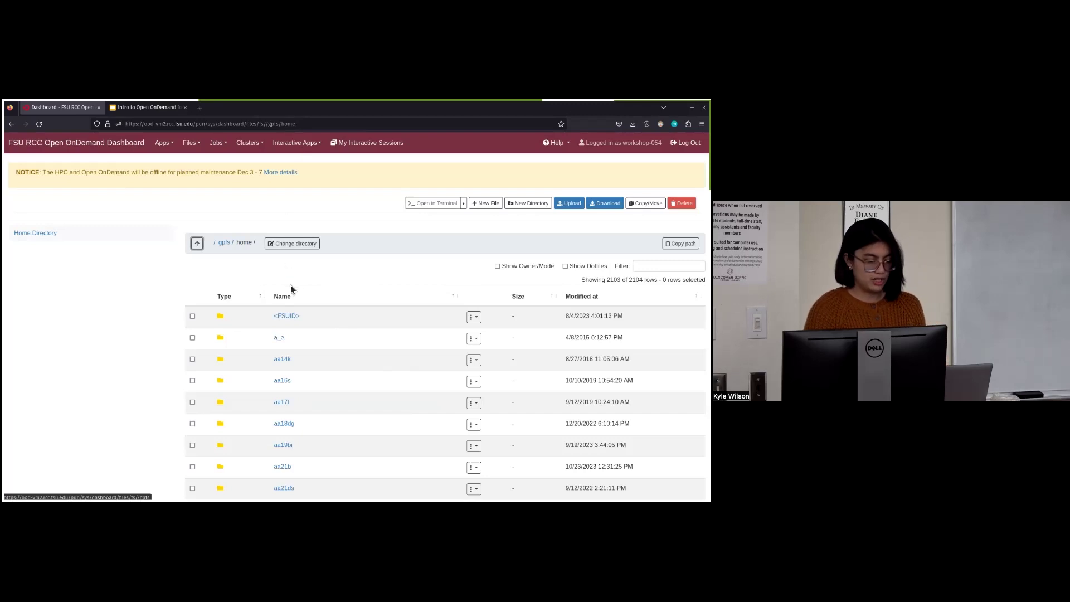
pyautogui.scroll(-15, 273, 333)
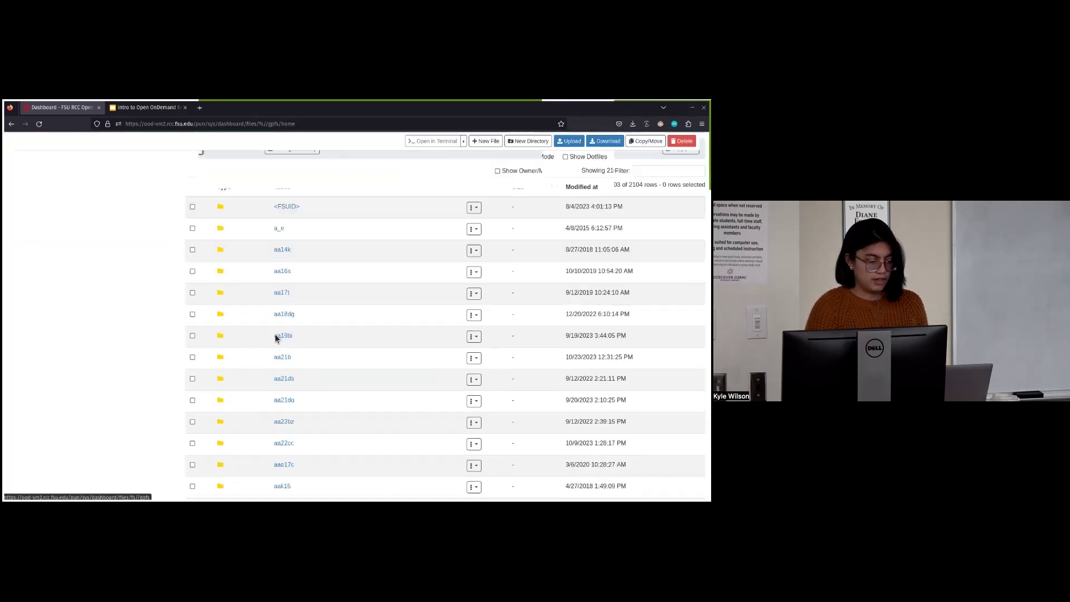
pyautogui.scroll(15, 275, 338)
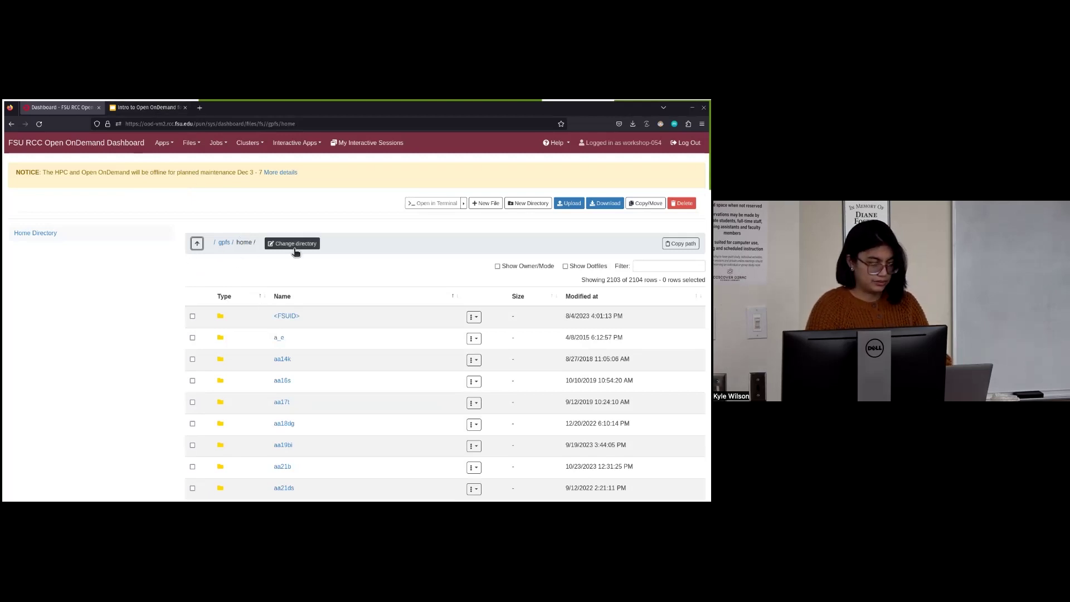
# Review the two Files Overview slides in the Intro to Open OnDemand presentation and switch back to the dashboard
pyautogui.click(161, 109)
pyautogui.scroll(-2, 66, 427)
pyautogui.scroll(-2, 66, 427)
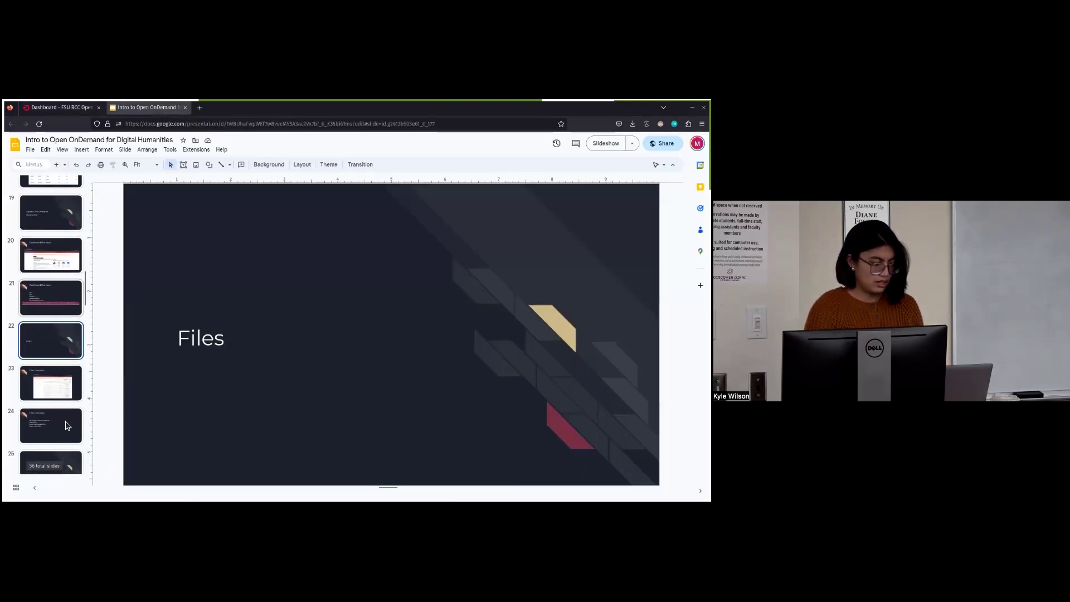
pyautogui.click(59, 382)
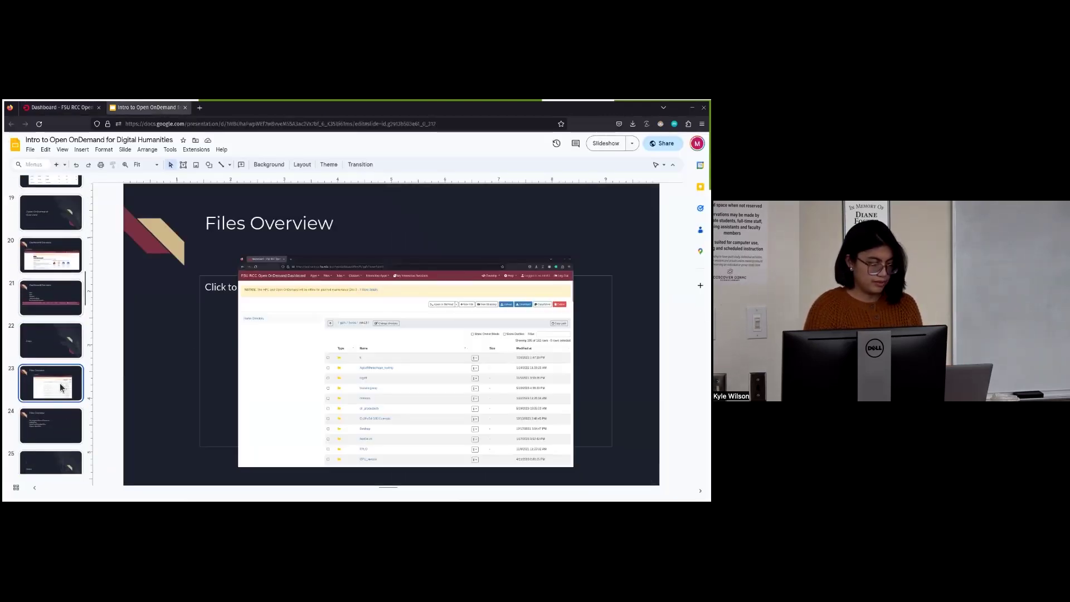
pyautogui.click(65, 425)
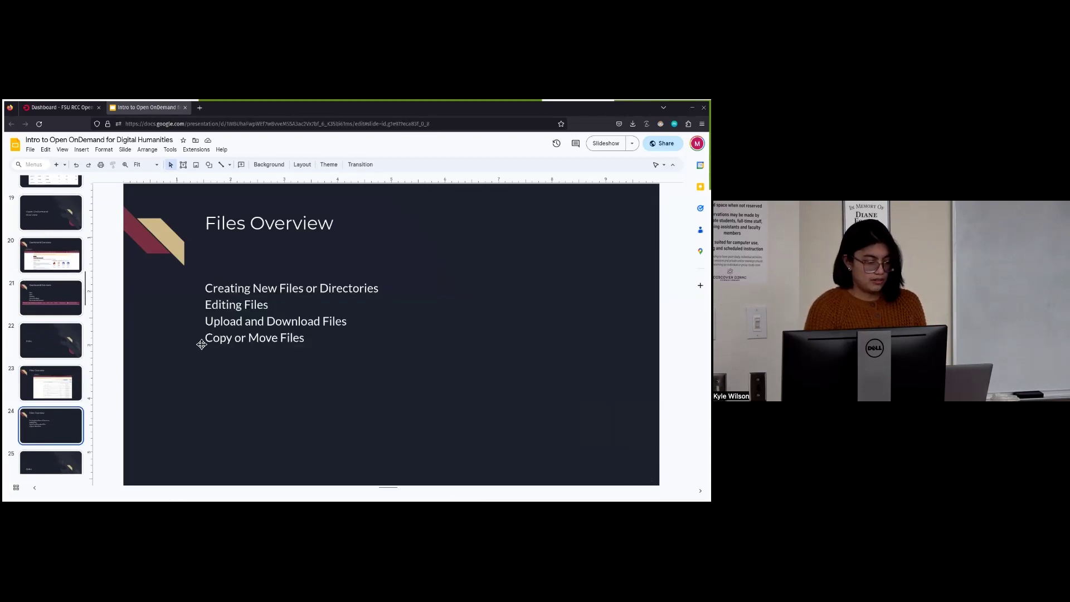
pyautogui.click(74, 105)
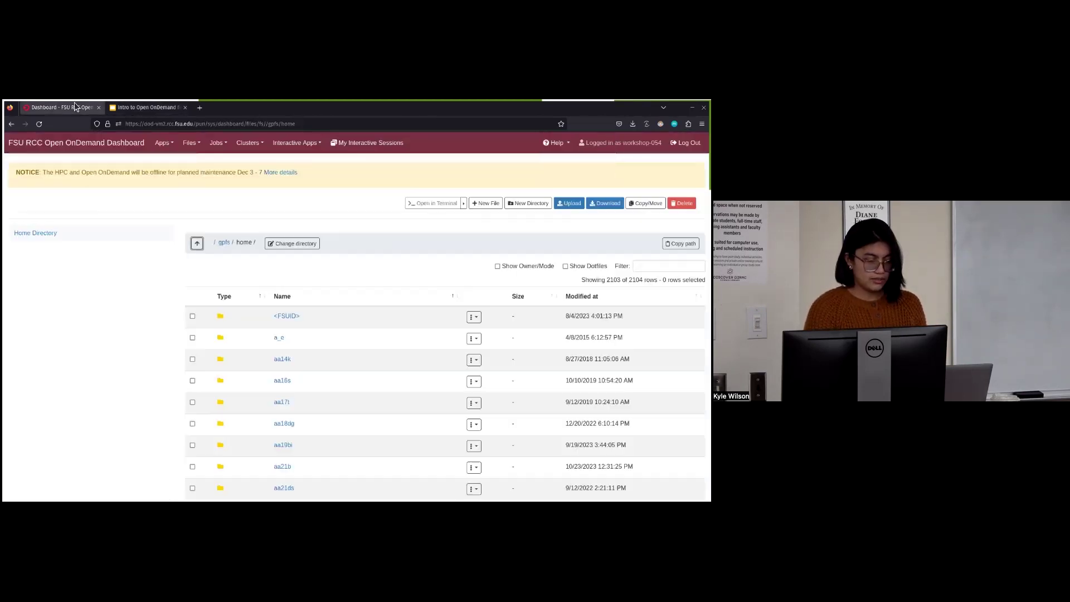
pyautogui.click(293, 244)
pyautogui.write('/gpfs/home/work')
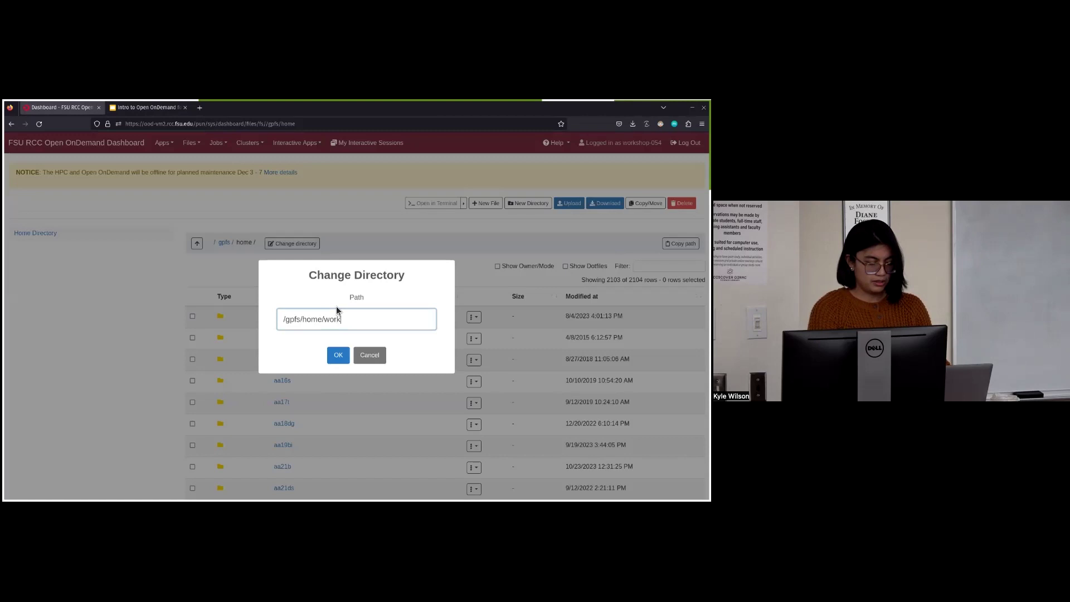
pyautogui.click(370, 355)
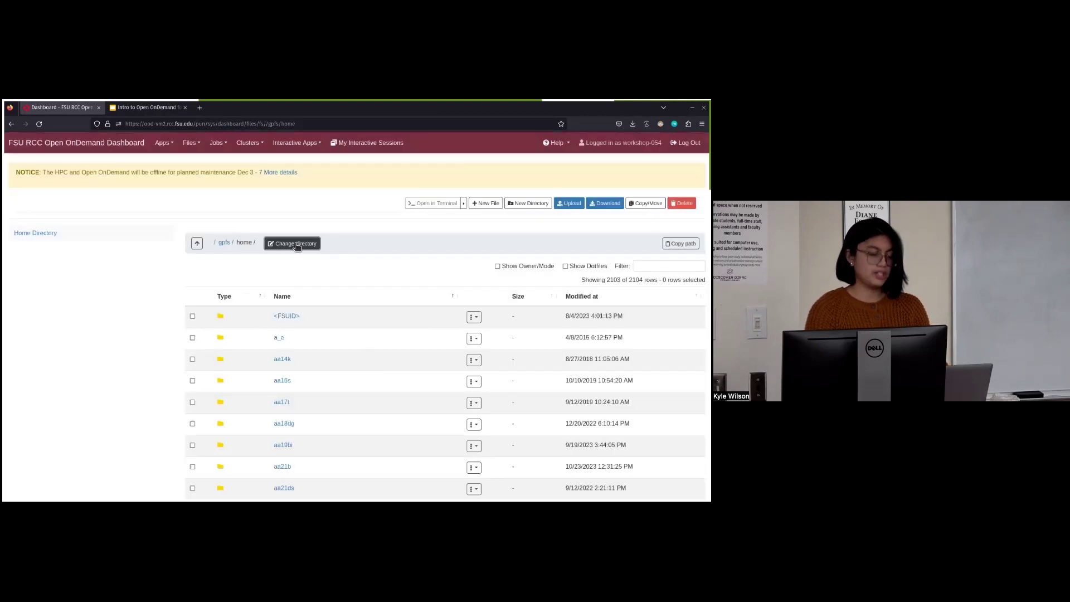
# Return to the home directory and open config.py in the file editor
pyautogui.click(202, 146)
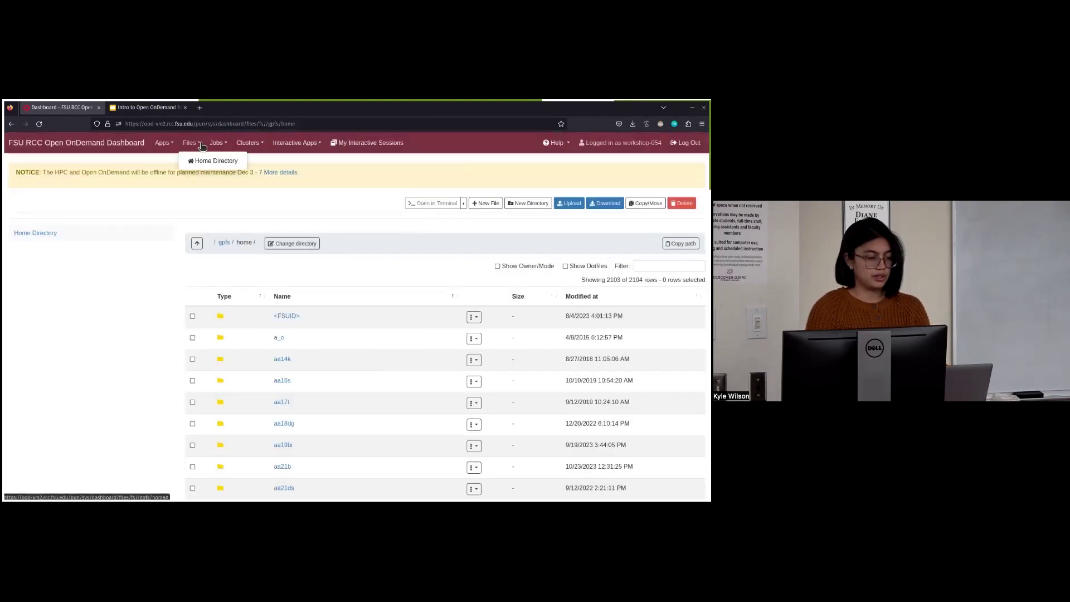
pyautogui.click(205, 161)
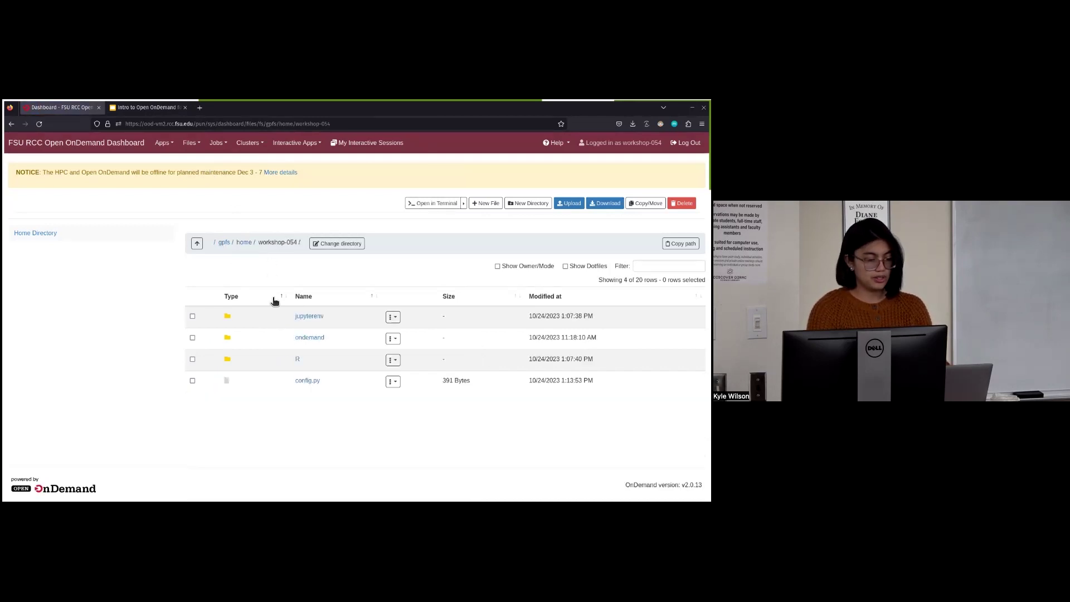
pyautogui.click(393, 382)
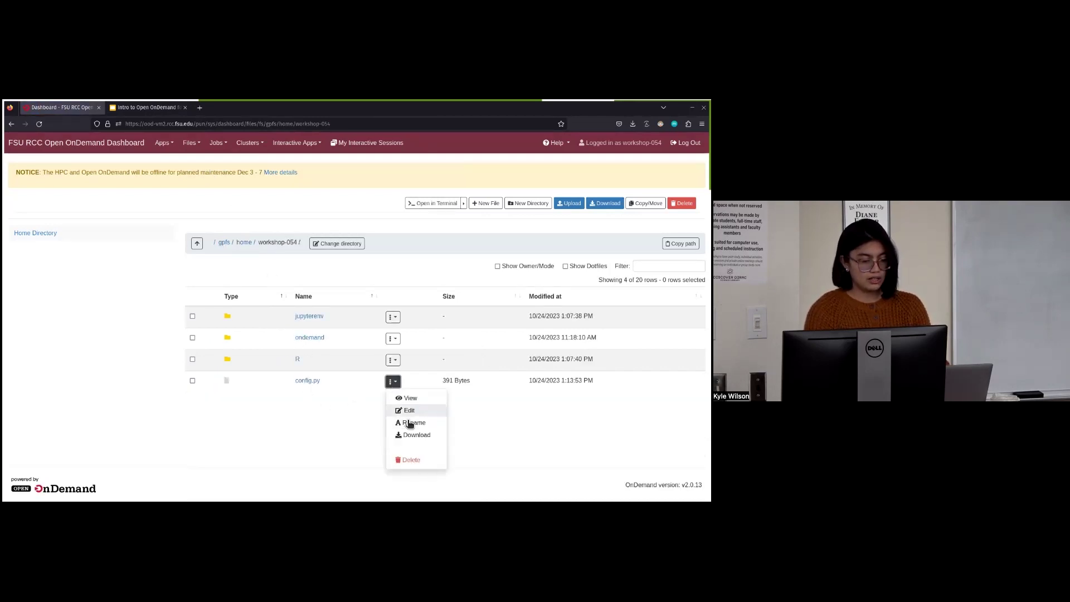
pyautogui.click(409, 411)
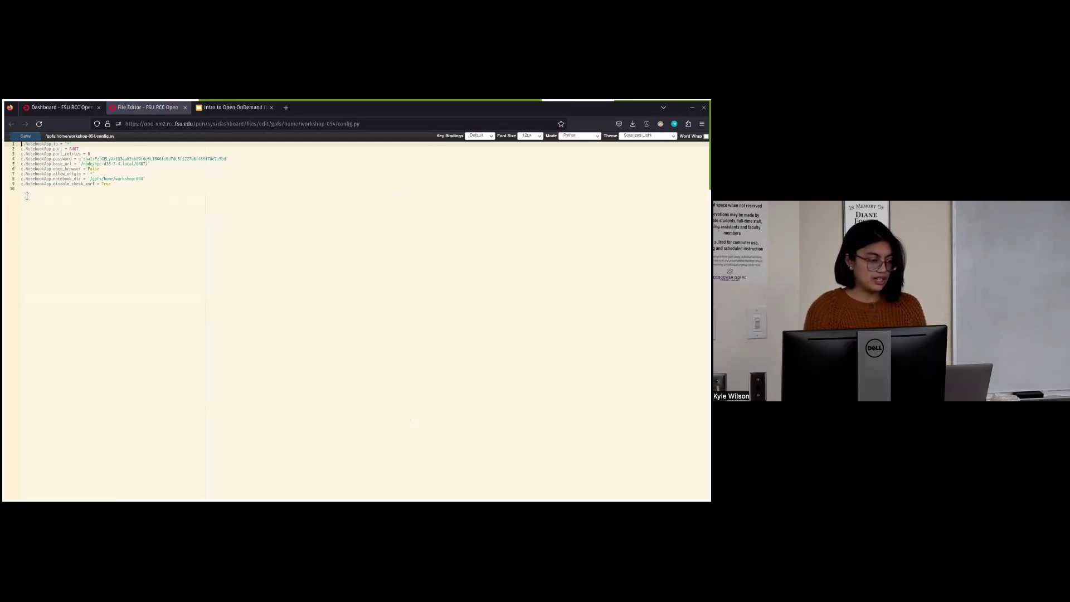
# Glance back at the dashboard's file listing and close the config.py file editor
pyautogui.click(75, 108)
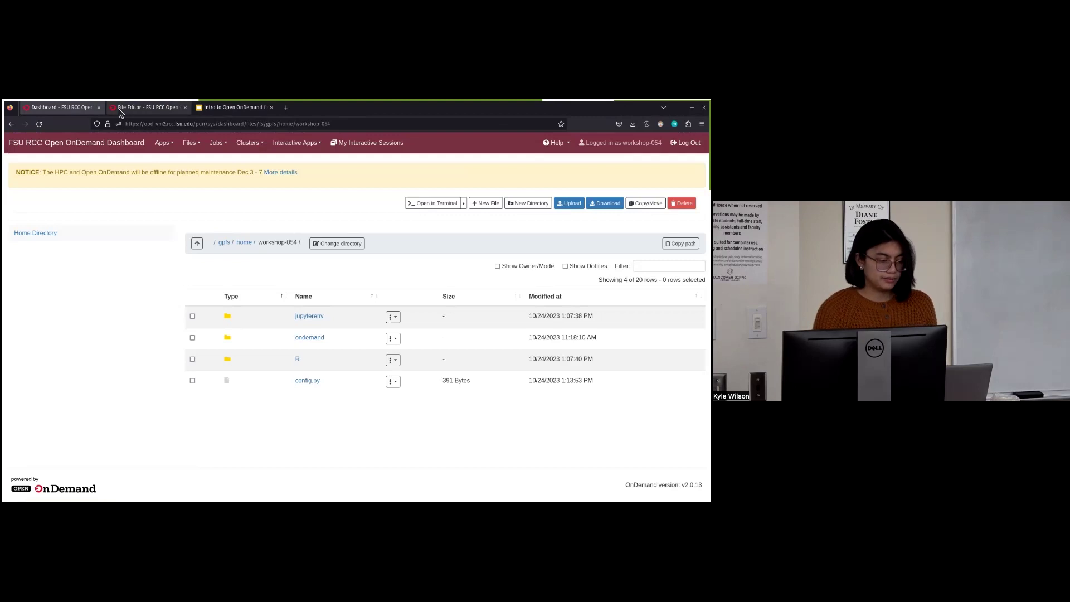
pyautogui.click(177, 107)
pyautogui.click(185, 107)
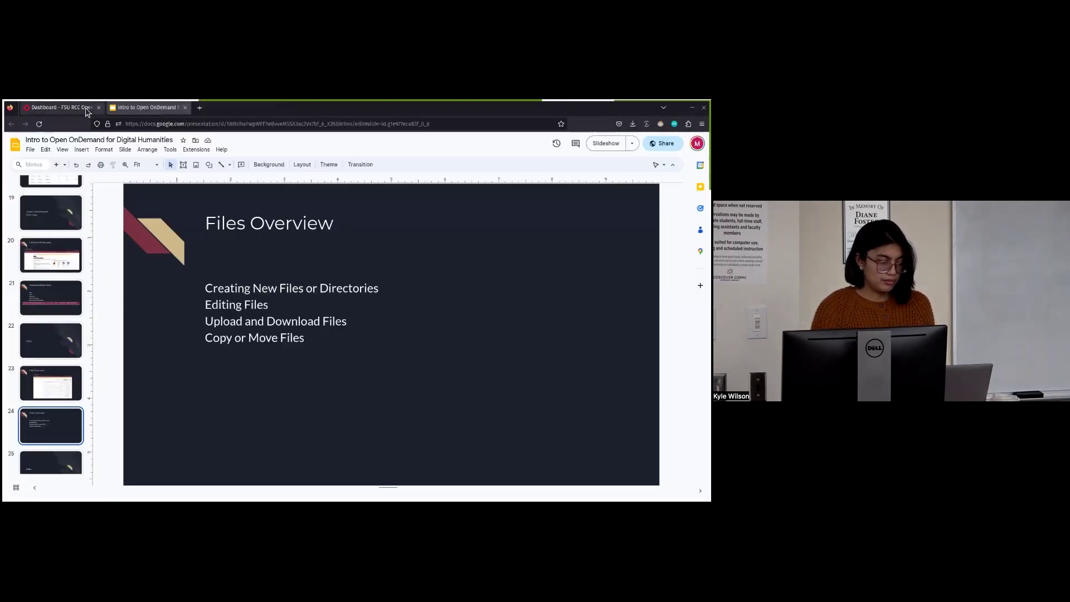
# Switch back to the dashboard and view config.py from its file actions
pyautogui.click(86, 107)
pyautogui.click(398, 386)
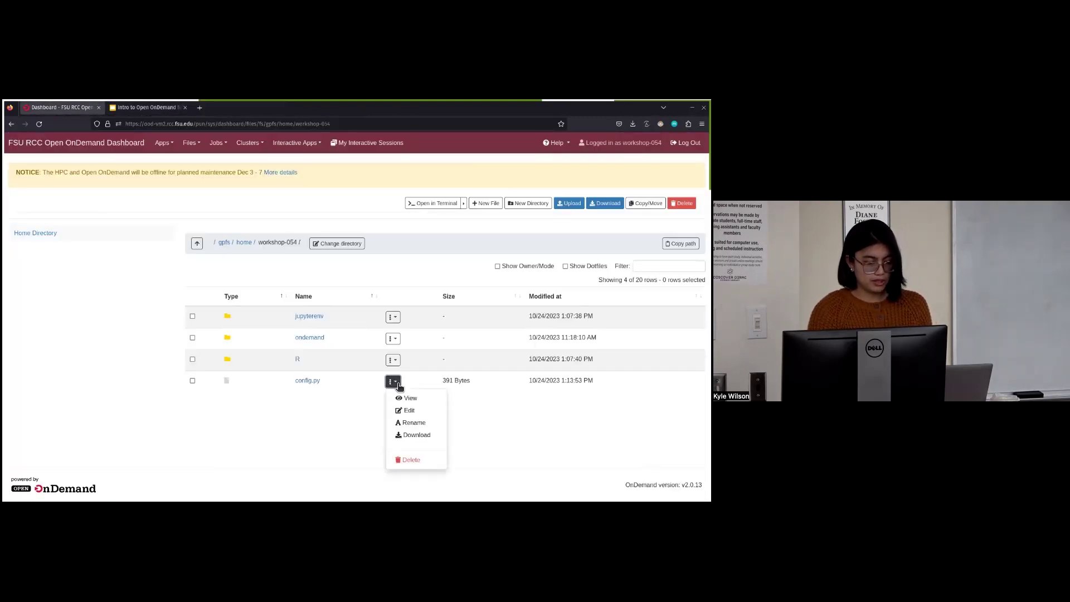
pyautogui.click(407, 397)
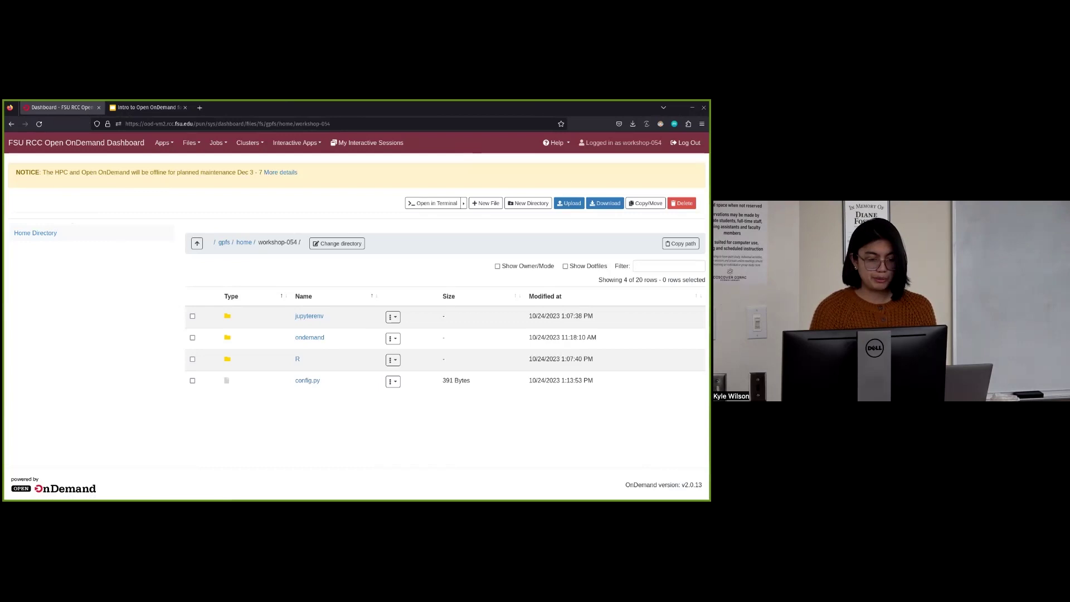
# Switch to the Intro to Open OnDemand presentation and show the Jobs title slide
pyautogui.click(126, 111)
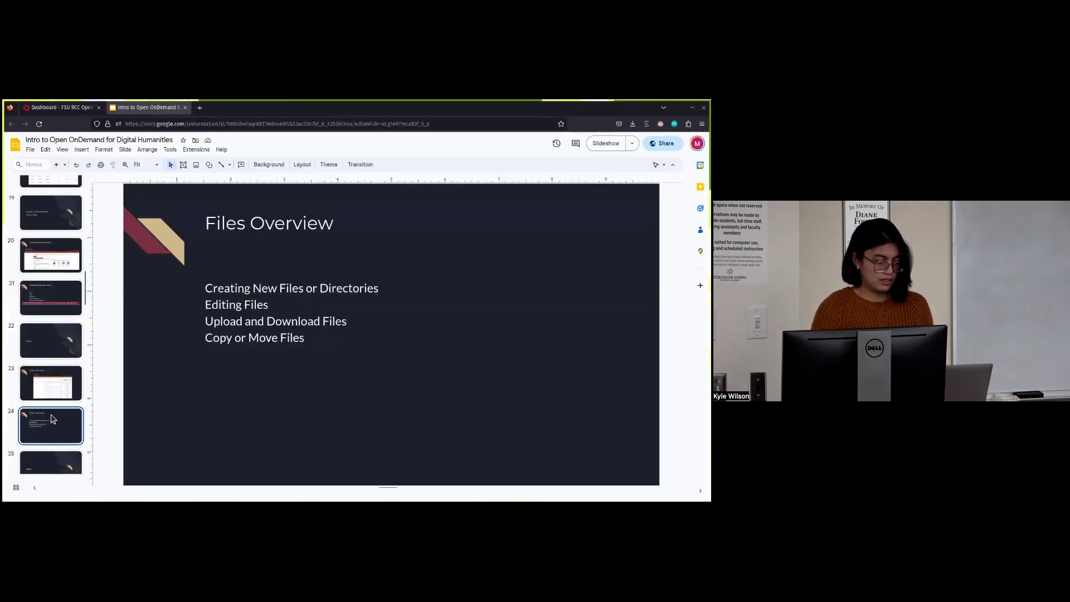
pyautogui.scroll(-2, 50, 388)
pyautogui.click(49, 392)
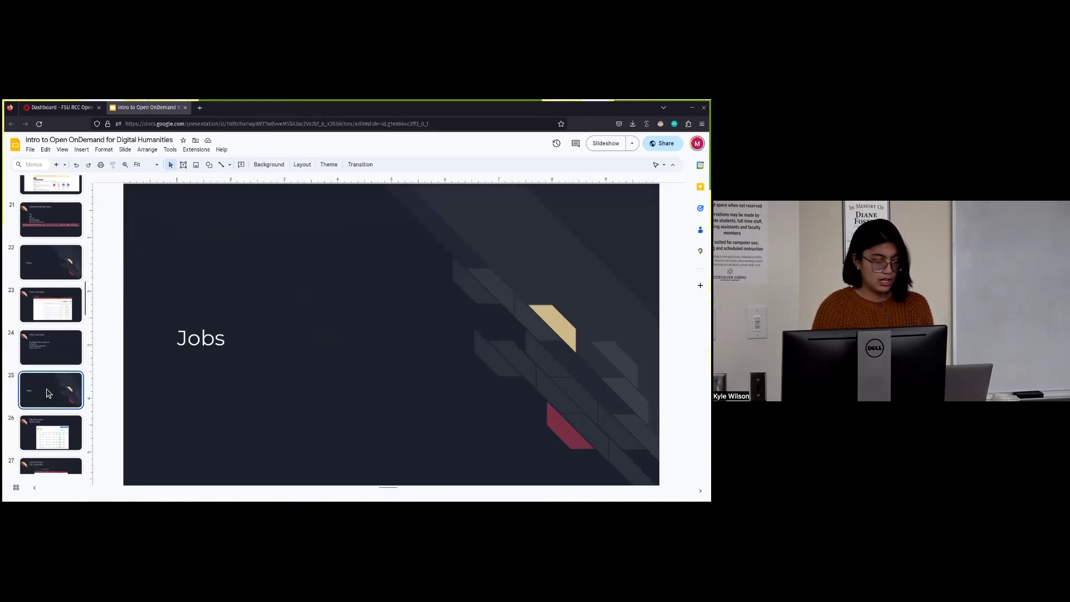
# Switch to the Open OnDemand dashboard, open the Active Jobs list and look it over
pyautogui.click(61, 107)
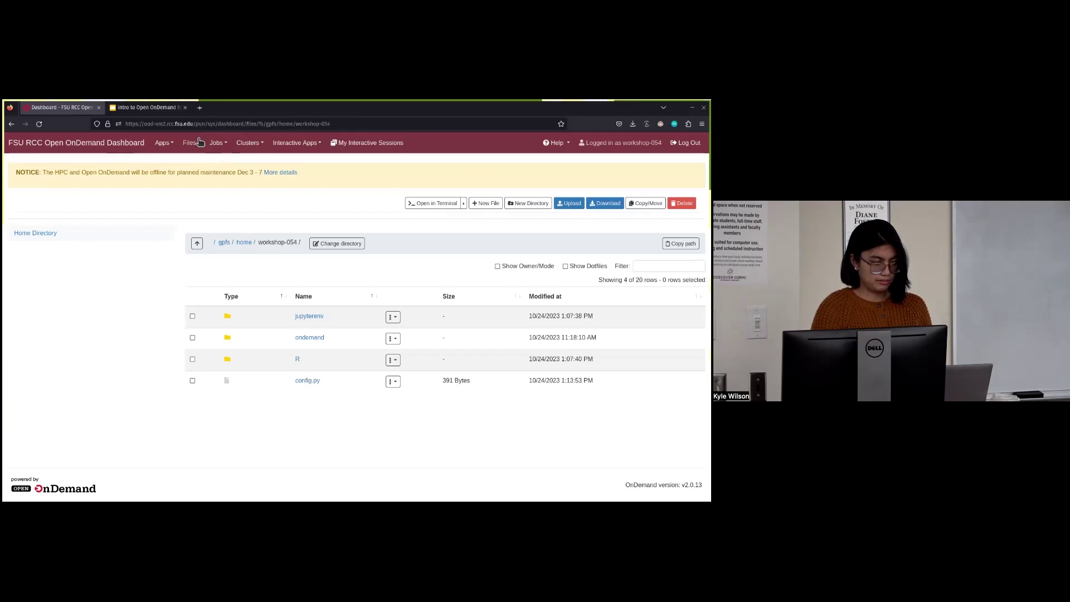
pyautogui.click(216, 145)
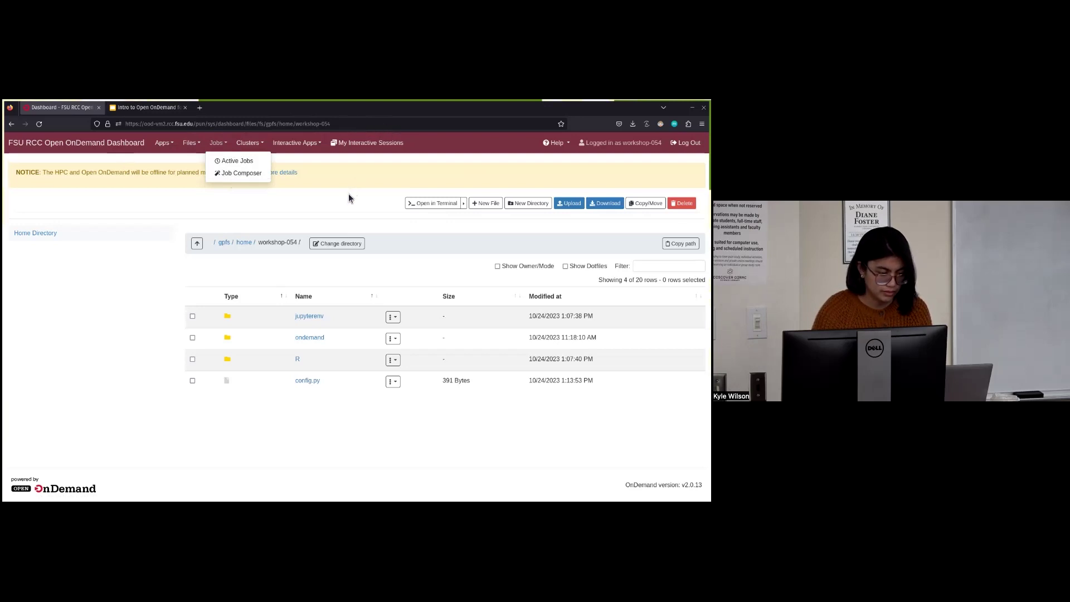
pyautogui.click(245, 162)
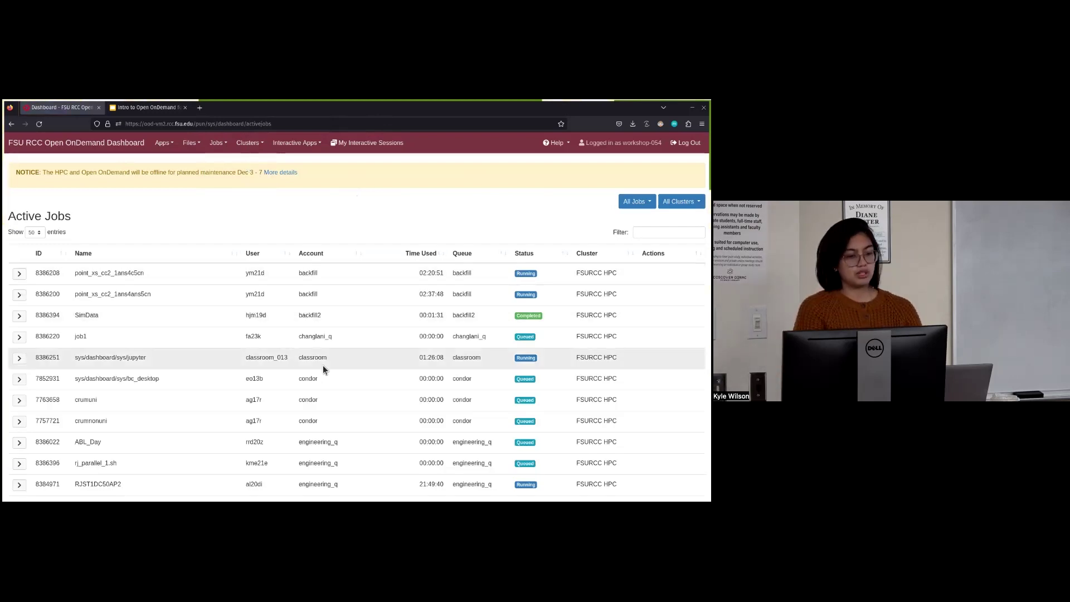
pyautogui.scroll(-8, 323, 365)
pyautogui.scroll(8, 323, 366)
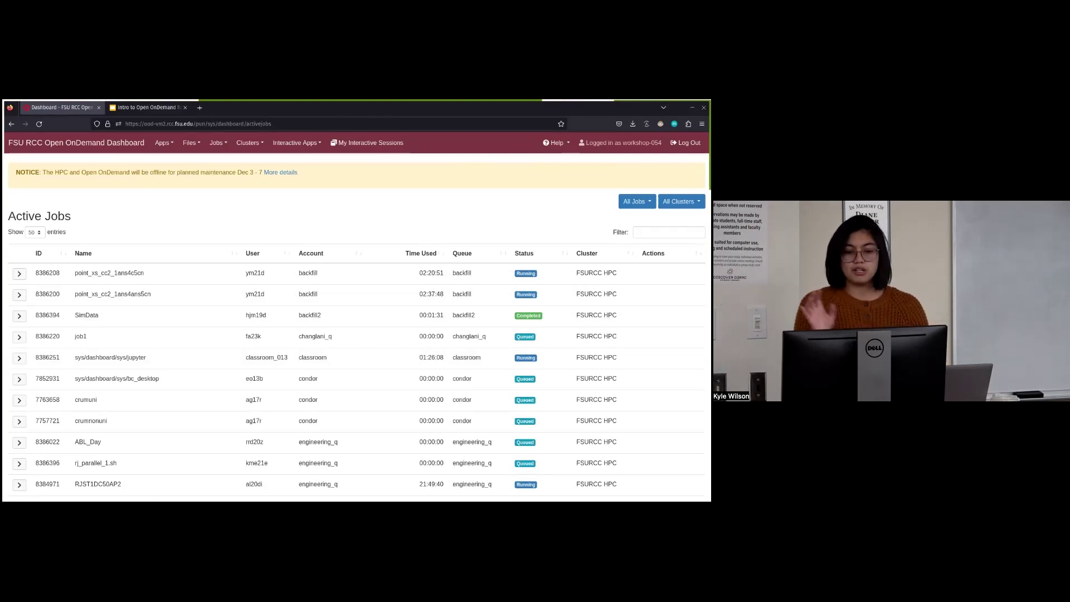
# Filter the active jobs by genacc_q
pyautogui.click(668, 232)
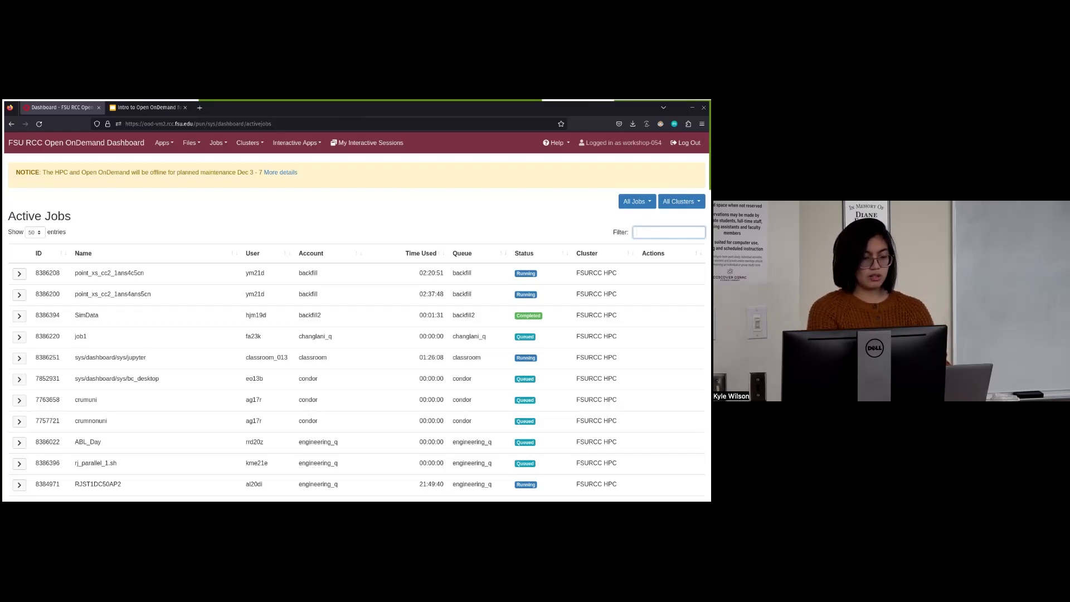
pyautogui.write('genacc_q')
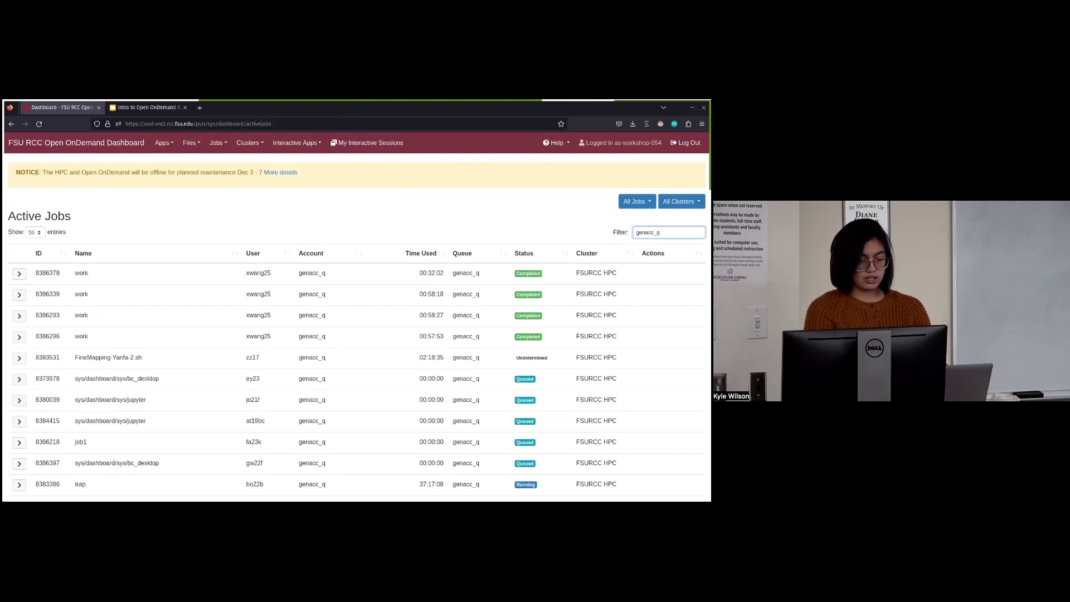
pyautogui.scroll(-4, 356, 334)
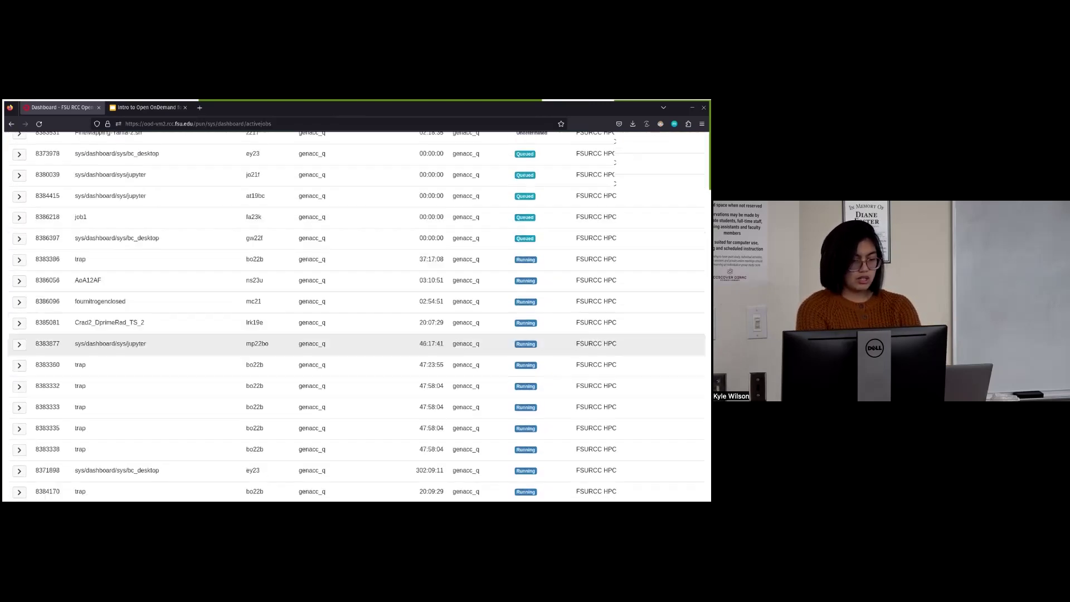
pyautogui.scroll(4, 356, 334)
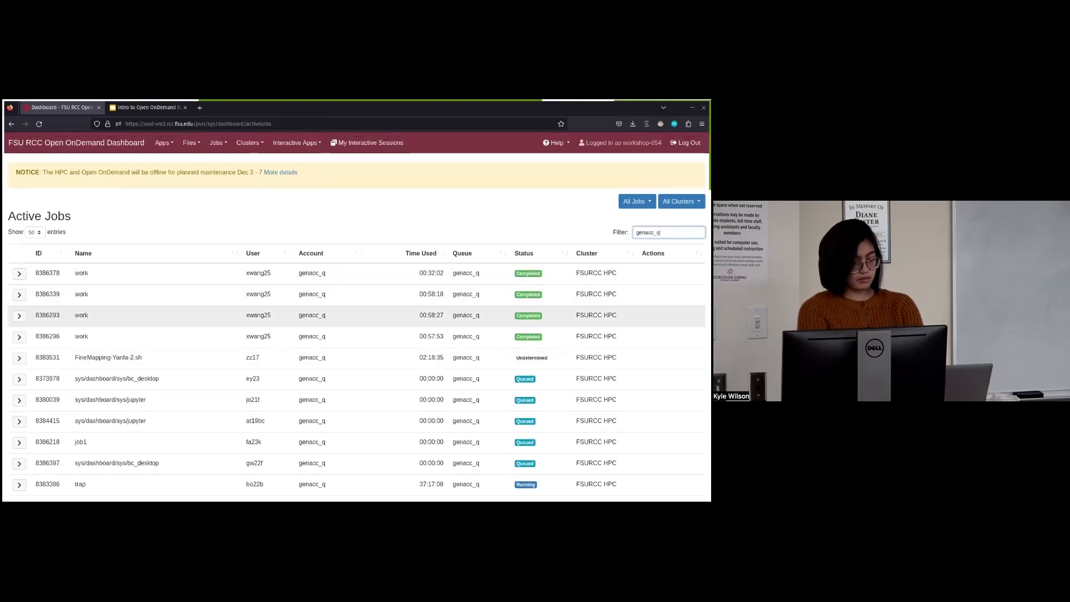
# Examine the users, time used and statuses of the filtered genacc_q jobs on the first results page
pyautogui.scroll(-2, 357, 228)
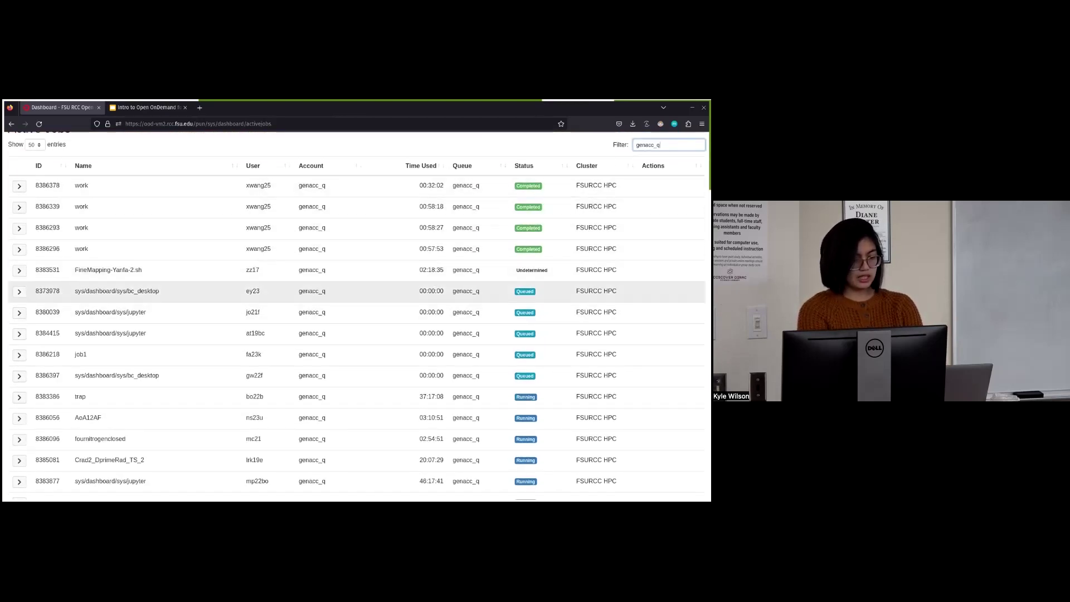
pyautogui.scroll(-2, 356, 251)
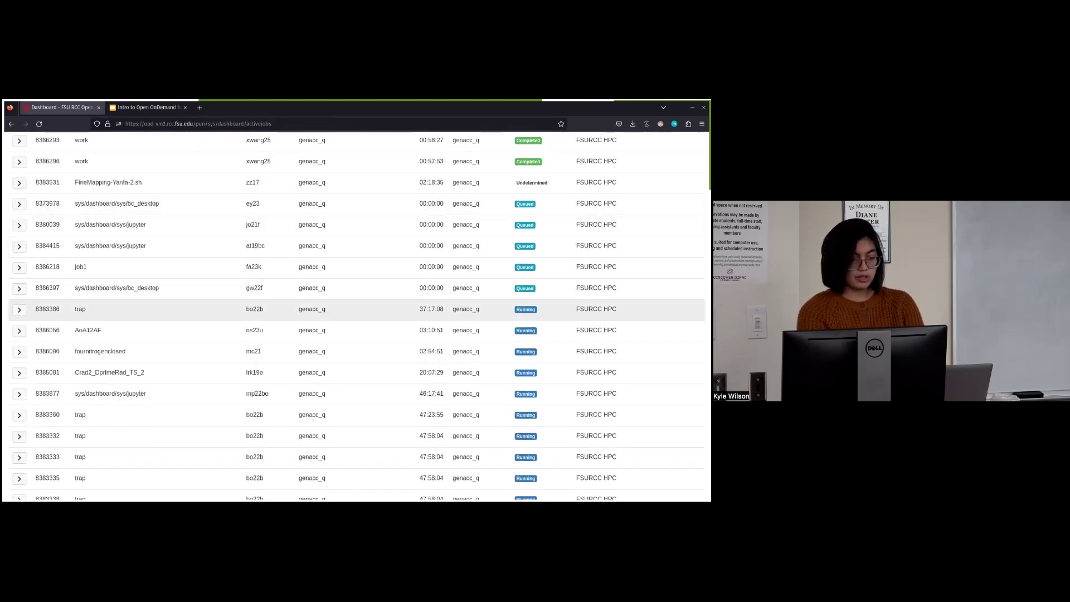
pyautogui.scroll(-6, 357, 312)
pyautogui.scroll(-6, 356, 309)
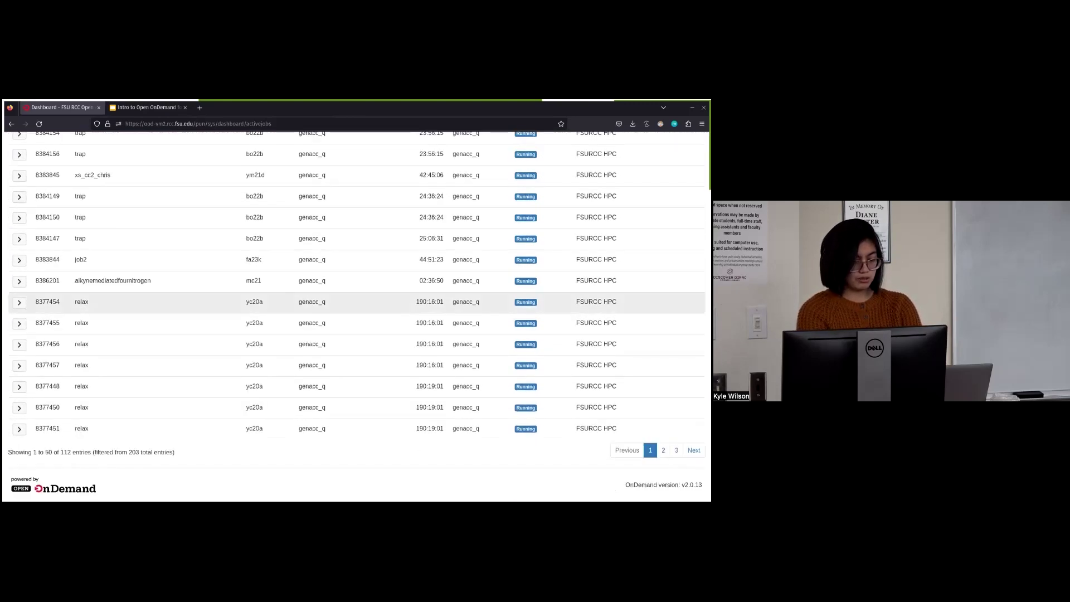
pyautogui.scroll(10, 457, 370)
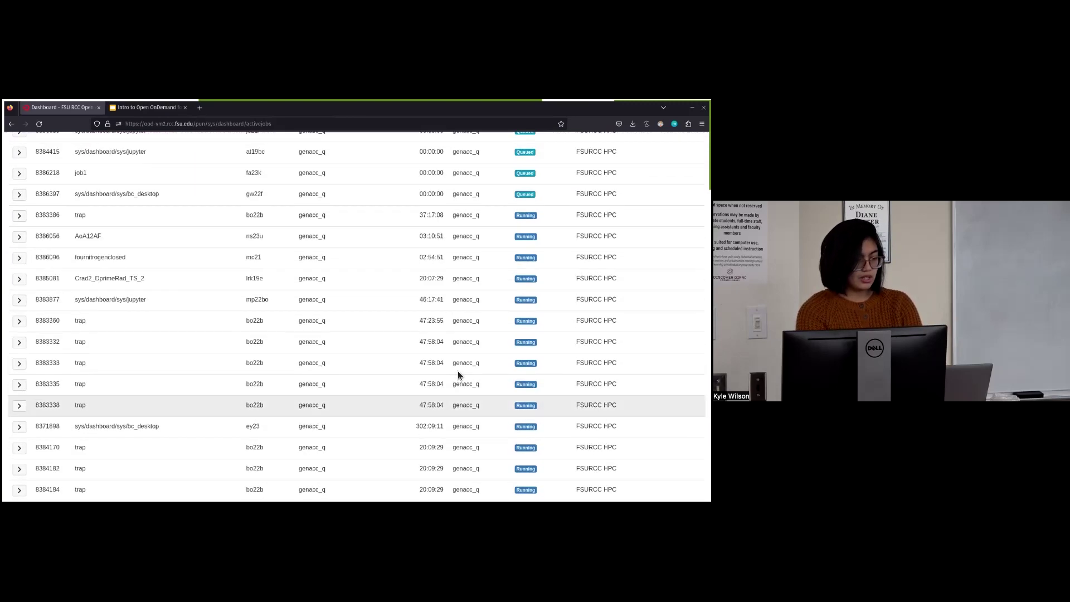
pyautogui.scroll(3, 458, 373)
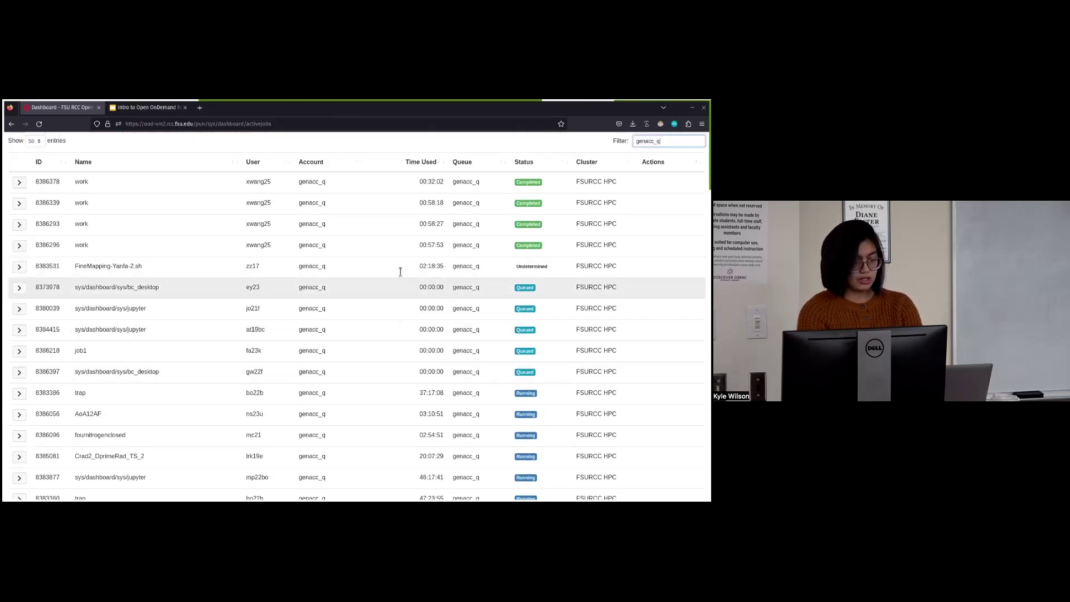
pyautogui.scroll(2, 433, 396)
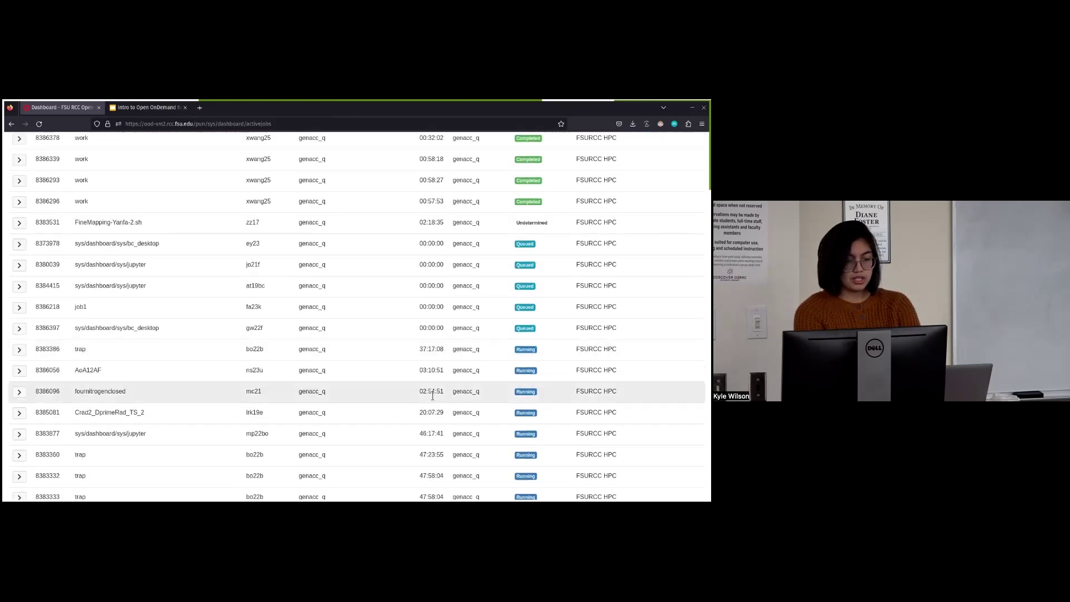
pyautogui.scroll(-2, 433, 396)
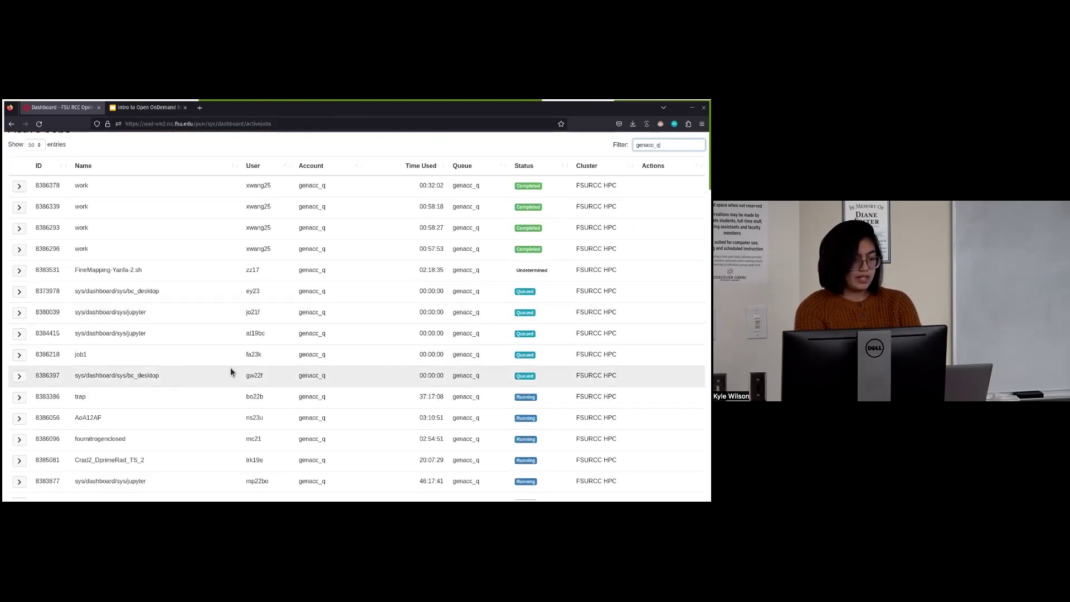
pyautogui.scroll(-2, 262, 343)
pyautogui.scroll(-5, 263, 347)
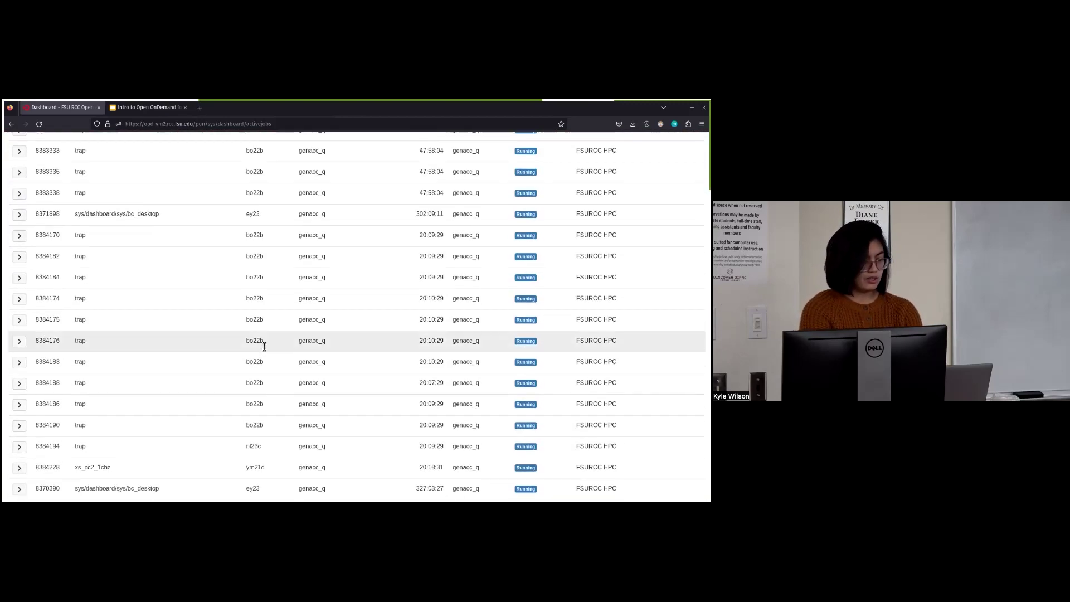
pyautogui.scroll(-5, 264, 347)
pyautogui.scroll(7, 264, 346)
pyautogui.scroll(-7, 264, 347)
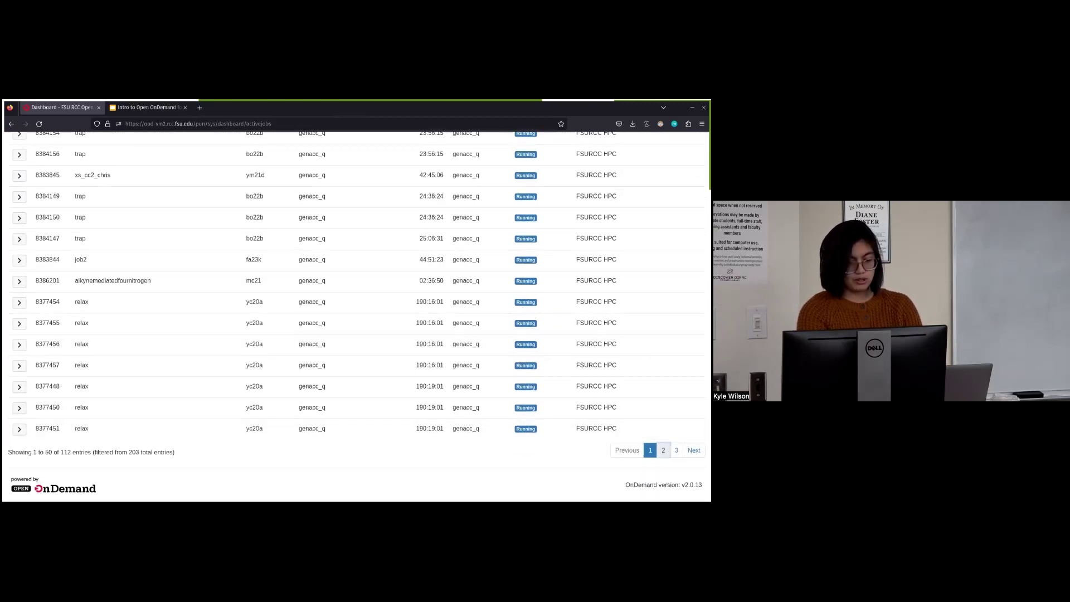
# Page through results pages 2 and 3 of the filtered jobs and return to page 1
pyautogui.click(663, 450)
pyautogui.click(676, 450)
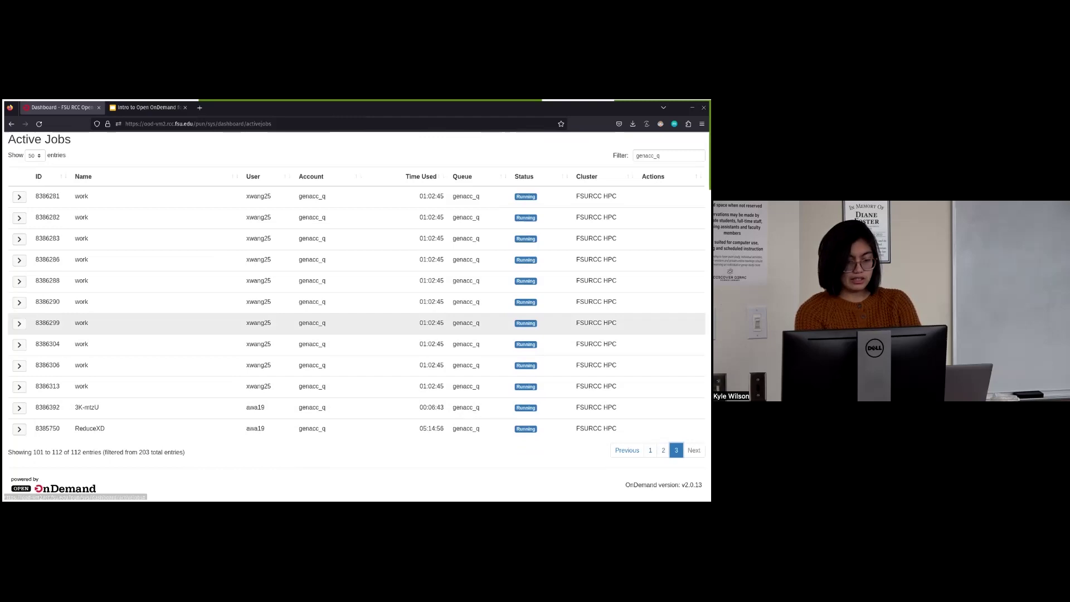
pyautogui.click(650, 450)
pyautogui.scroll(-7, 649, 451)
pyautogui.scroll(8, 649, 320)
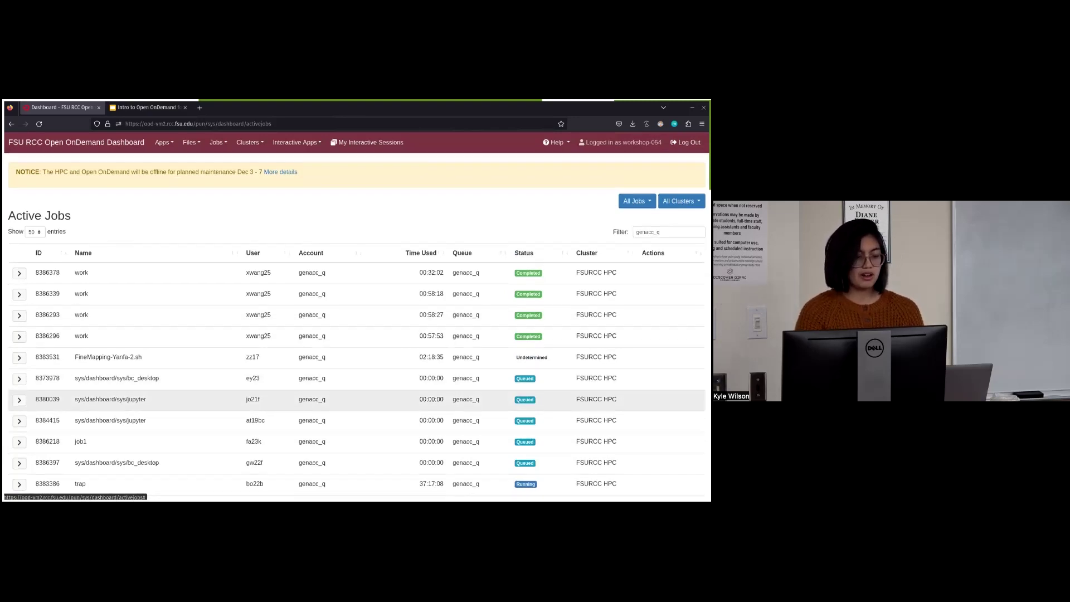
# Expand the first listed job and review its nodes, CPUs, time limit, memory and output location
pyautogui.scroll(-1, 356, 398)
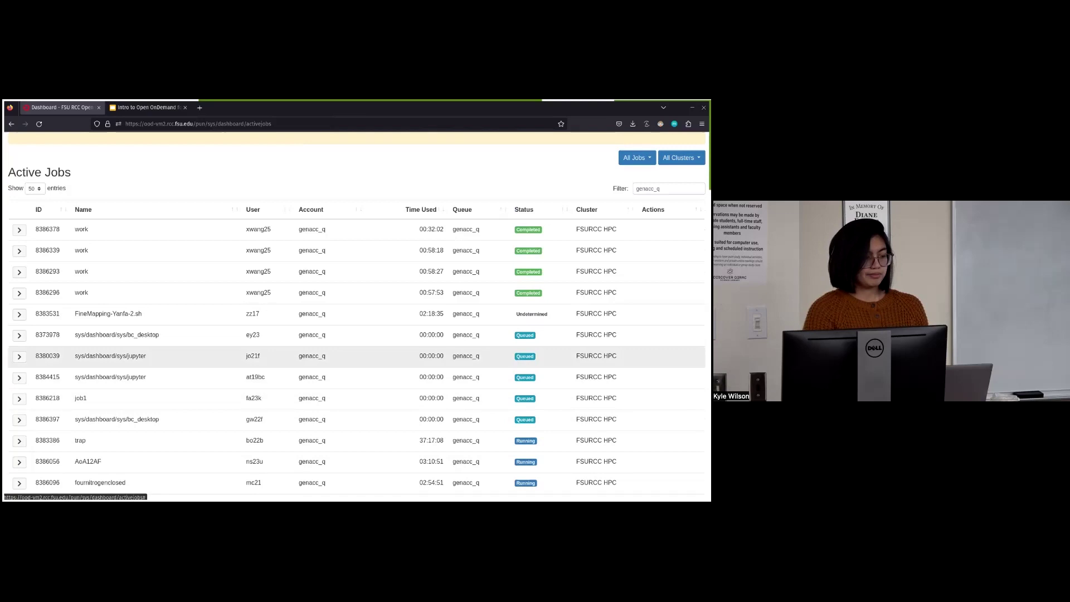
pyautogui.scroll(1, 45, 421)
pyautogui.click(46, 274)
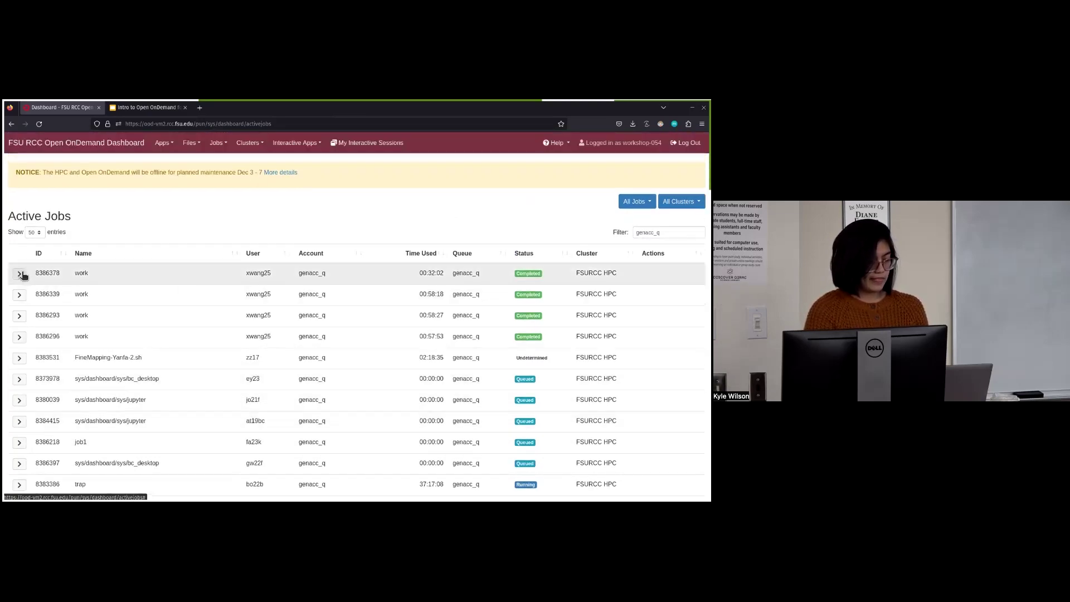
pyautogui.scroll(-2, 85, 293)
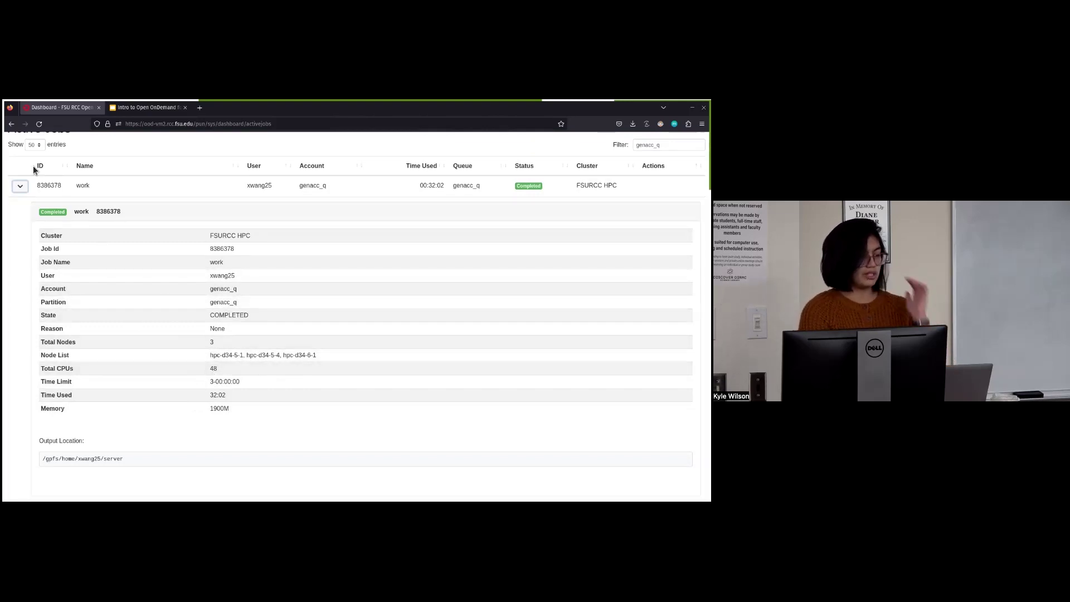
# Collapse the first job's details and limit the Active Jobs list to your own jobs
pyautogui.click(19, 185)
pyautogui.scroll(3, 29, 202)
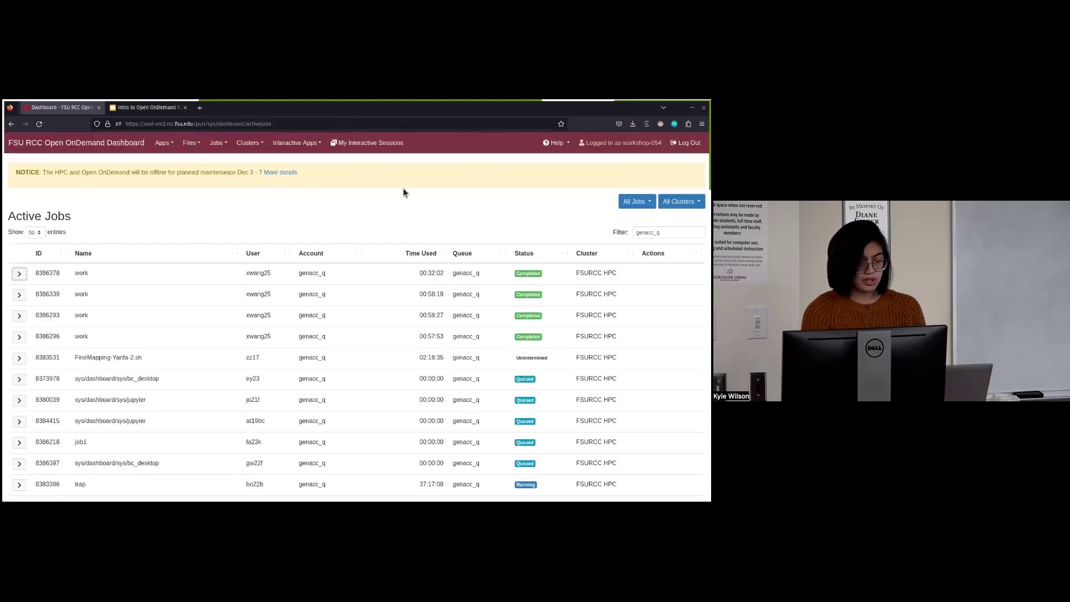
pyautogui.click(635, 201)
pyautogui.click(617, 219)
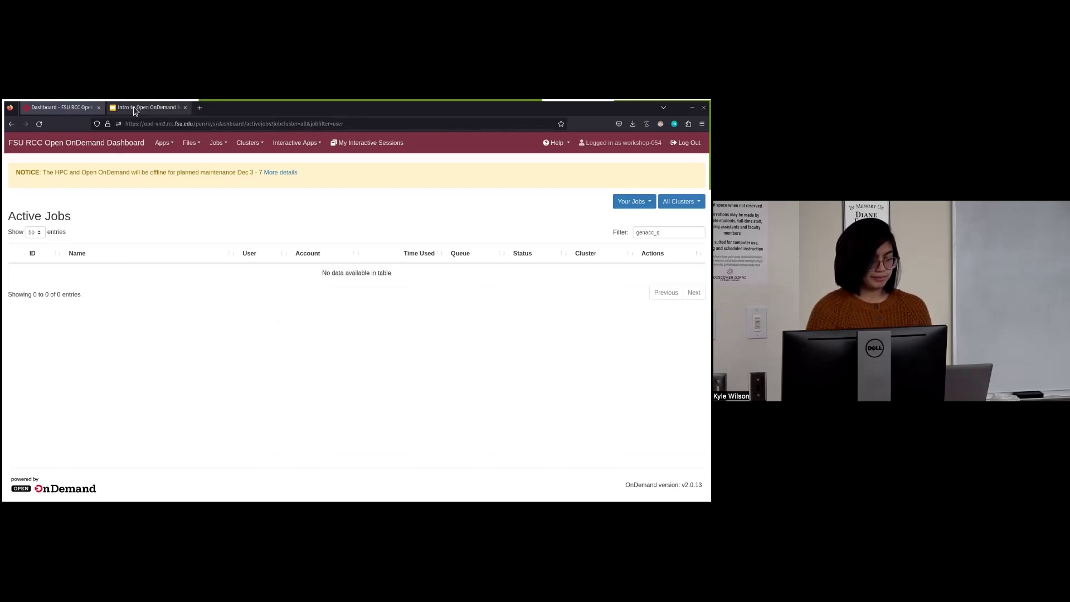
# Open the Job Composer, look at its options for creating a job, and close it
pyautogui.click(212, 145)
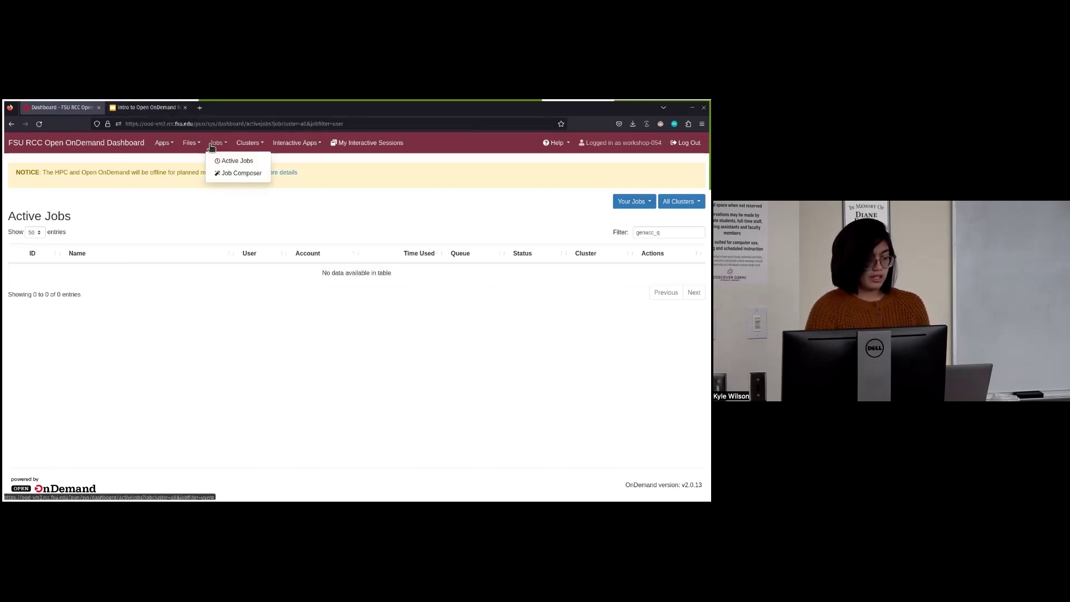
pyautogui.click(227, 175)
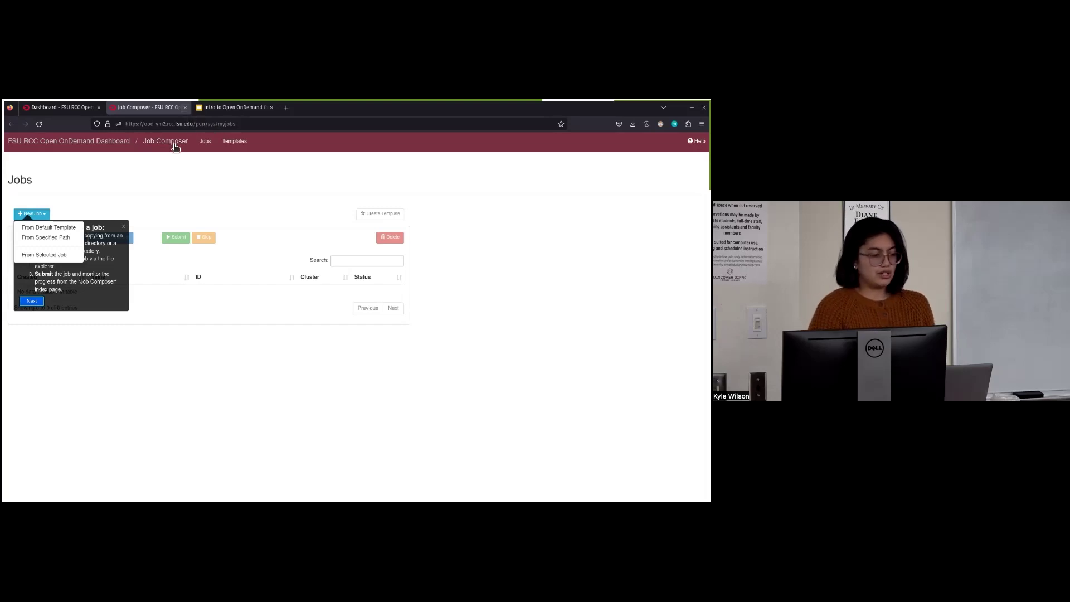
pyautogui.click(185, 107)
# Switch to the Intro to Open OnDemand presentation and advance through the Jobs Overview slides to the Cluster title slide
pyautogui.click(134, 109)
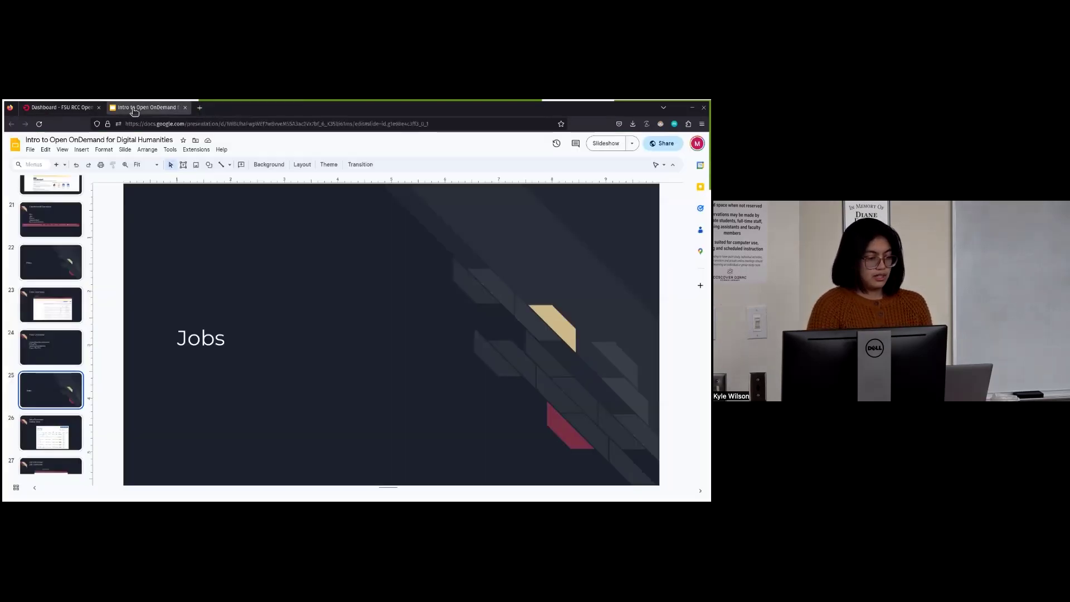
pyautogui.click(56, 422)
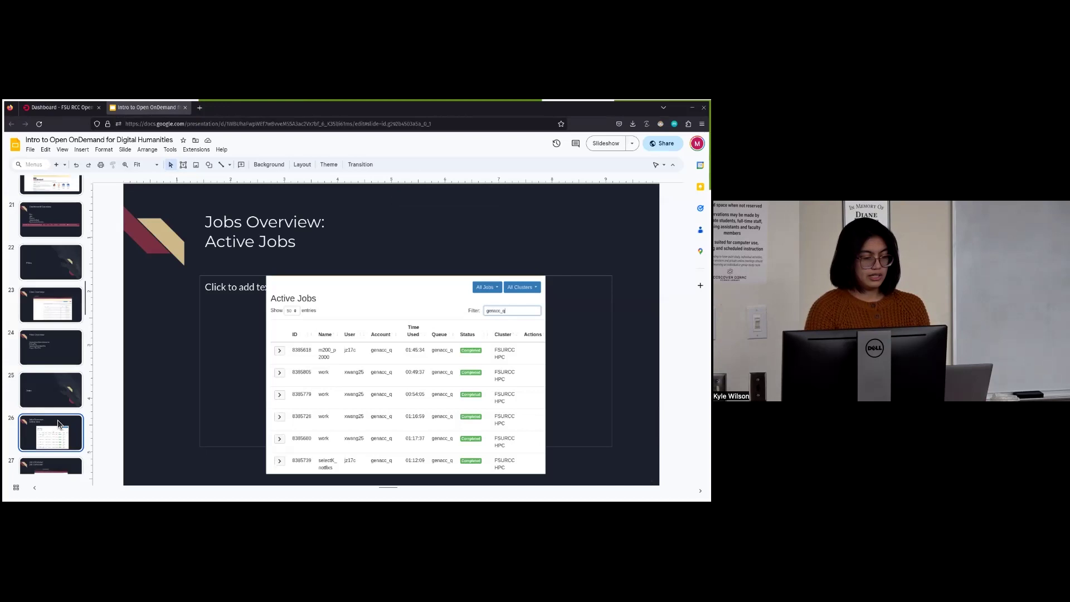
pyautogui.press('Down')
pyautogui.press('Down')
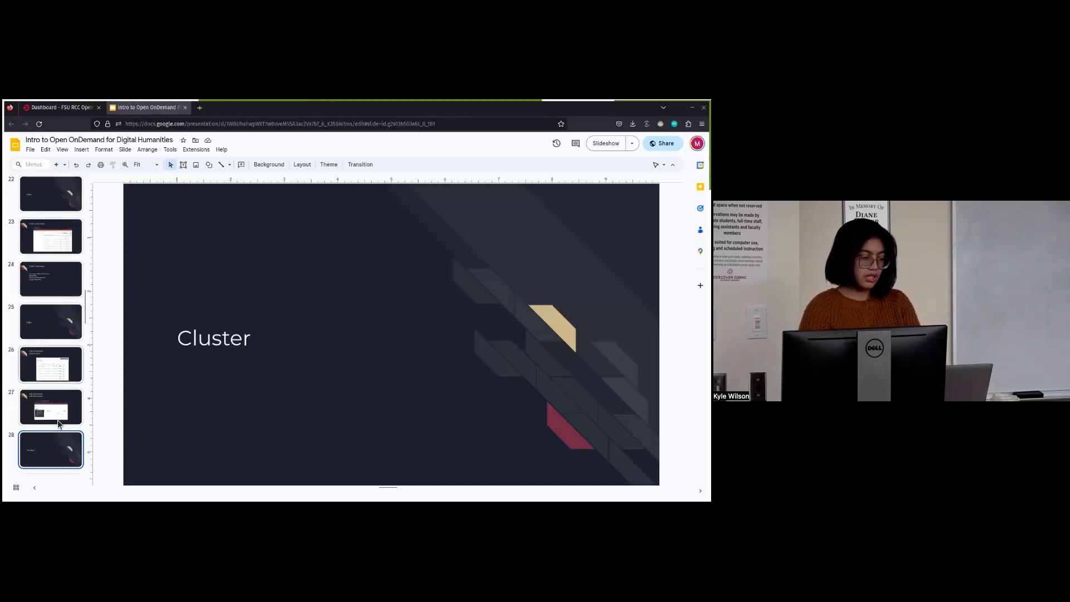
# Switch back to the dashboard and open FSURCC HPC Shell Access
pyautogui.click(62, 107)
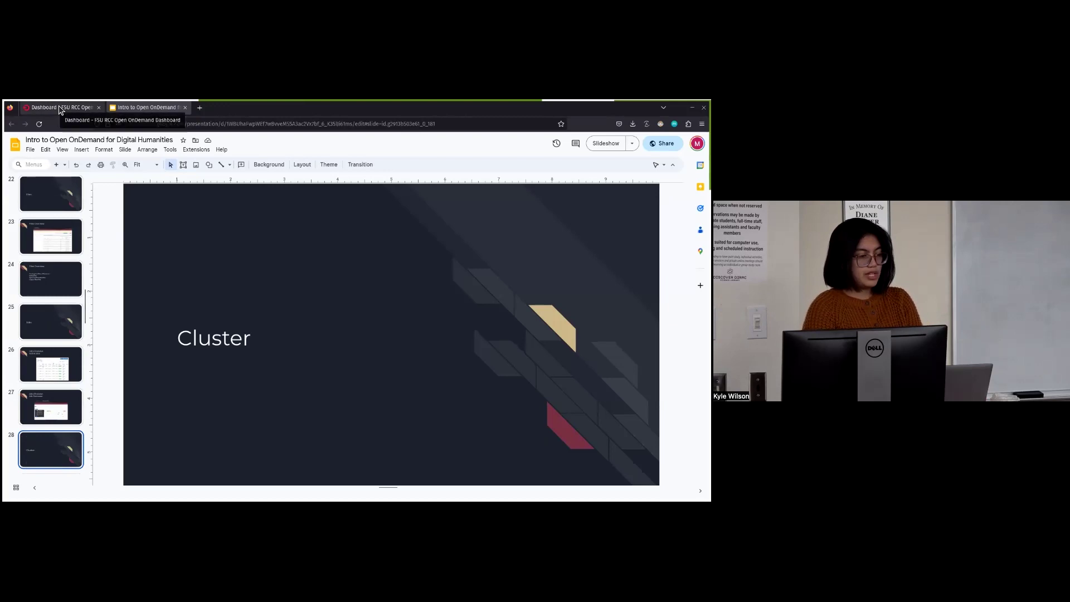
pyautogui.click(261, 143)
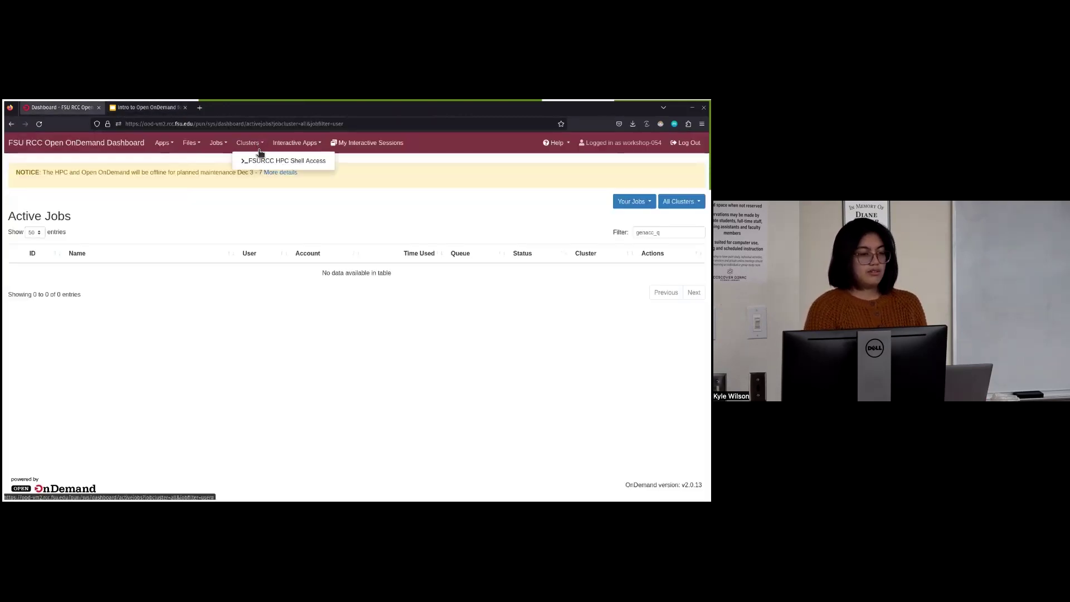
pyautogui.click(260, 163)
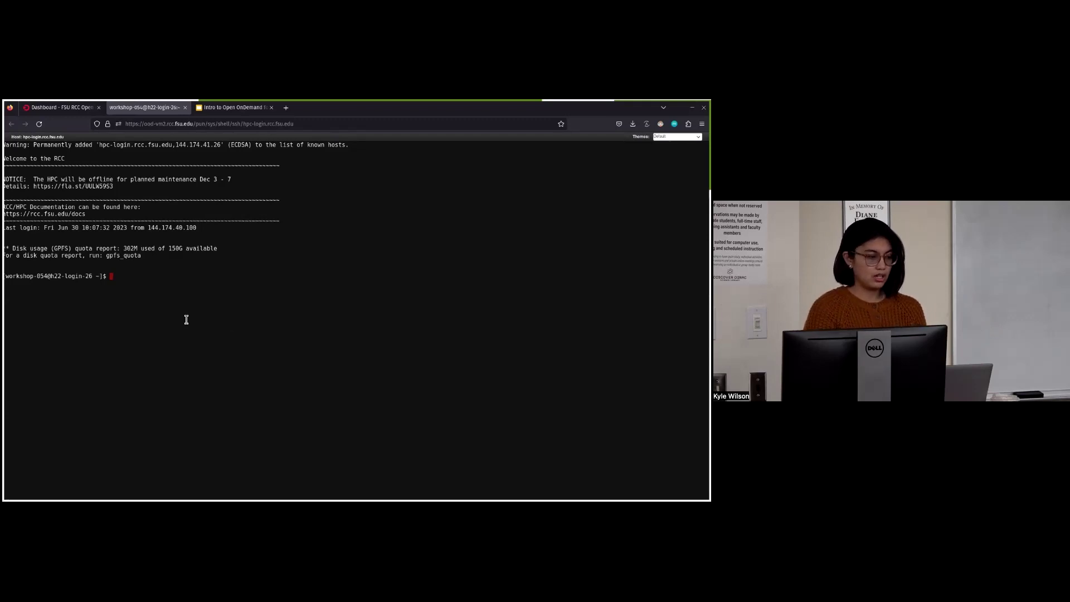
# List the home directory's contents with ls in the shell, and close the shell session
pyautogui.write('ls')
pyautogui.press('Return')
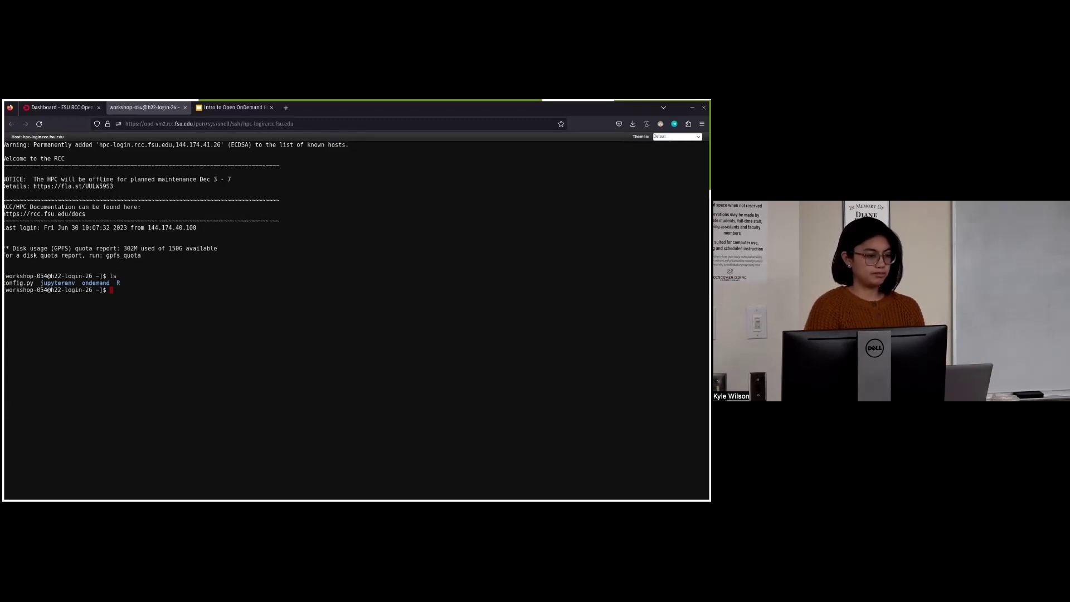
pyautogui.click(185, 107)
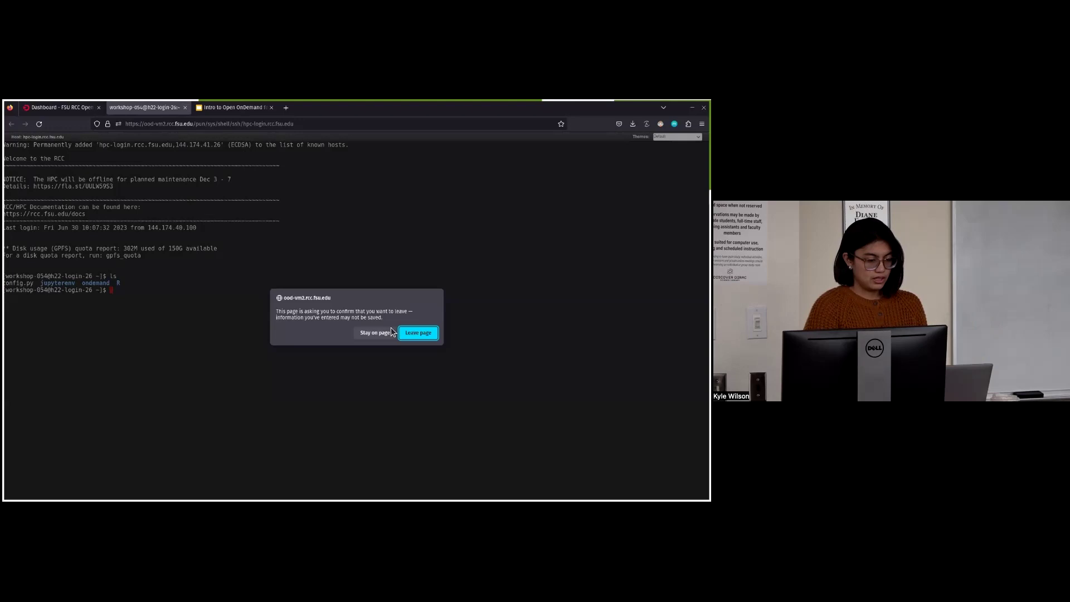
pyautogui.click(418, 333)
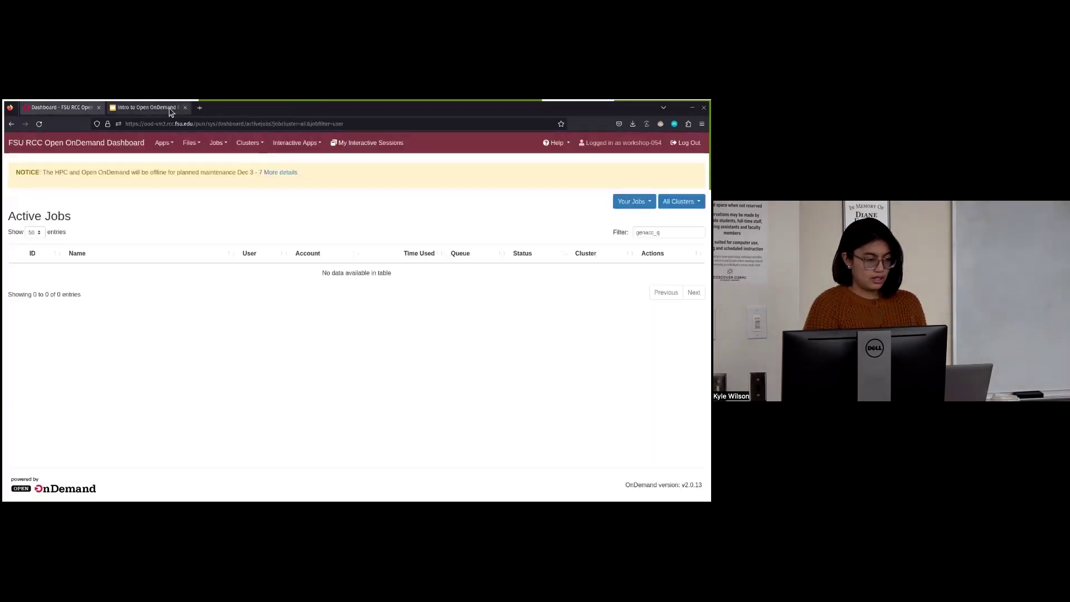
# Switch to the Intro to Open OnDemand presentation and show the Clusters Overview slide
pyautogui.click(141, 113)
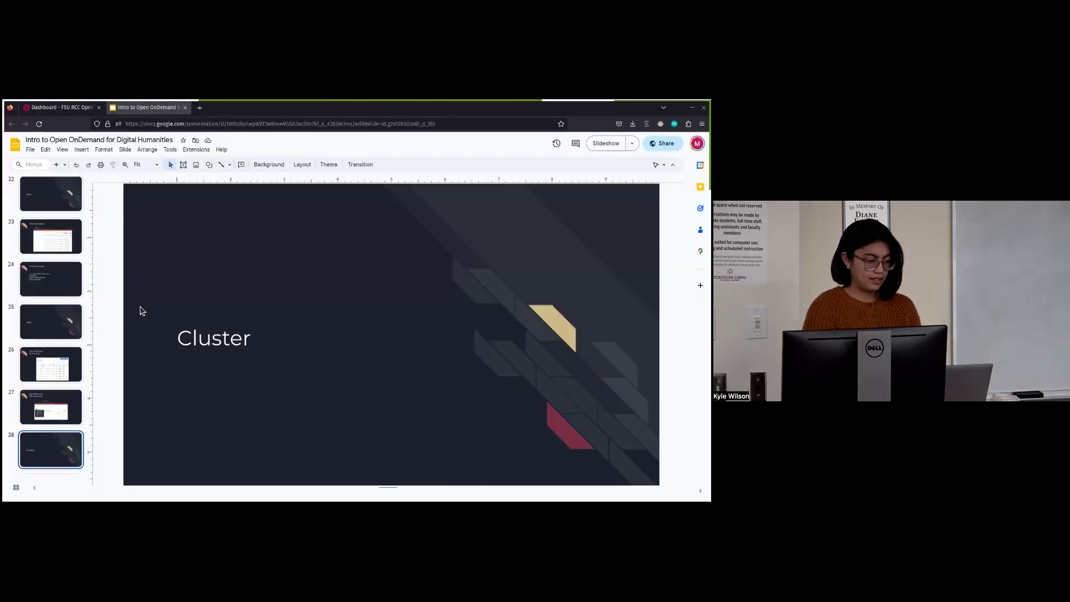
pyautogui.scroll(-3, 52, 424)
pyautogui.click(48, 388)
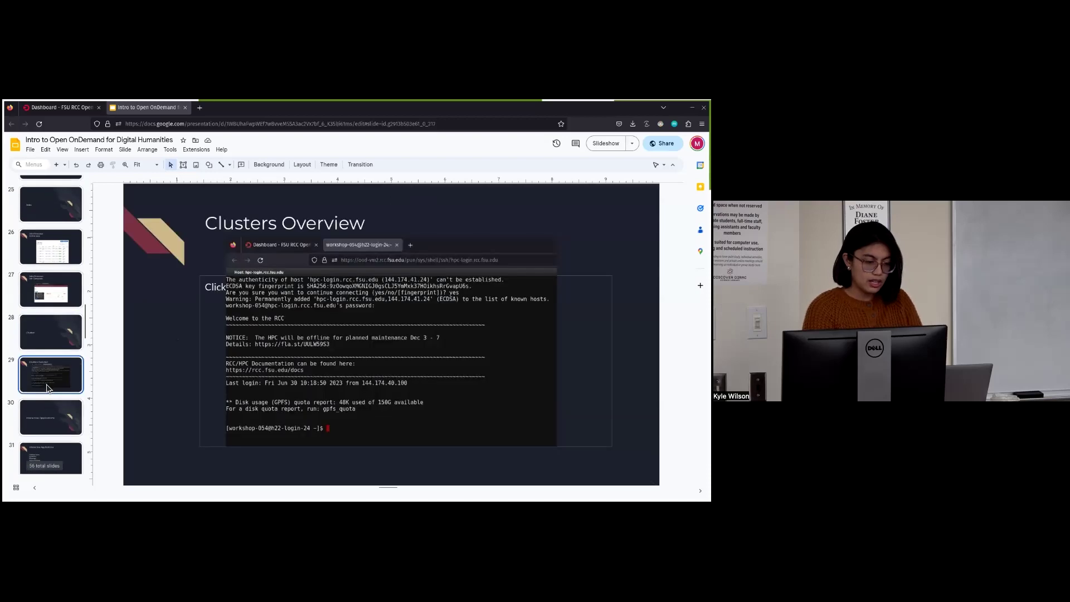
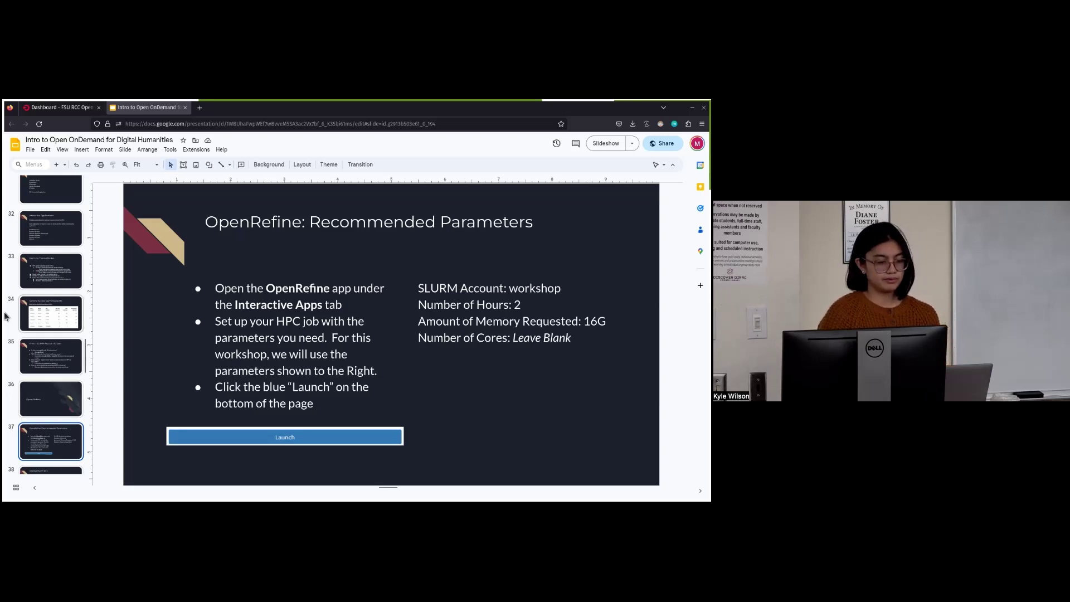
# Switch back to the dashboard and open the session form of the OpenRefine interactive app
pyautogui.click(82, 108)
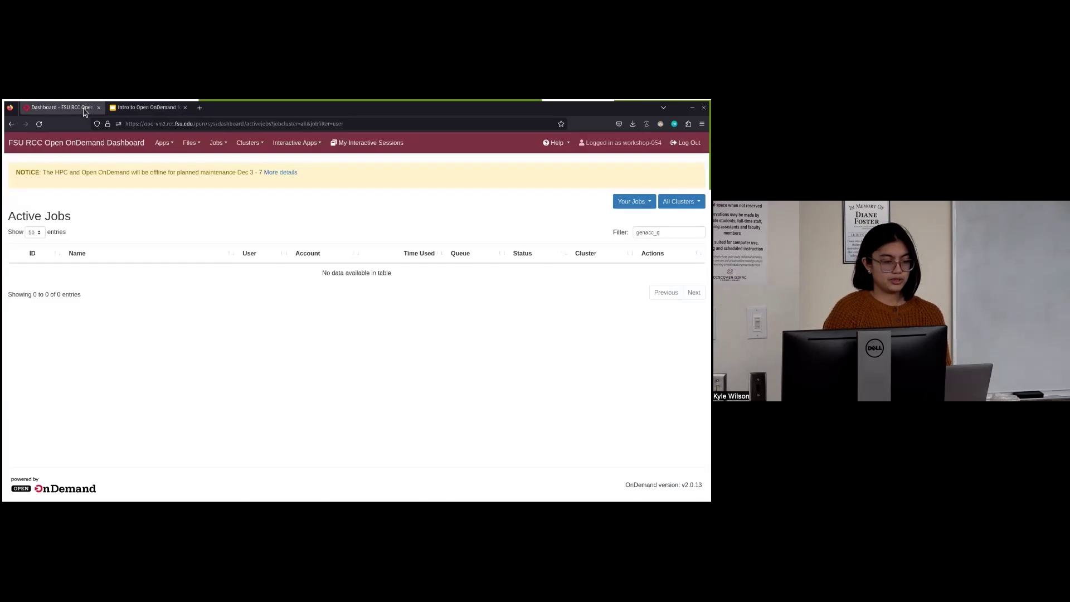
pyautogui.click(305, 144)
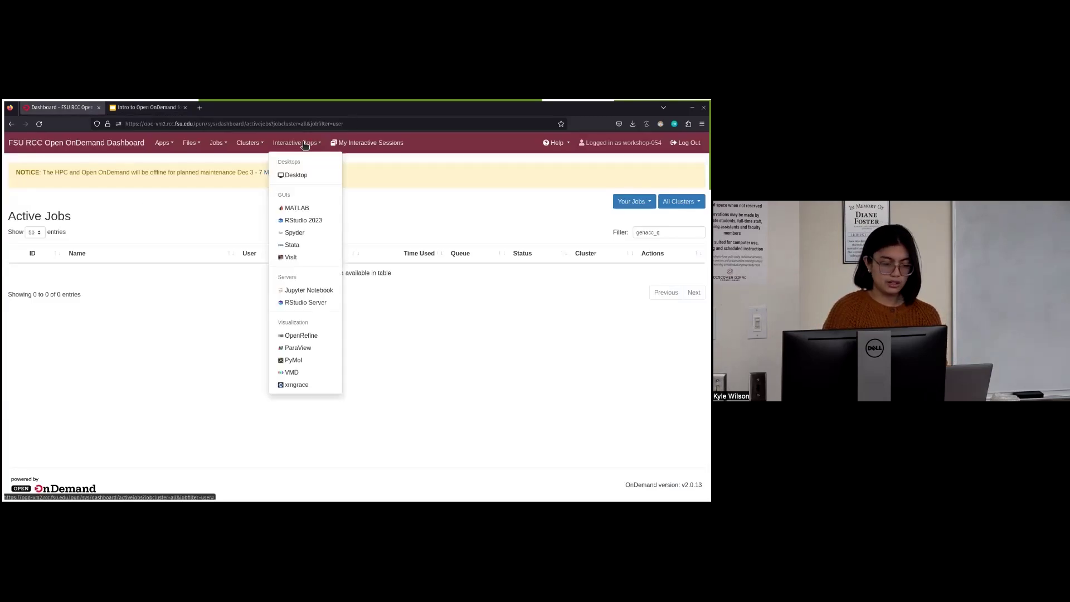
pyautogui.click(295, 340)
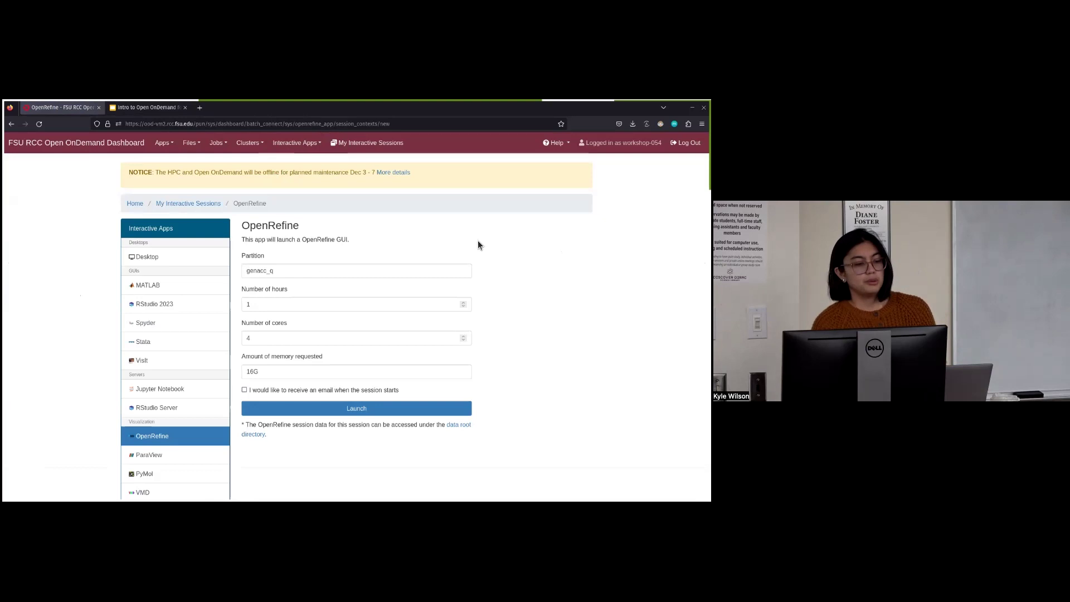
# Leave the number of cores blank in the OpenRefine form and launch the session
pyautogui.click(391, 272)
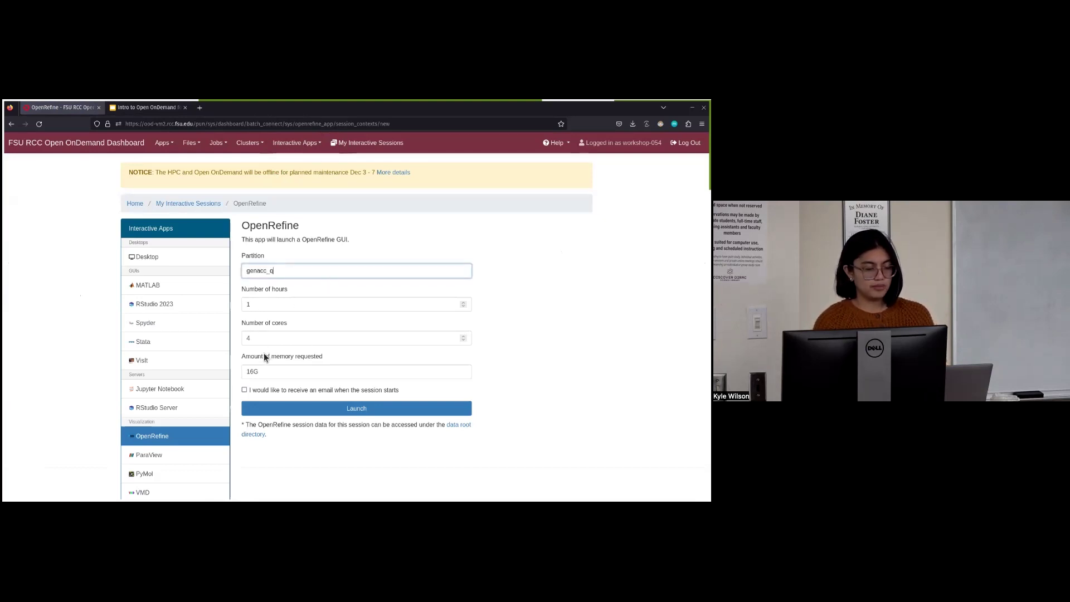
pyautogui.click(255, 339)
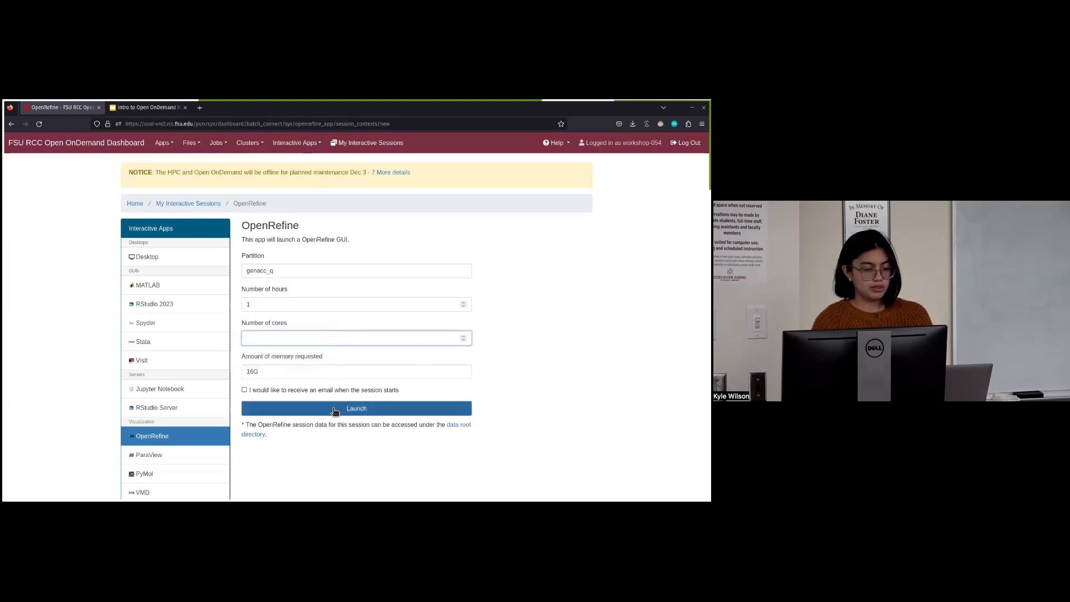
pyautogui.click(275, 409)
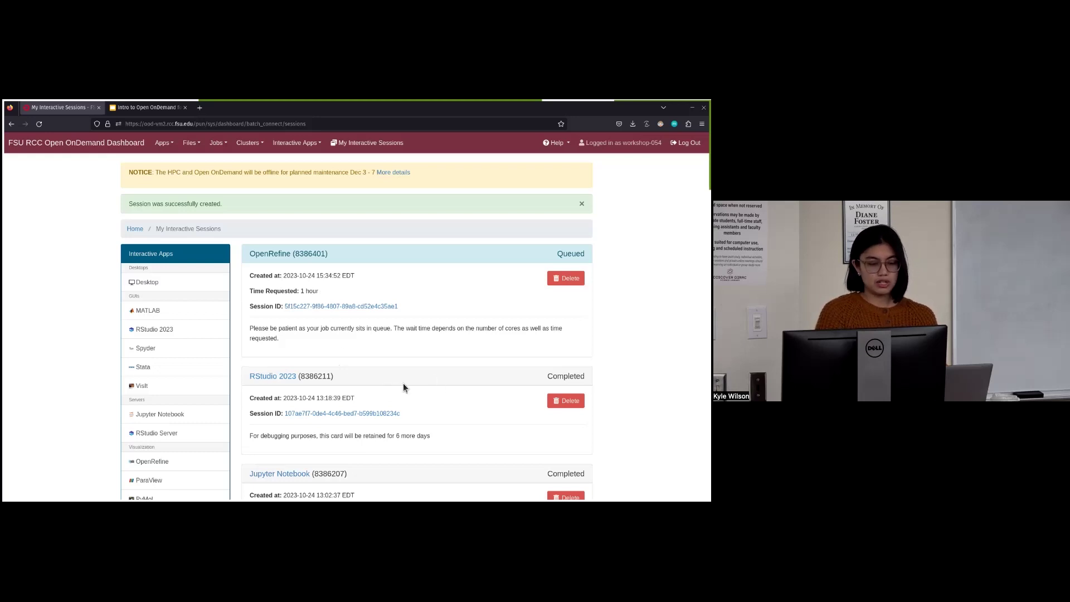
# Look through the interactive session cards and connect to the OpenRefine session once it is running
pyautogui.scroll(-3, 451, 383)
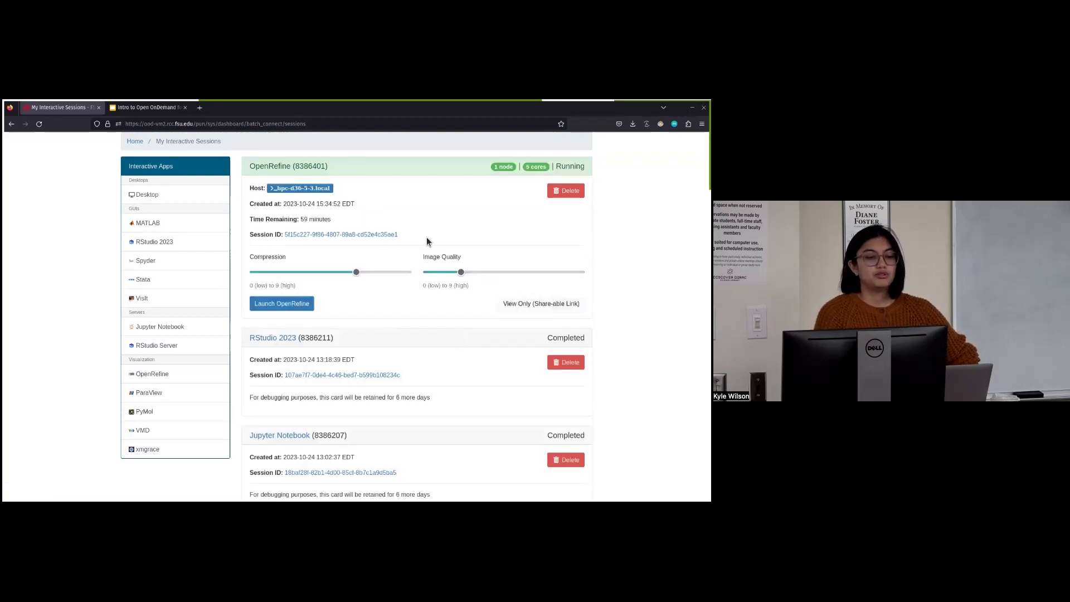
pyautogui.scroll(-2, 354, 314)
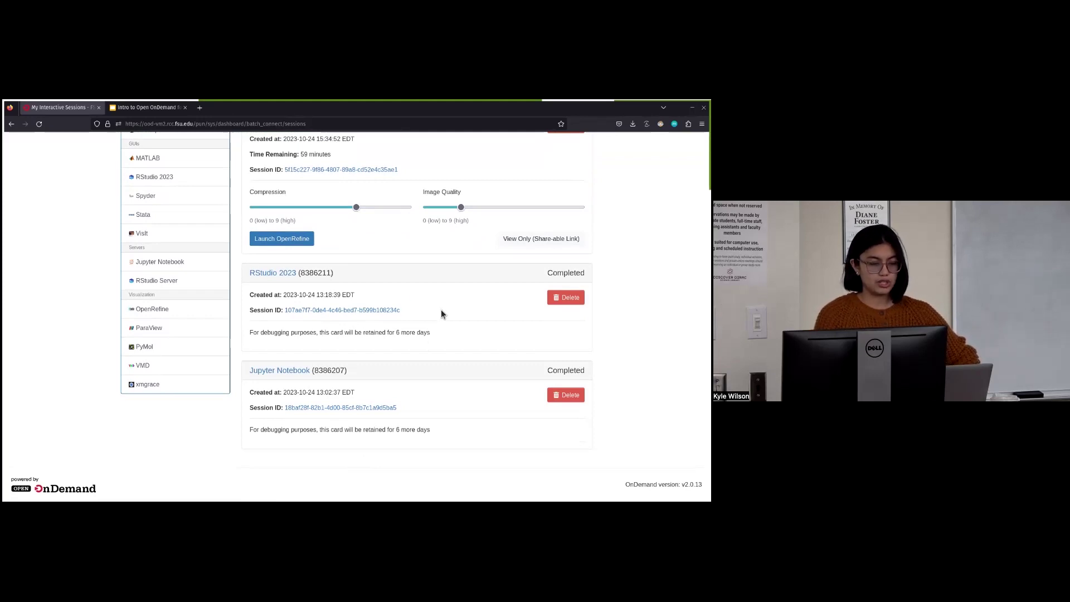
pyautogui.scroll(2, 443, 305)
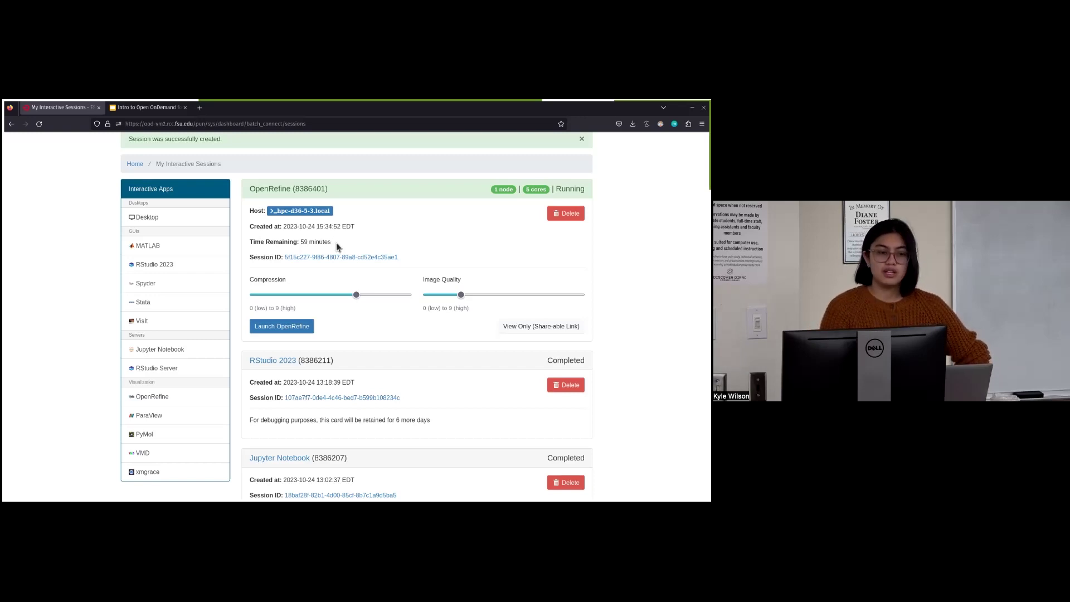
pyautogui.click(283, 332)
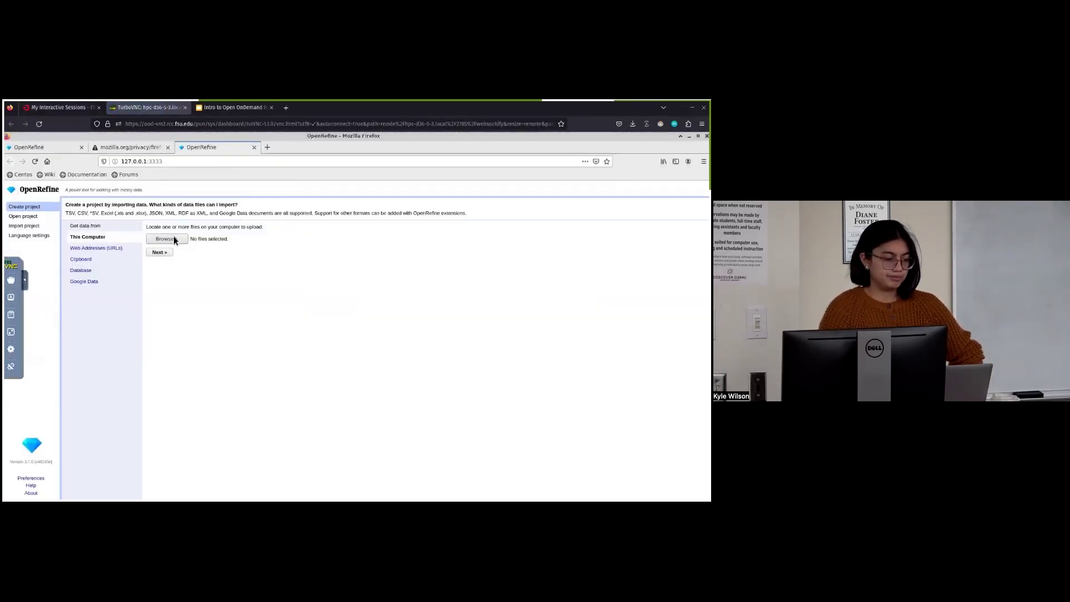
# Look at OpenRefine's Open project and Import project pages, and close the remote session's browser tab
pyautogui.click(32, 217)
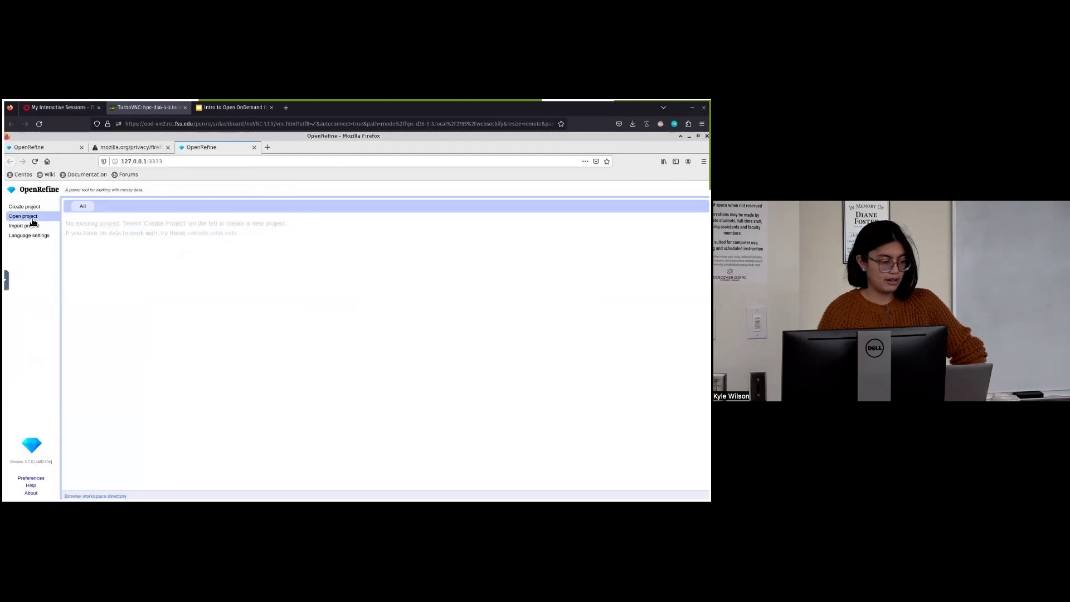
pyautogui.click(31, 226)
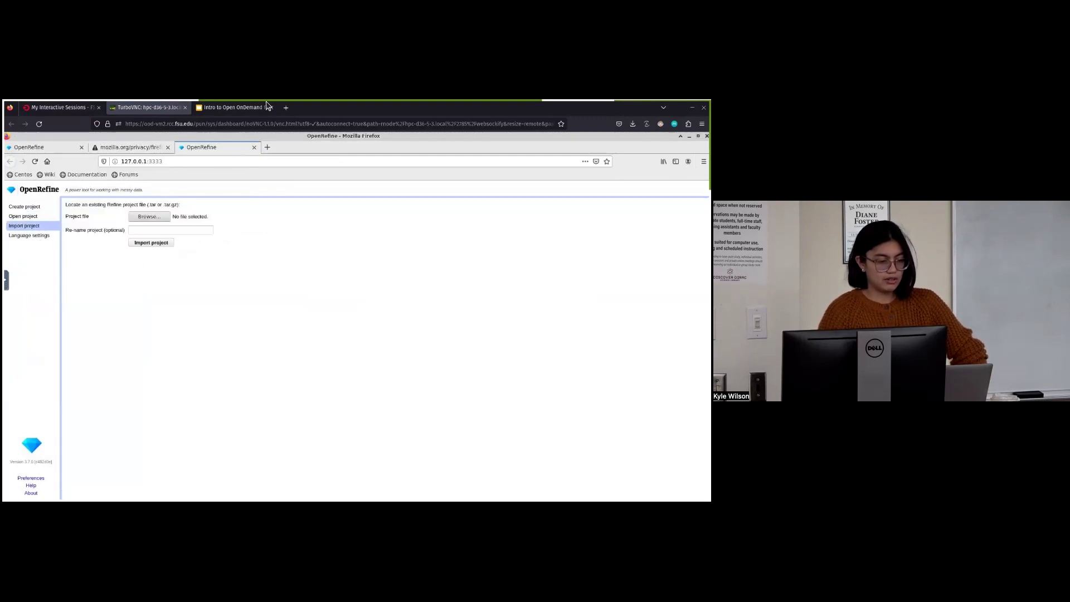
pyautogui.click(185, 107)
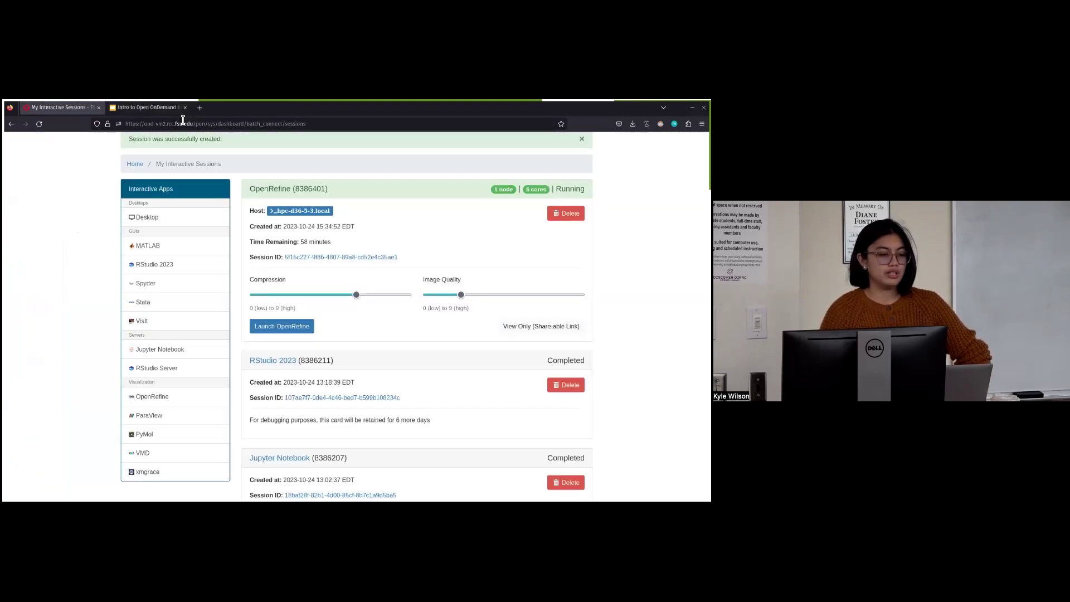
# Reconnect to the running OpenRefine session, close its tab again, and look over its session card
pyautogui.click(286, 330)
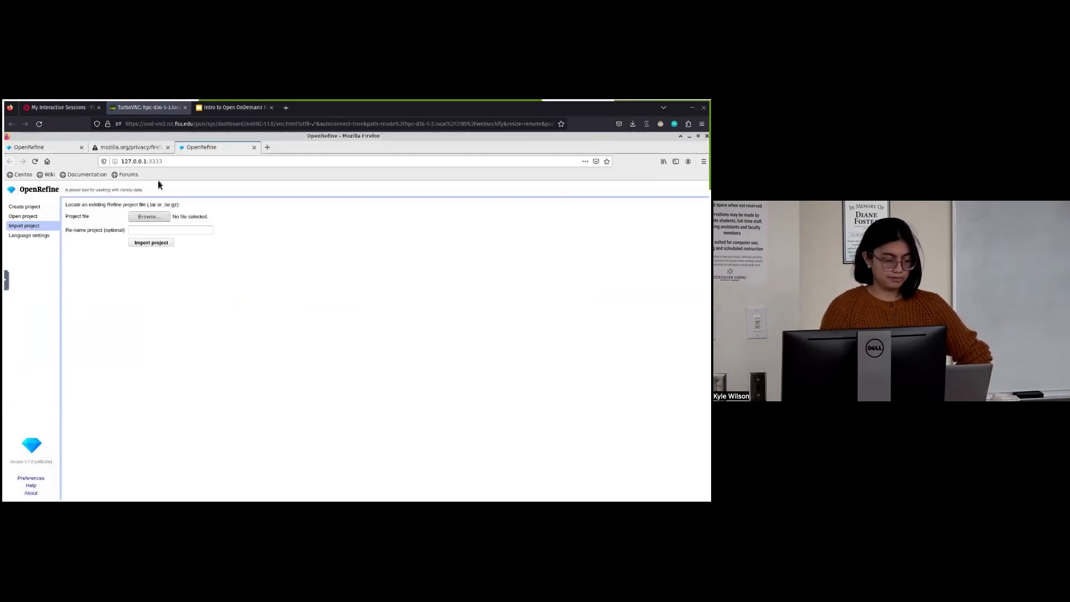
pyautogui.click(186, 107)
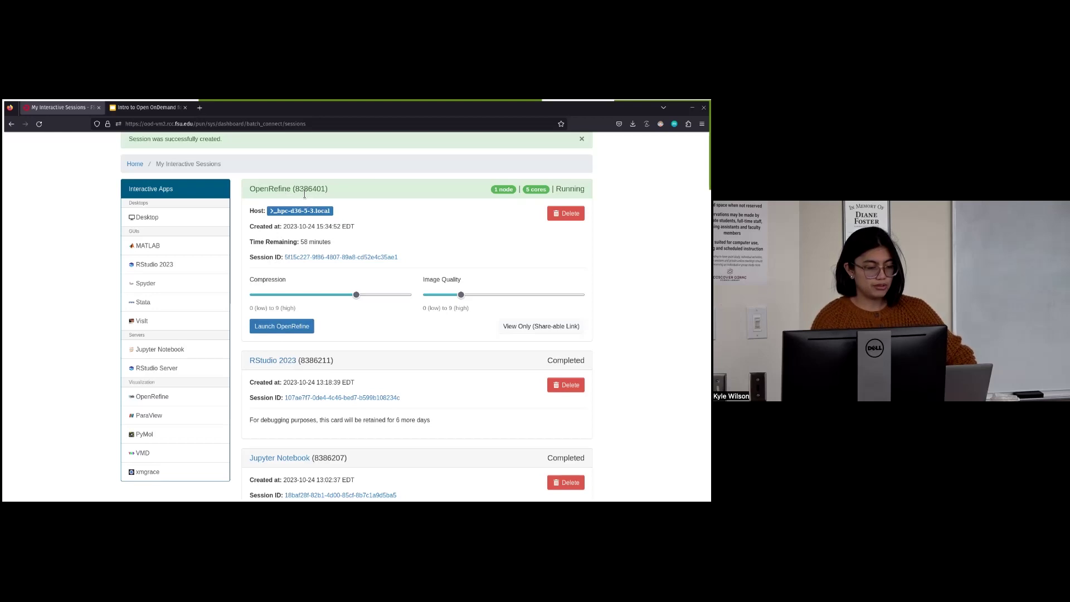
pyautogui.scroll(-2, 293, 347)
pyautogui.scroll(3, 299, 311)
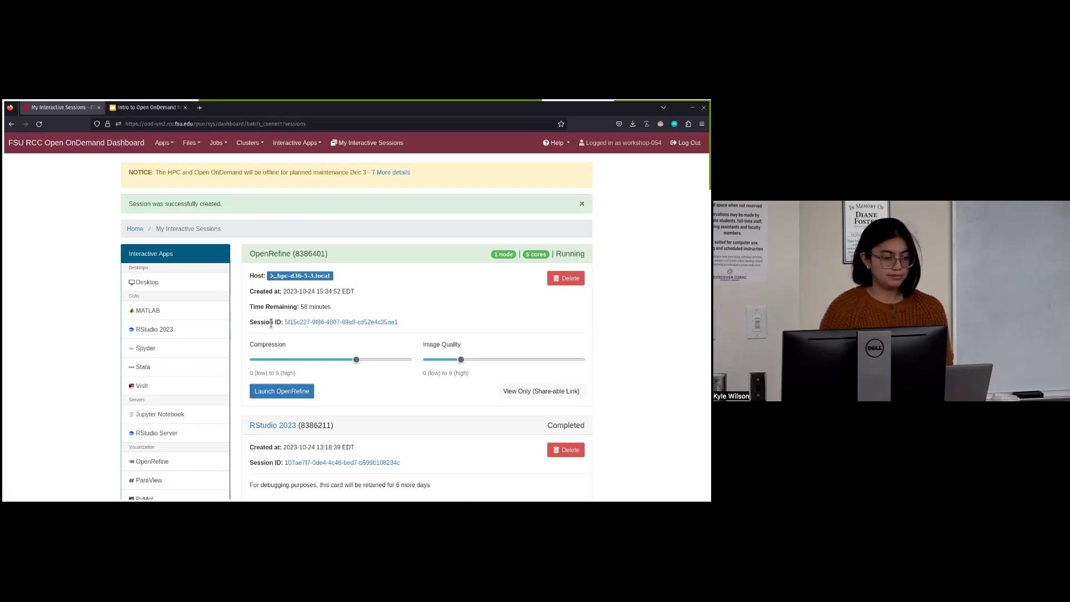
# Switch to the presentation and advance through the OpenRefine on RCC slide to the Open Refine use cases slide
pyautogui.click(127, 112)
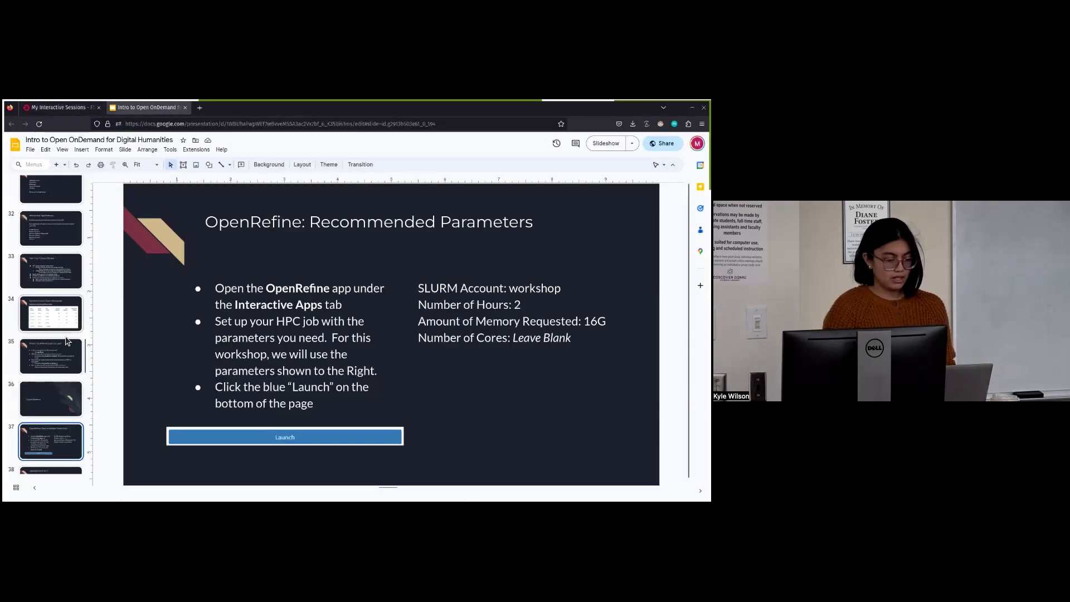
pyautogui.scroll(-1, 41, 409)
pyautogui.click(48, 397)
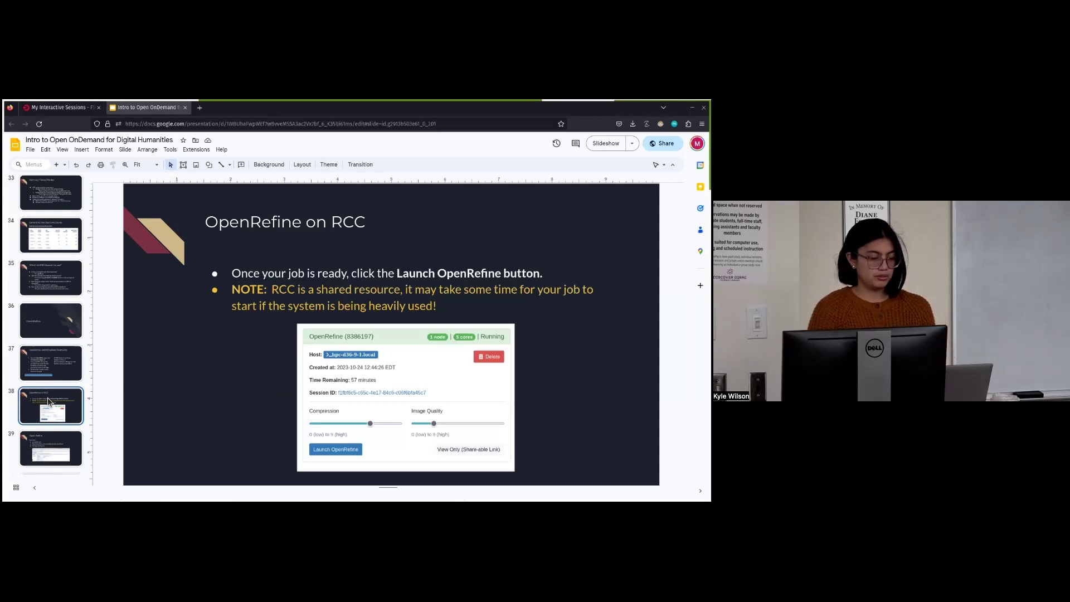
pyautogui.scroll(-2, 67, 412)
pyautogui.click(59, 380)
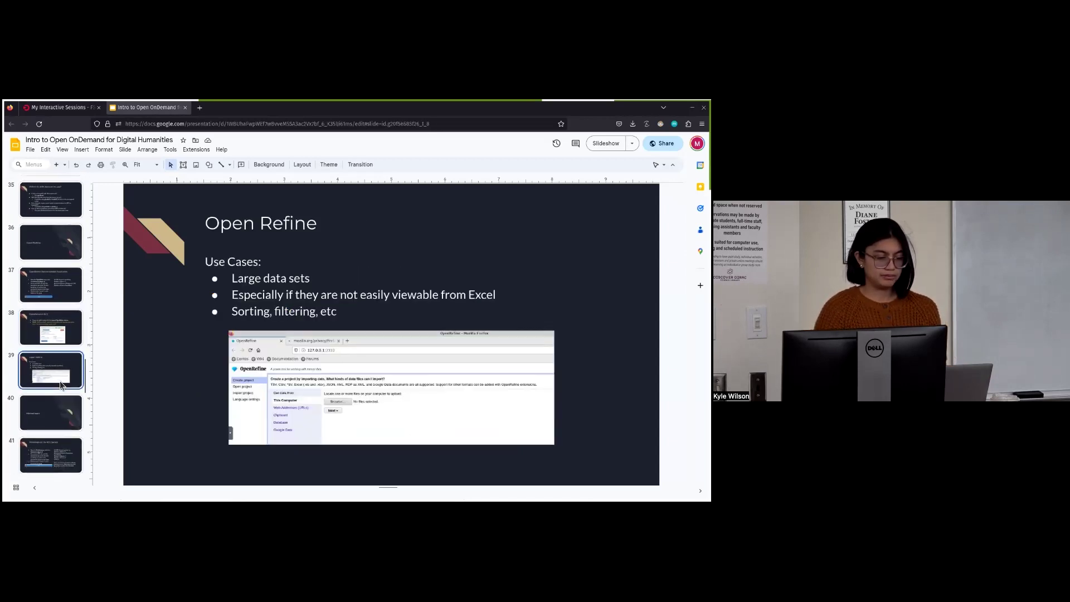
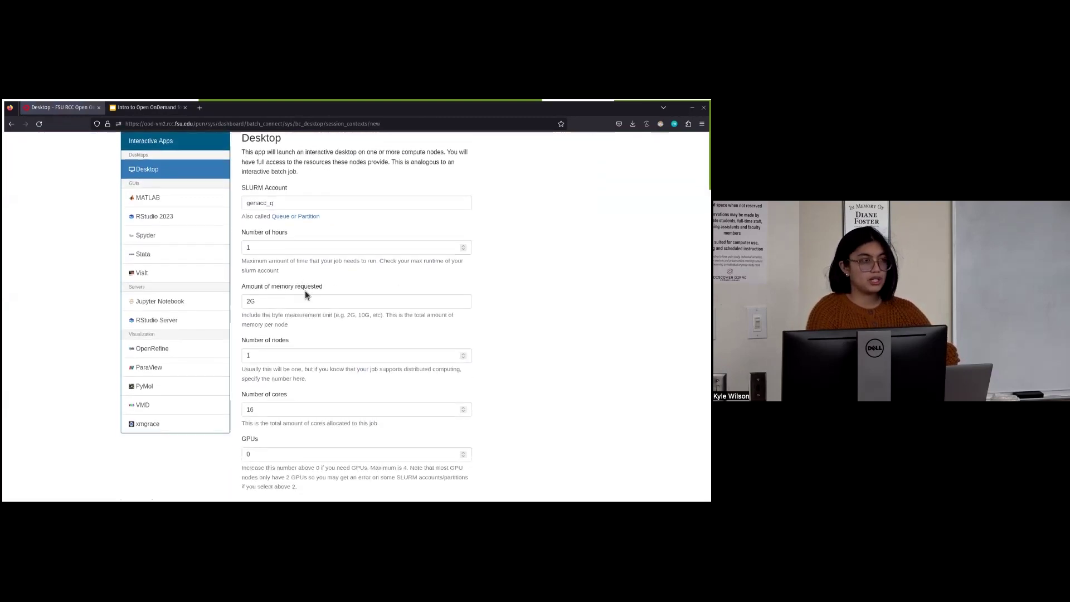
# Clear the amount of memory requested in the Desktop app form and launch the Desktop session
pyautogui.moveTo(272, 306); pyautogui.dragTo(236, 306)
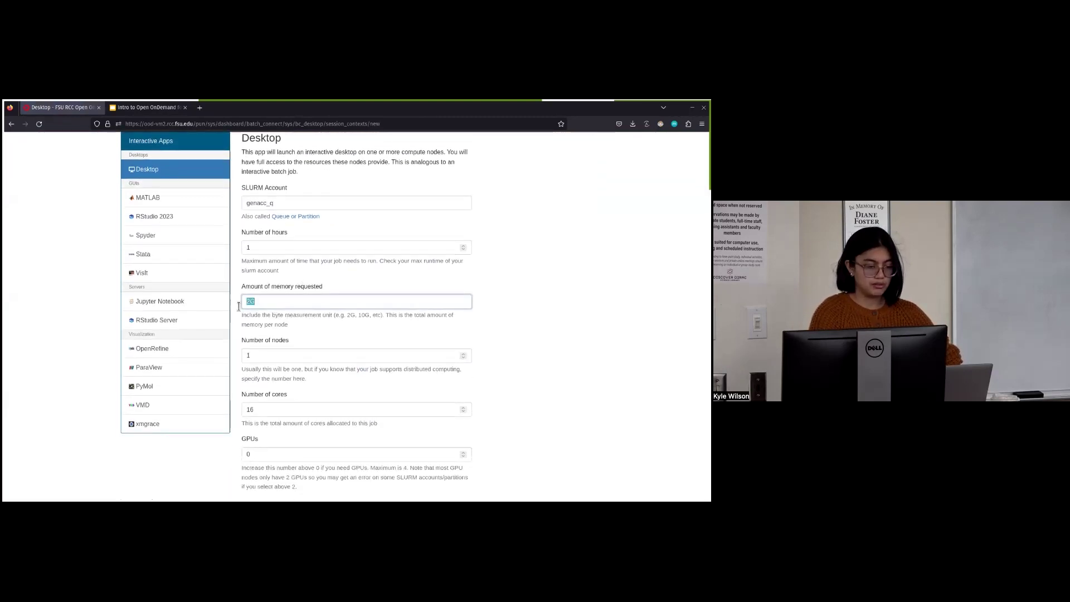
pyautogui.press('BackSpace')
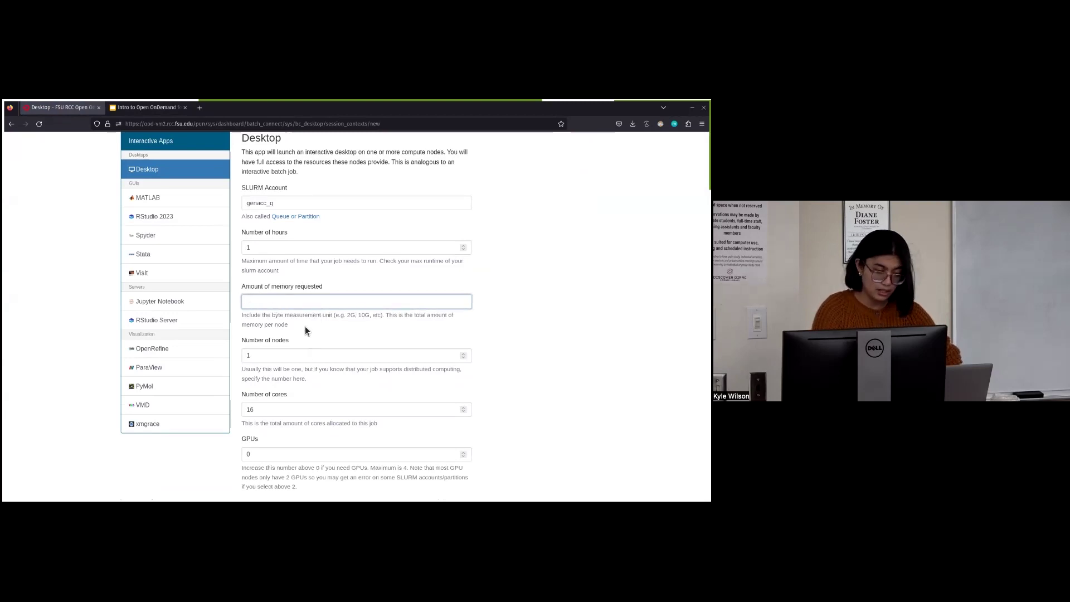
pyautogui.scroll(-2, 305, 331)
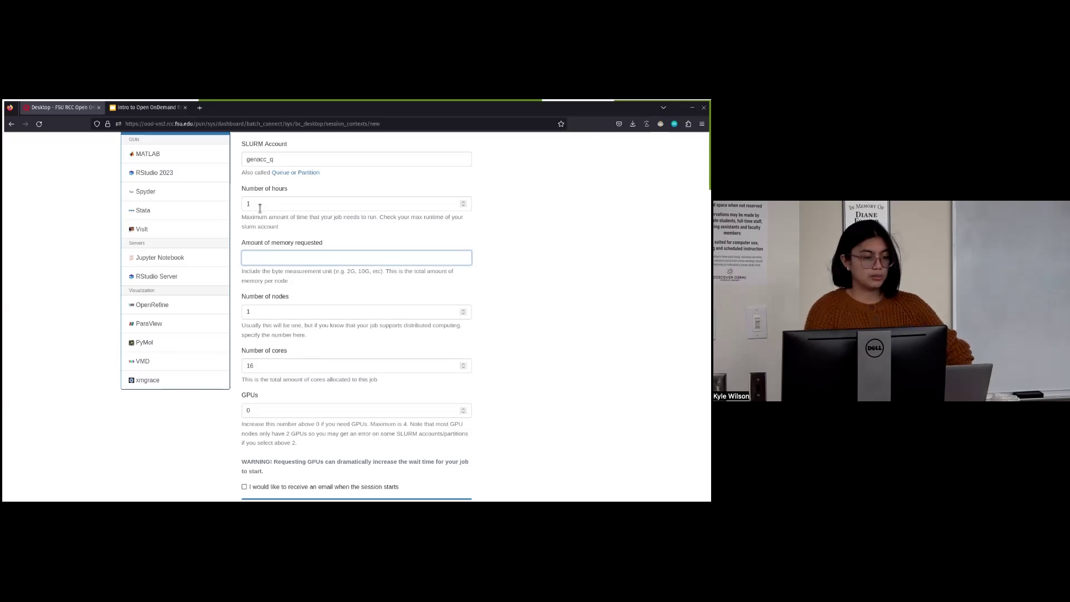
pyautogui.scroll(-3, 357, 315)
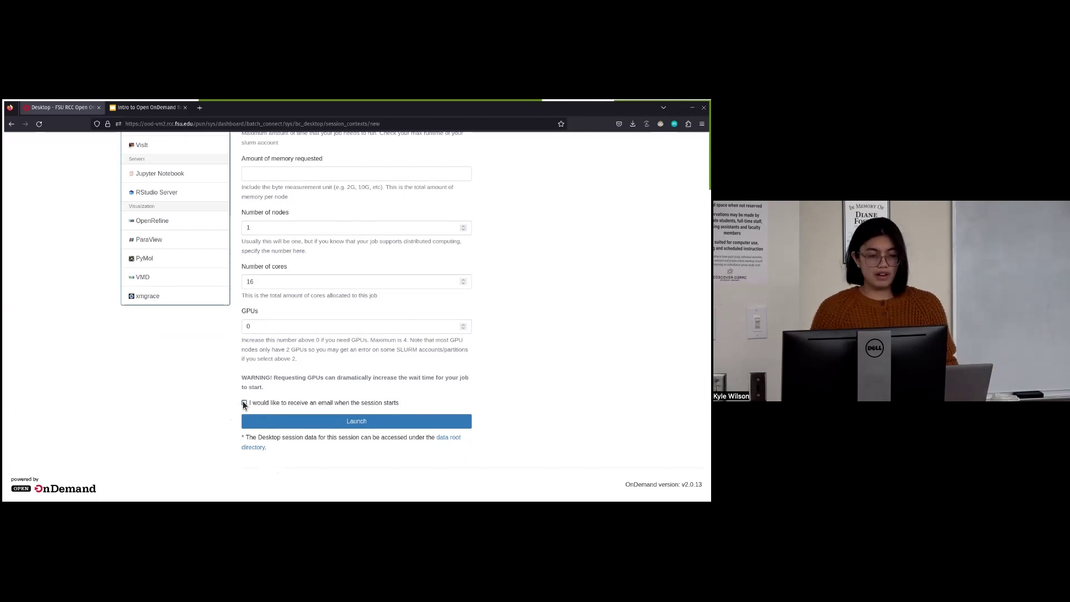
pyautogui.click(268, 421)
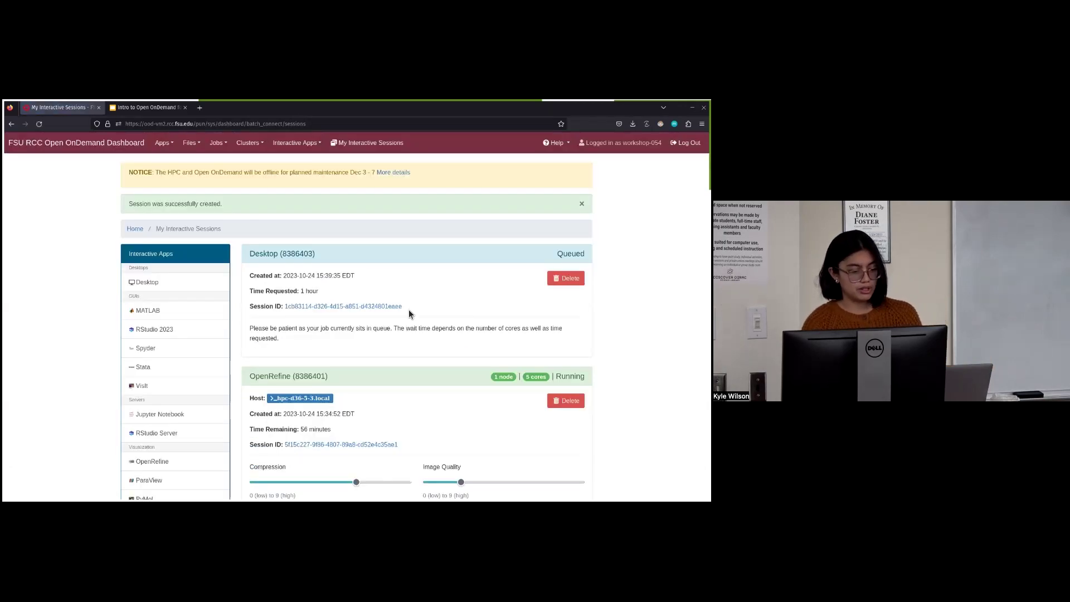
# Connect to the Desktop session once it is running and open the Home folder on the remote desktop
pyautogui.scroll(-1, 430, 294)
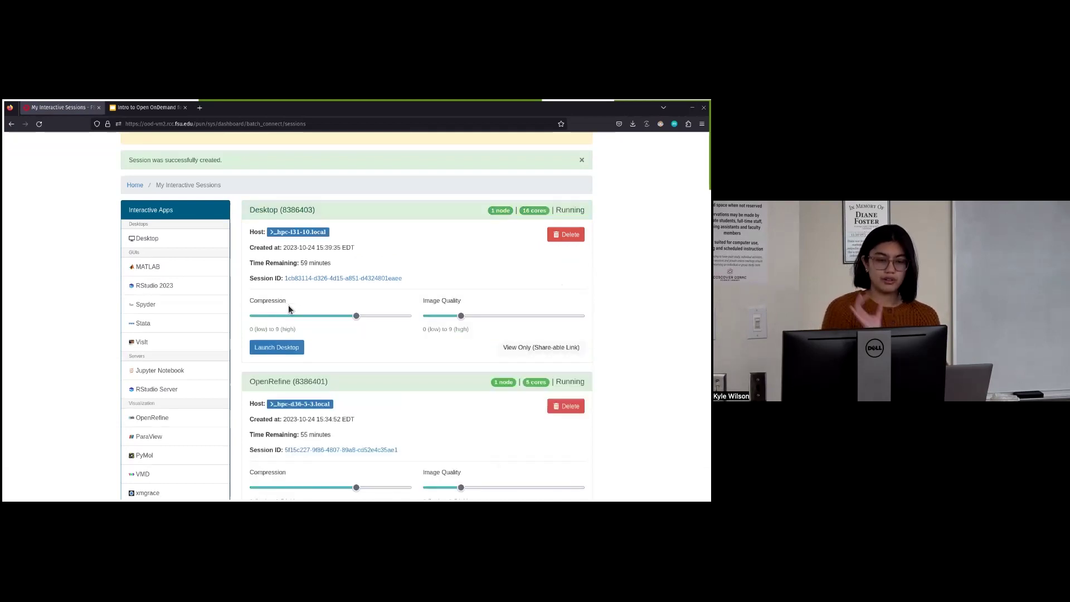
pyautogui.click(276, 347)
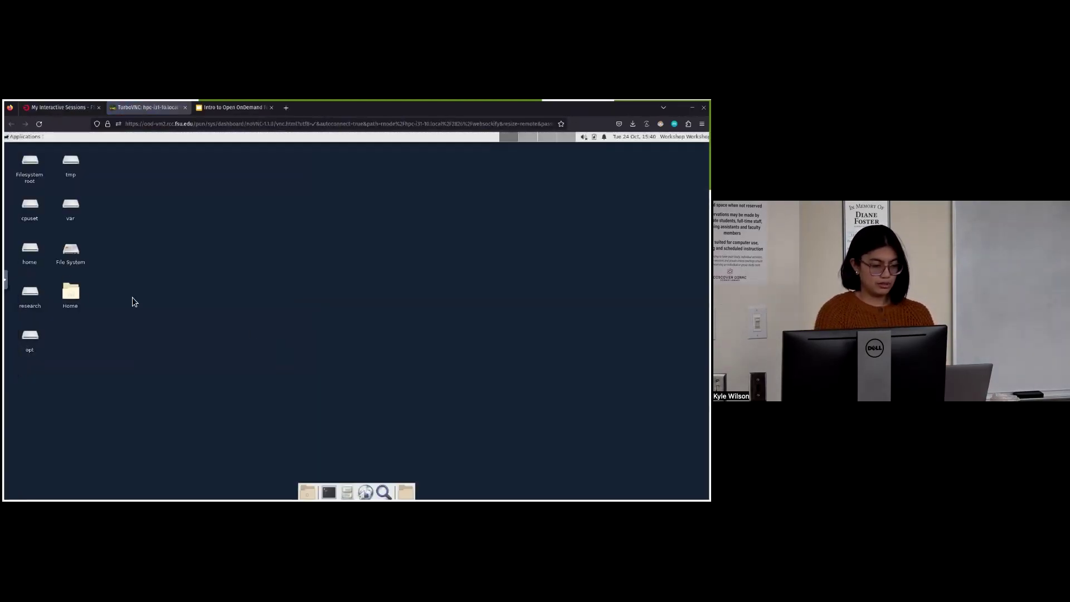
pyautogui.moveTo(69, 295)
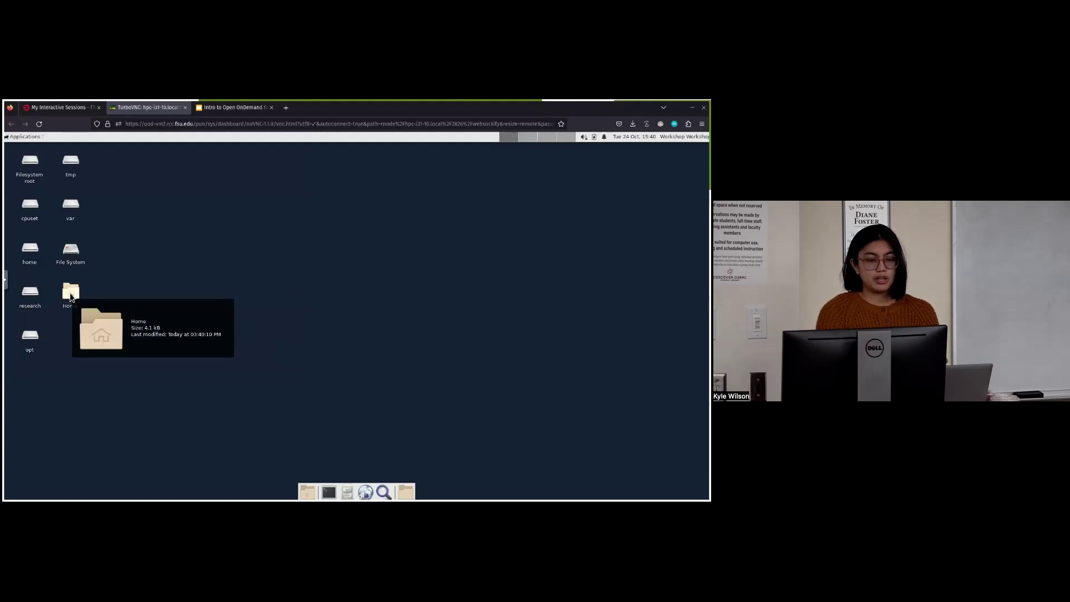
pyautogui.doubleClick(69, 292)
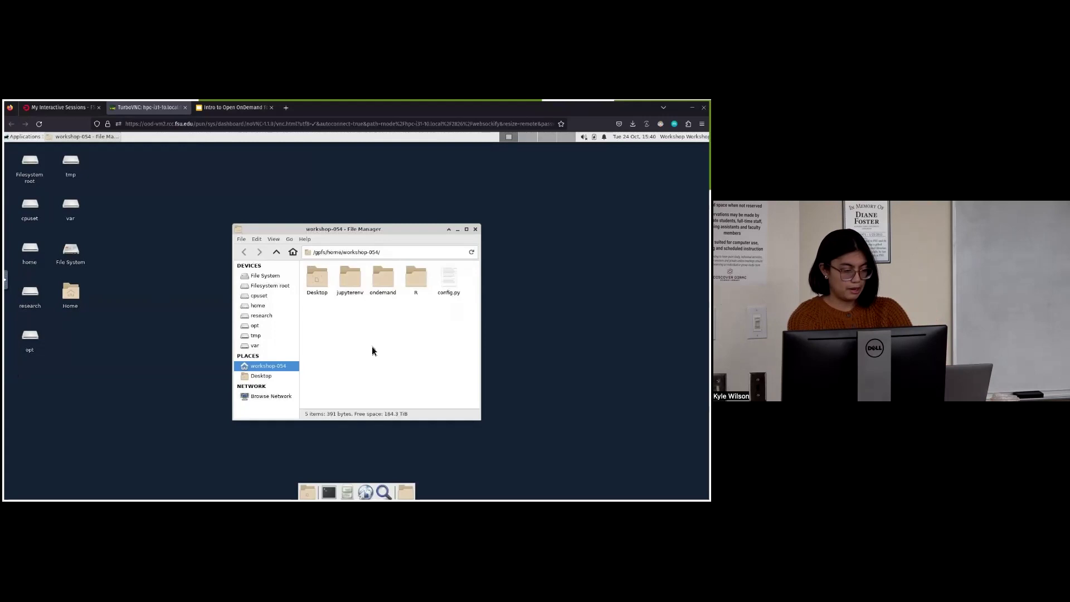
# Open config.py from the home folder in the text editor and place the cursor after its last line
pyautogui.click(449, 287)
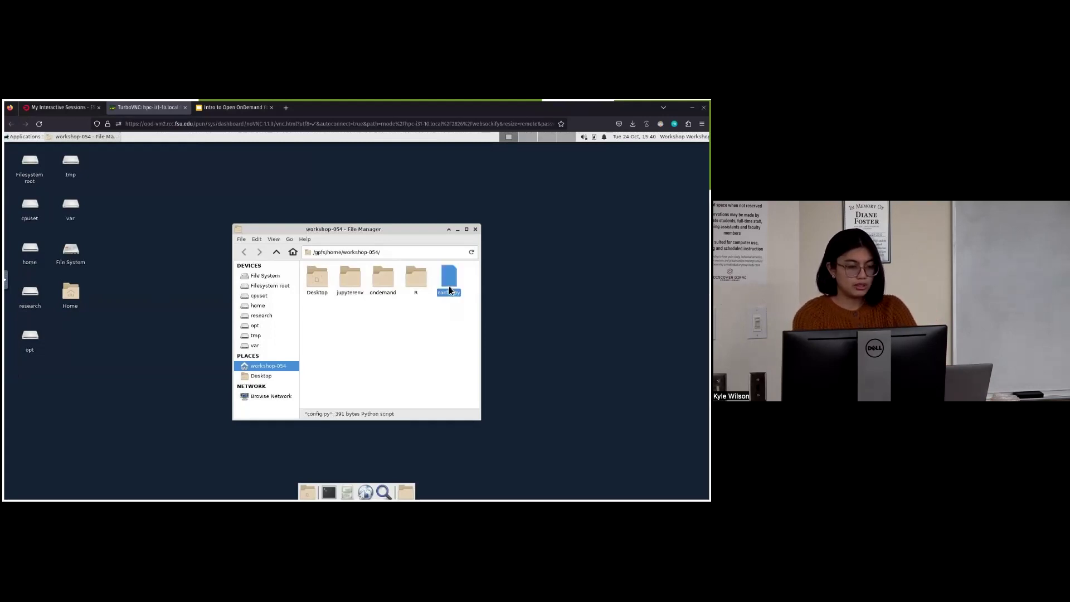
pyautogui.doubleClick(450, 290)
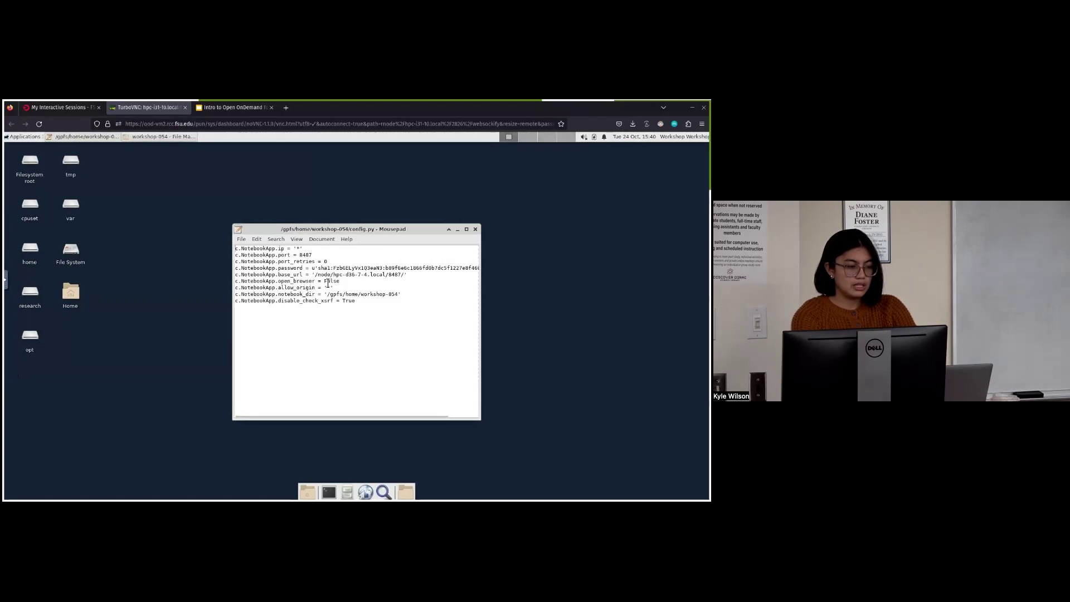
pyautogui.click(361, 309)
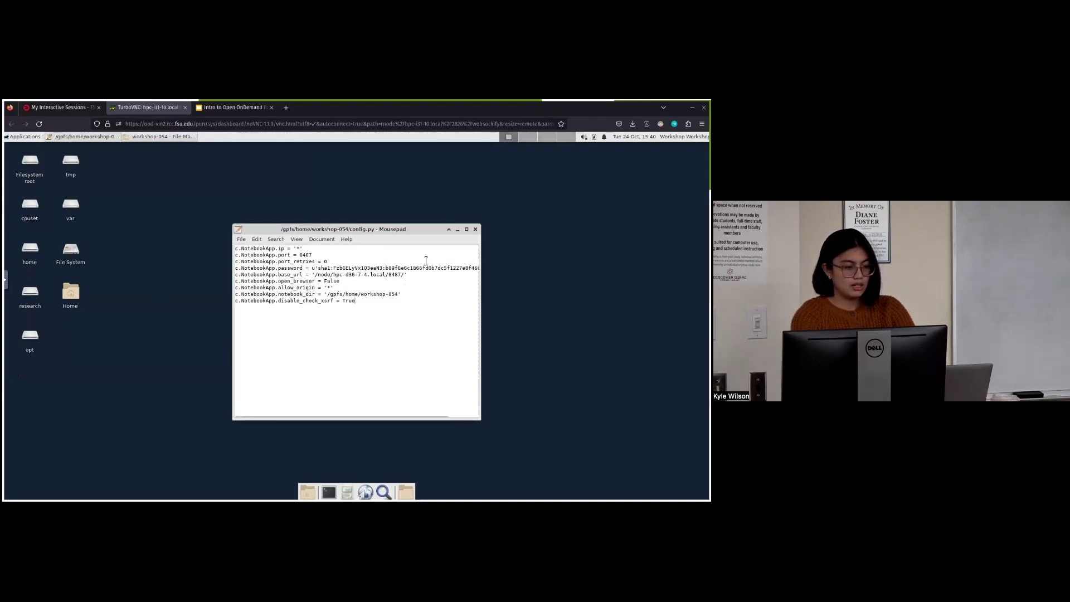
# Close the text editor and file manager windows and open a terminal on the remote desktop
pyautogui.click(474, 229)
pyautogui.click(474, 230)
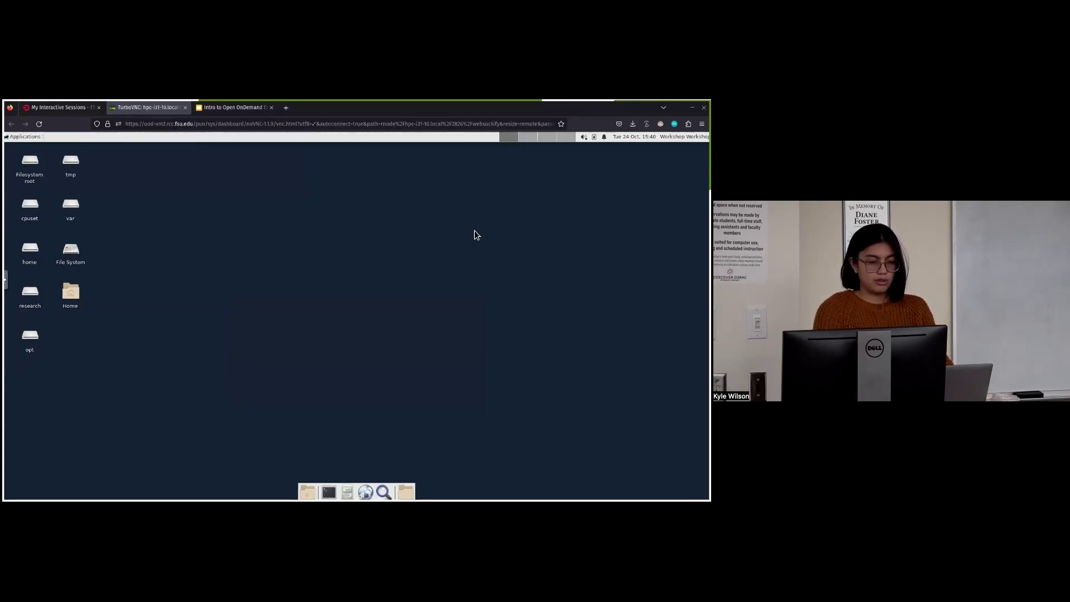
pyautogui.click(329, 490)
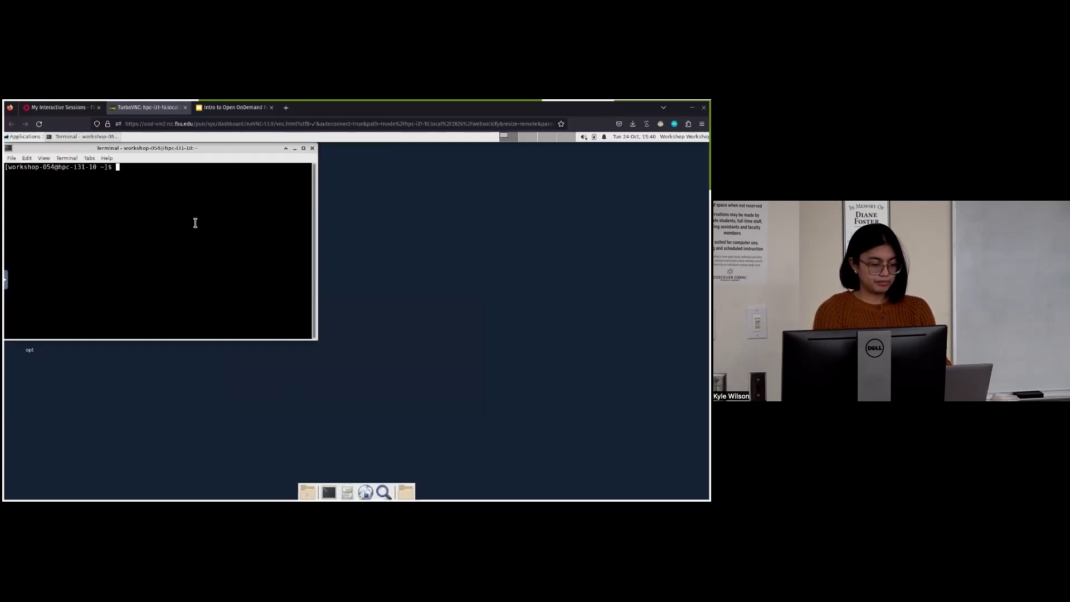
# Load the metashape-standard module in the terminal with module load
pyautogui.write('mod')
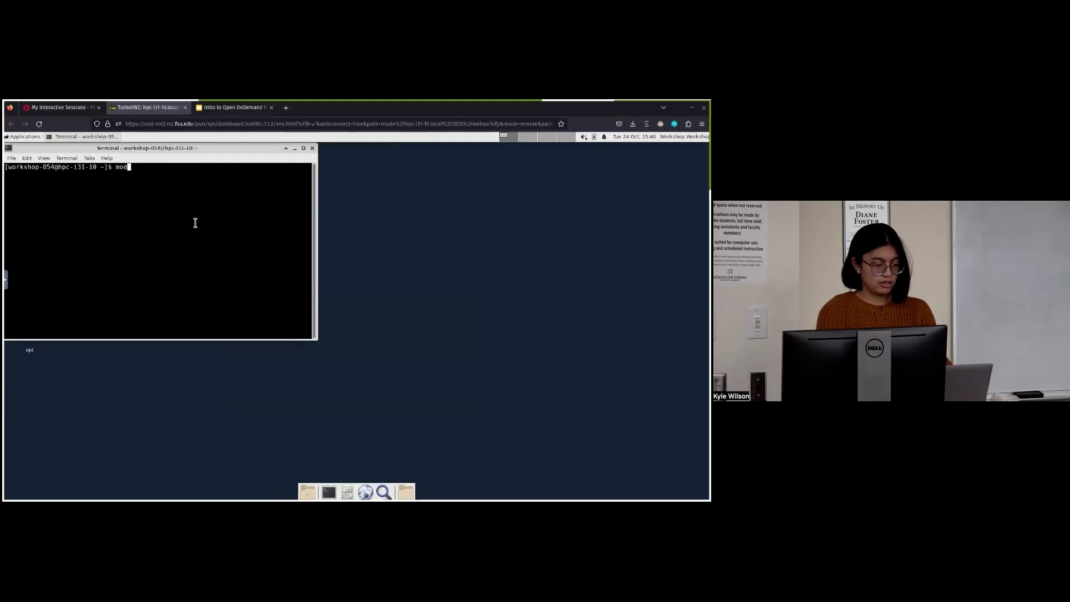
pyautogui.write('ule load agi')
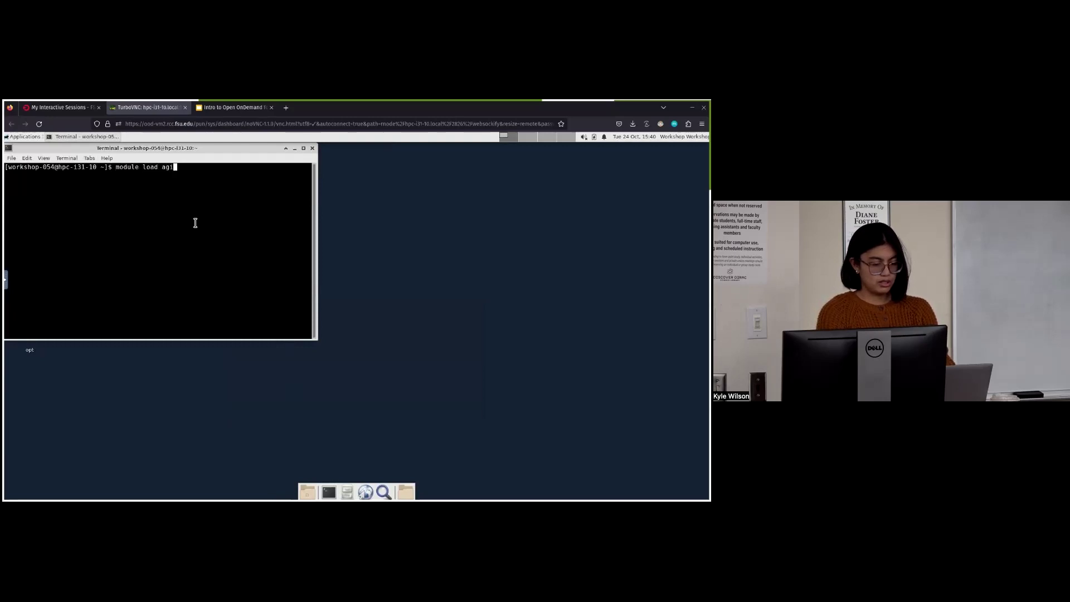
pyautogui.write('softmeta')
pyautogui.press('BackSpace')
pyautogui.press('BackSpace')
pyautogui.press('BackSpace')
pyautogui.press('BackSpace')
pyautogui.press('BackSpace')
pyautogui.press('BackSpace')
pyautogui.press('BackSpace')
pyautogui.press('BackSpace')
pyautogui.press('BackSpace')
pyautogui.press('BackSpace')
pyautogui.press('BackSpace')
pyautogui.write('metashape')
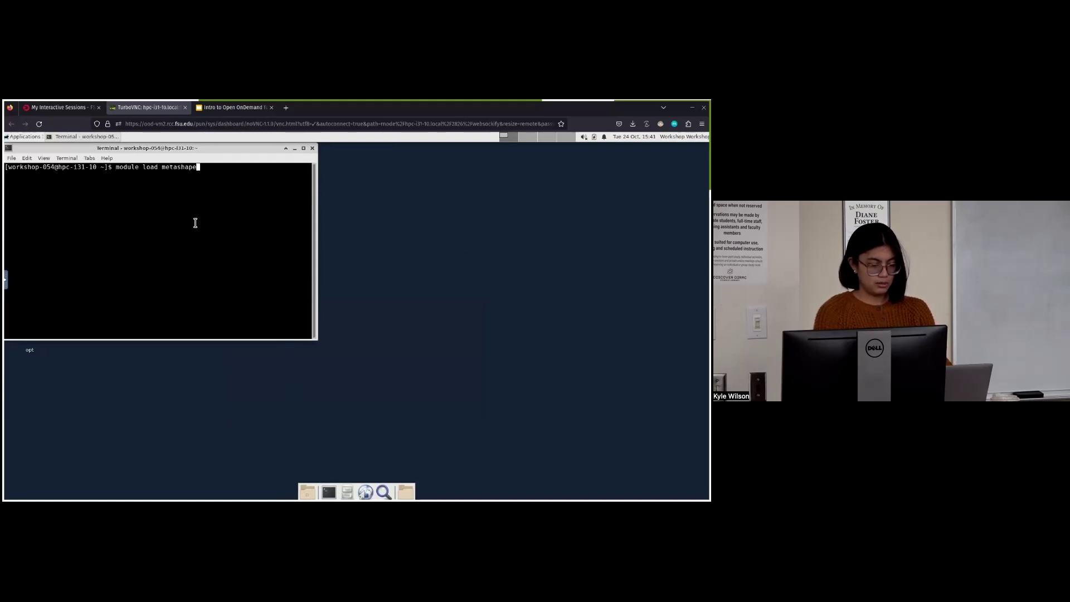
pyautogui.write('-standard')
pyautogui.press('Return')
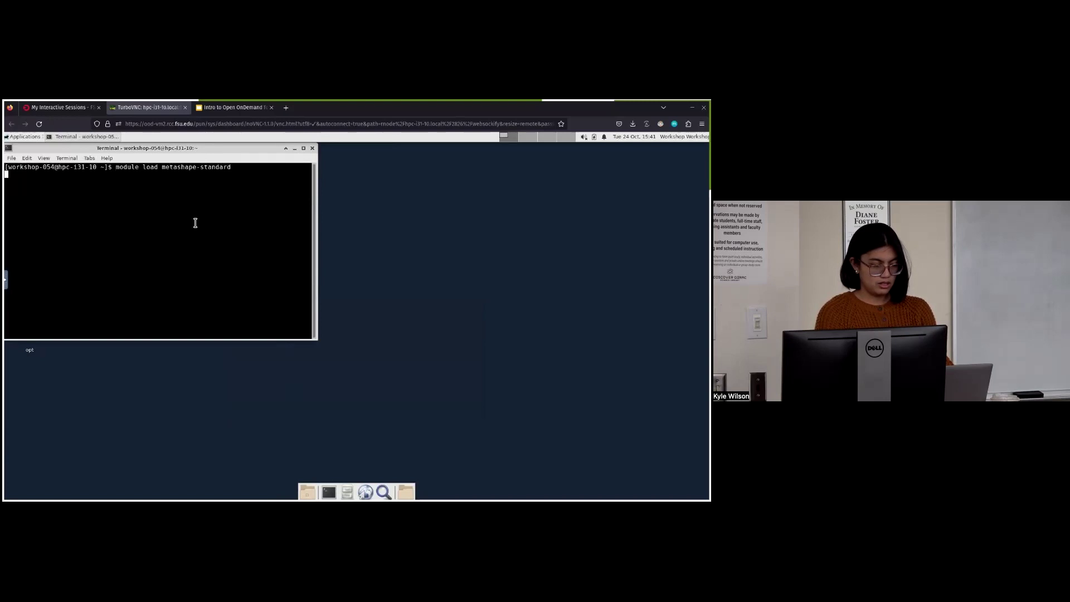
# Try to start Metashape by running metashape in the terminal, and minimize the terminal window
pyautogui.write('metashape')
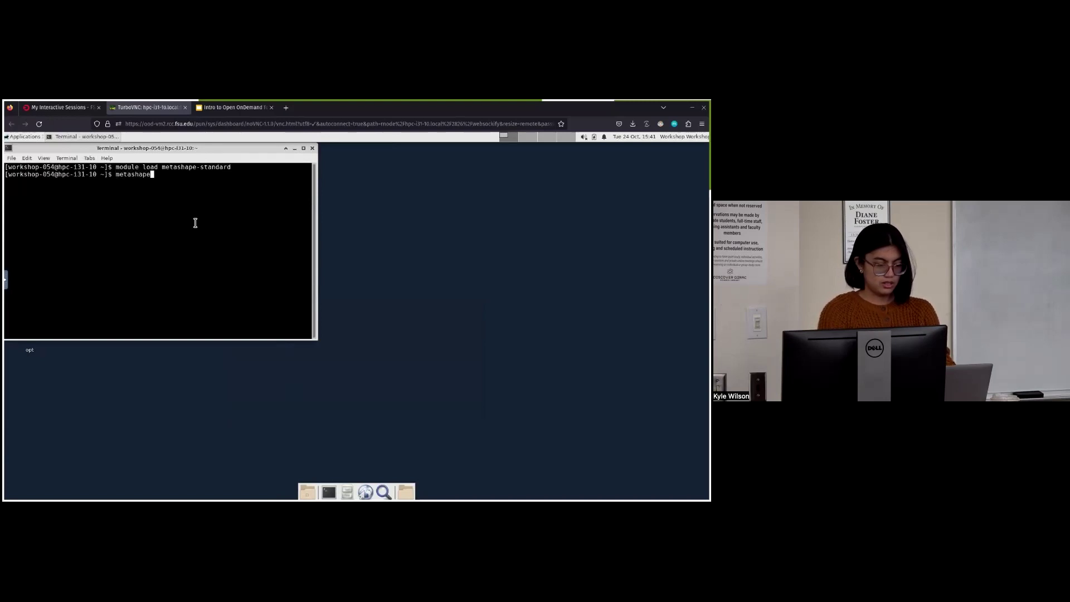
pyautogui.press('Return')
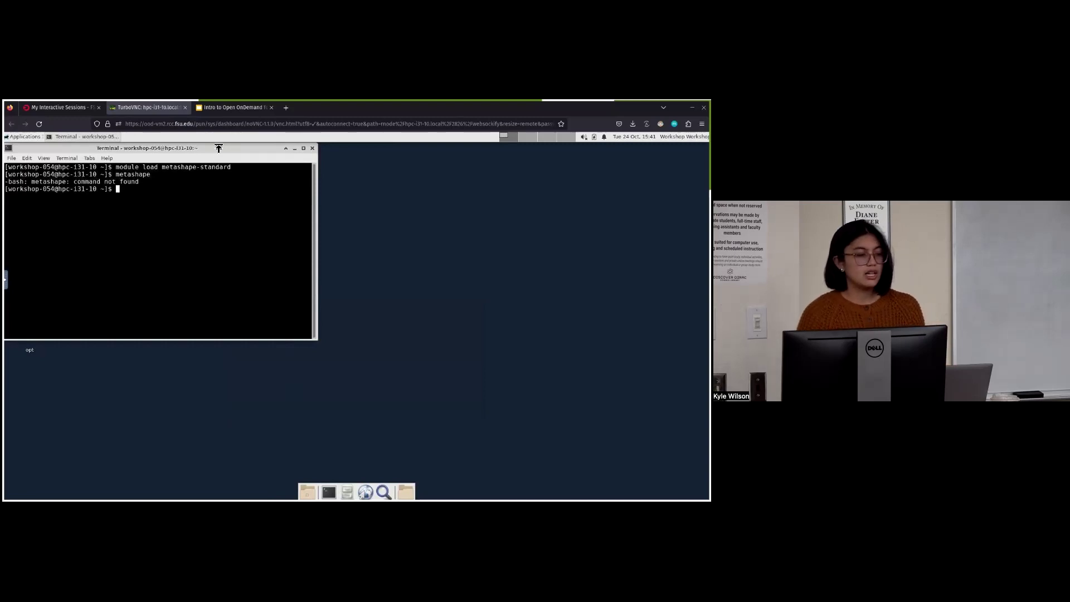
pyautogui.click(294, 149)
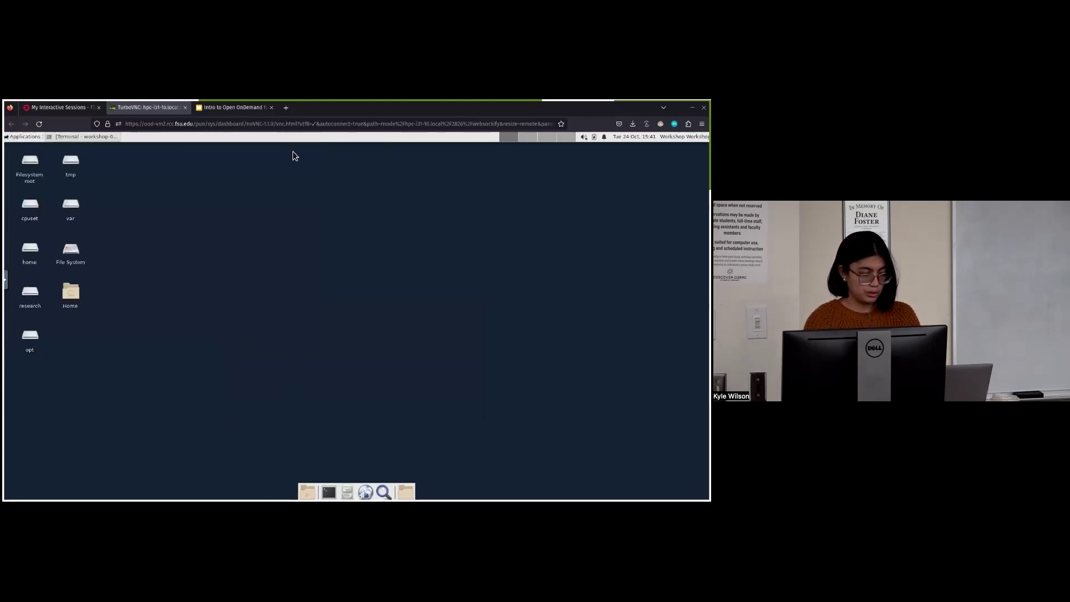
# Show the Metashape on the RCC System slide in the presentation, and return to the remote desktop to restore the terminal
pyautogui.click(250, 108)
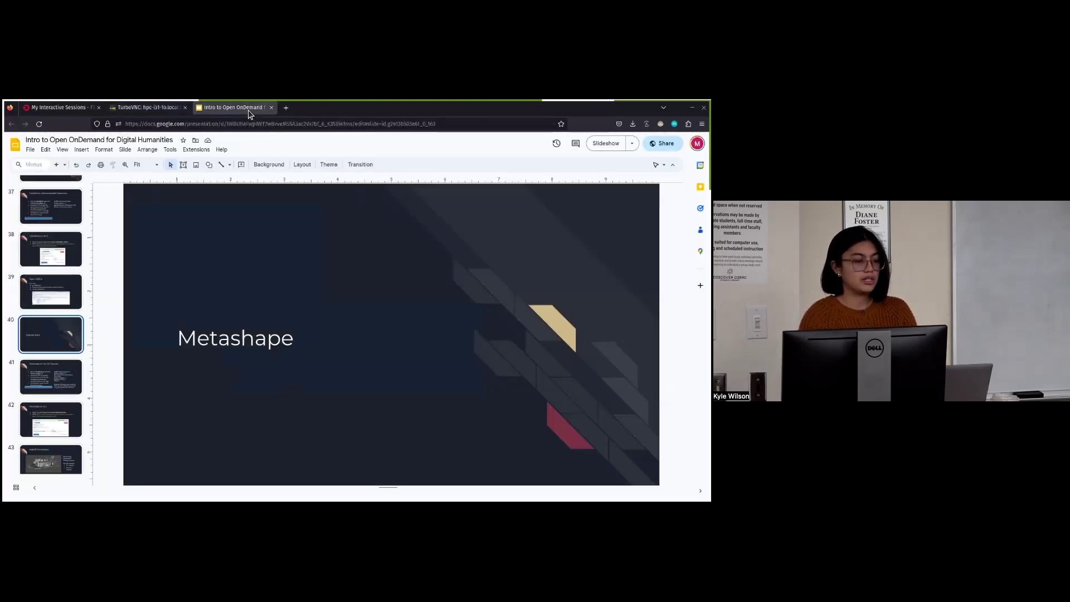
pyautogui.click(63, 381)
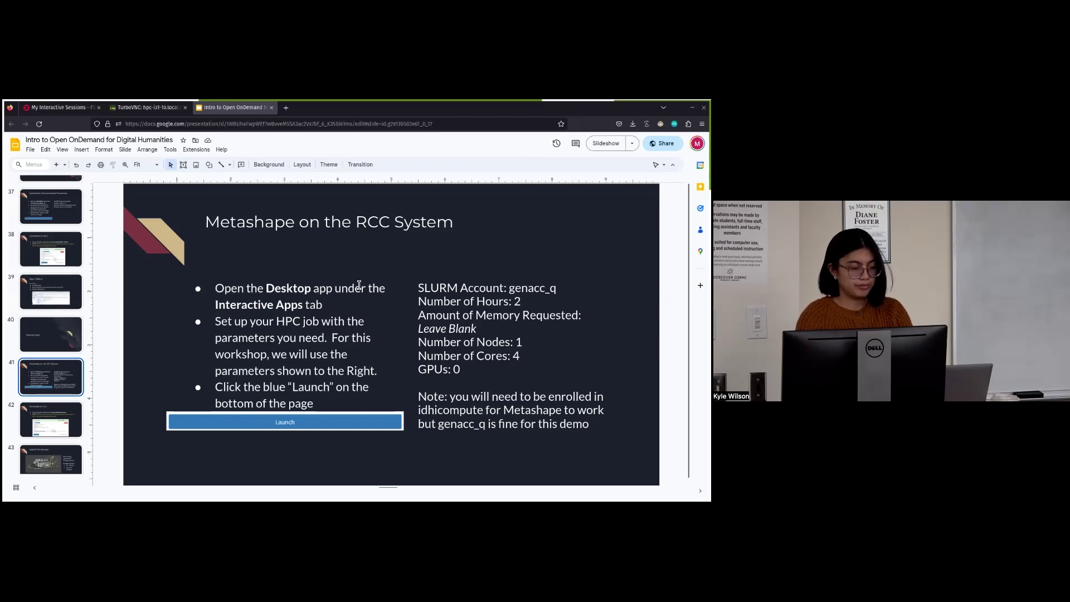
pyautogui.click(156, 108)
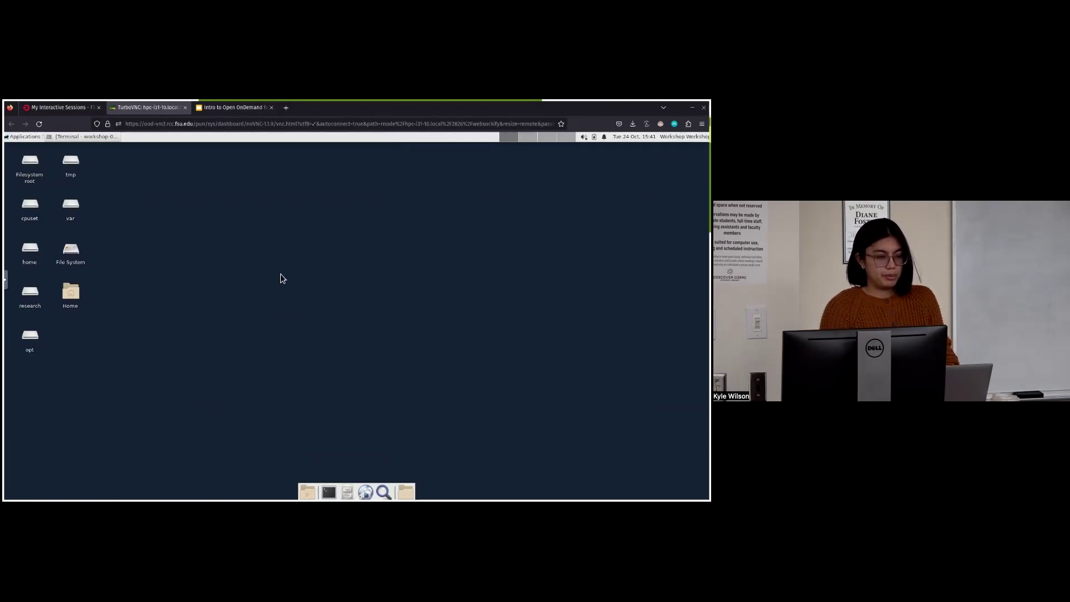
pyautogui.click(85, 137)
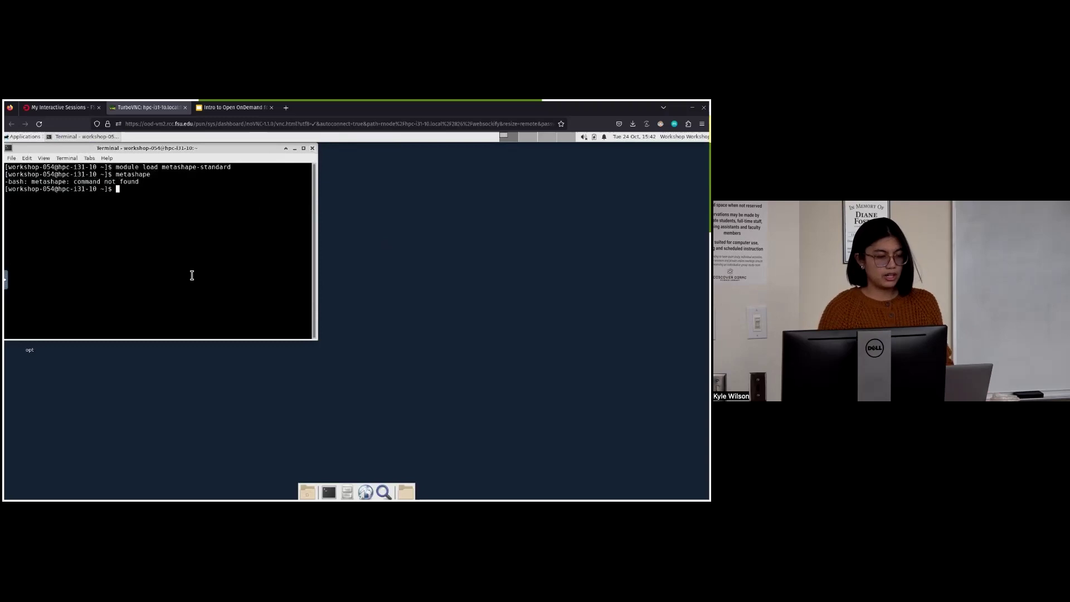
# Switch back to the presentation and show the Desktop Overview slide
pyautogui.click(249, 111)
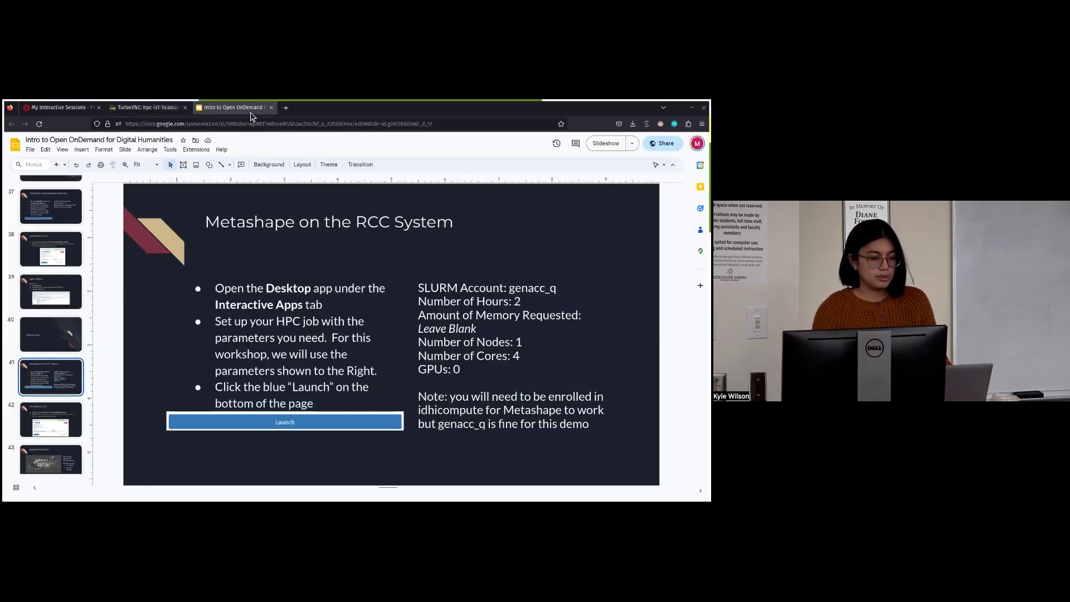
pyautogui.scroll(-3, 48, 353)
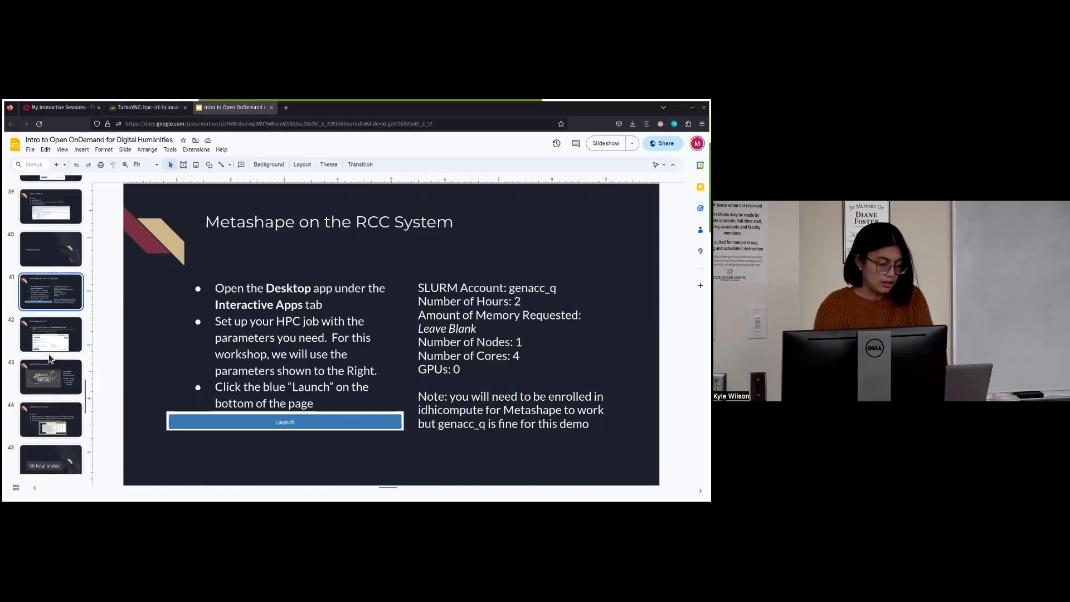
pyautogui.click(46, 357)
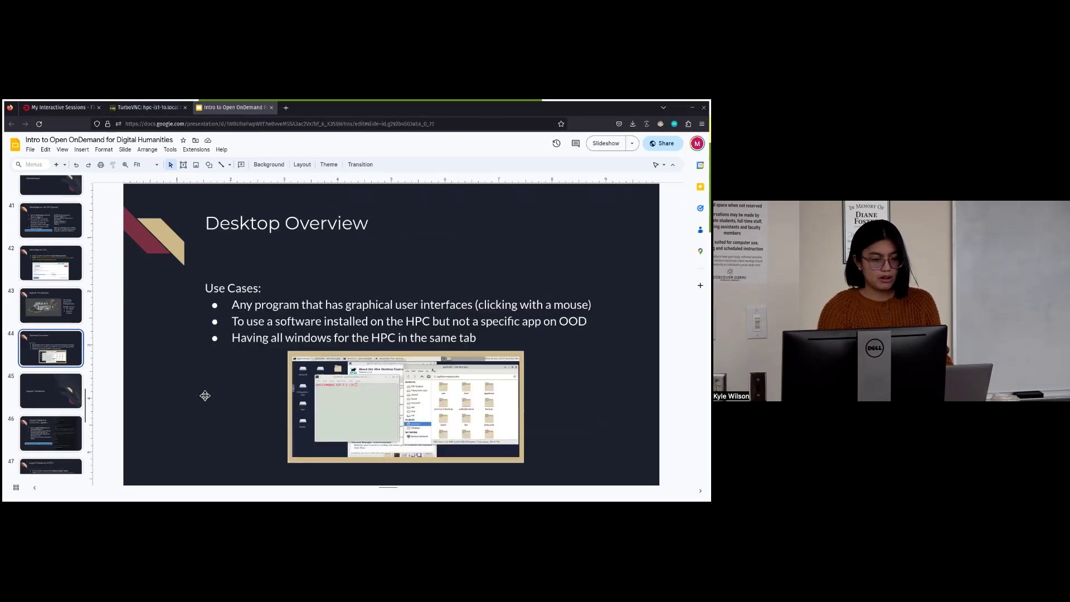
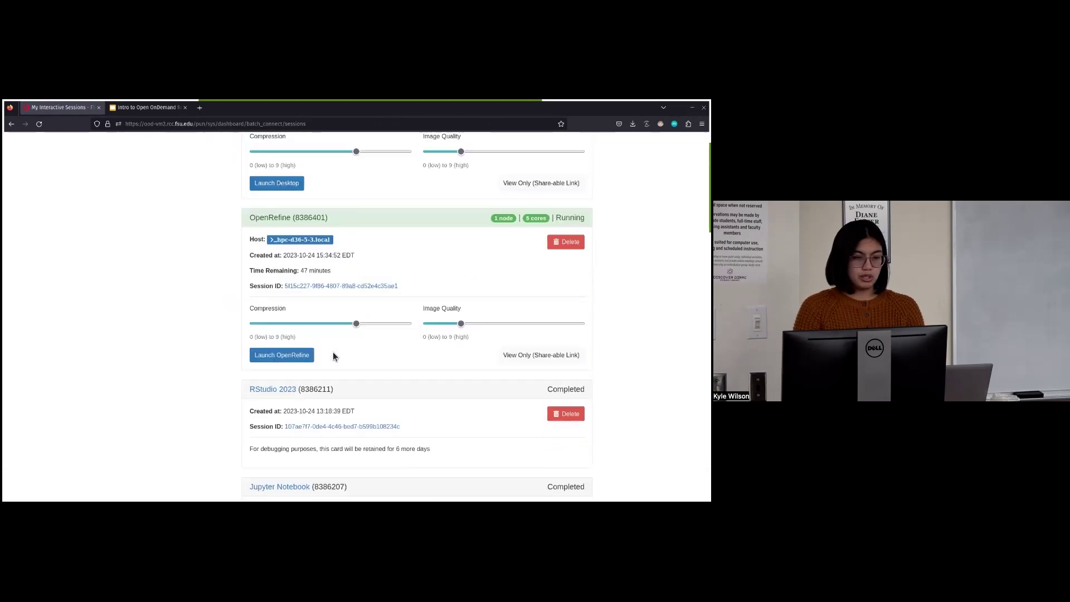
# Find the running OpenRefine session among the interactive sessions, connect to it and close its browser tab
pyautogui.scroll(-8, 334, 355)
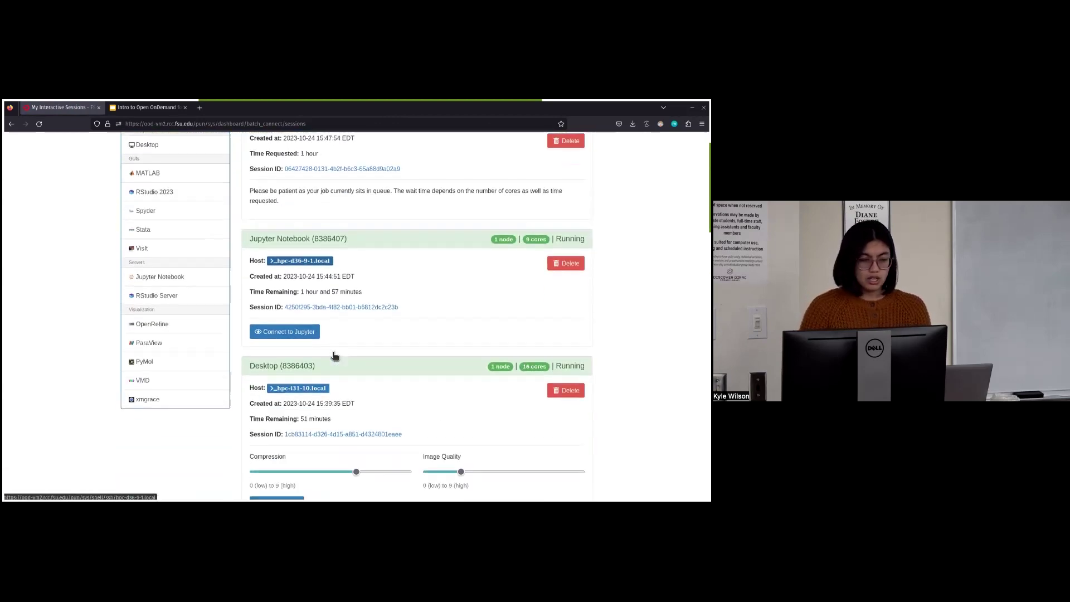
pyautogui.scroll(-2, 332, 352)
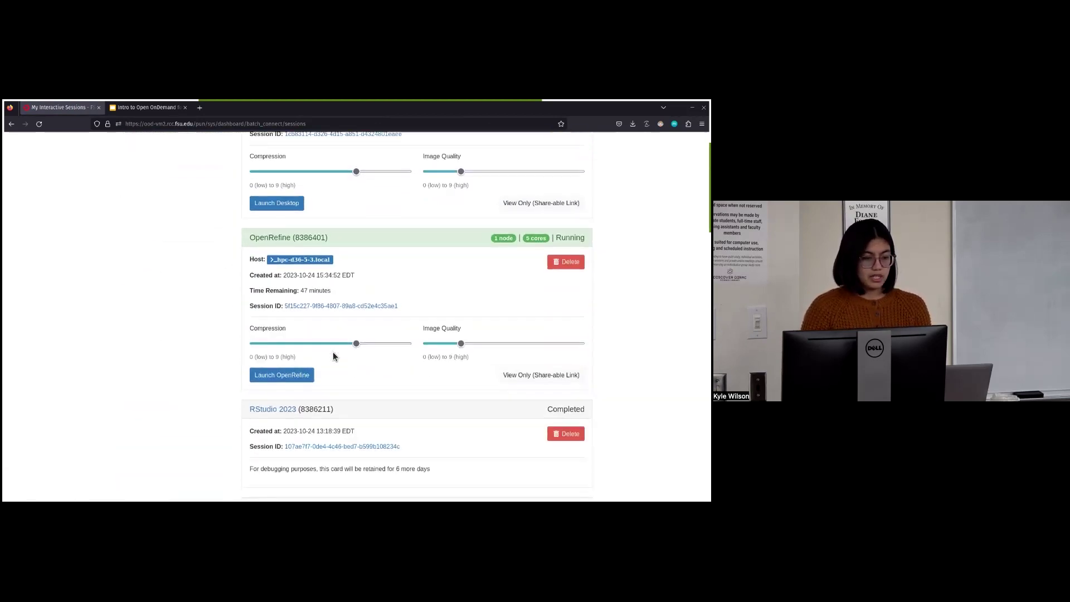
pyautogui.click(290, 376)
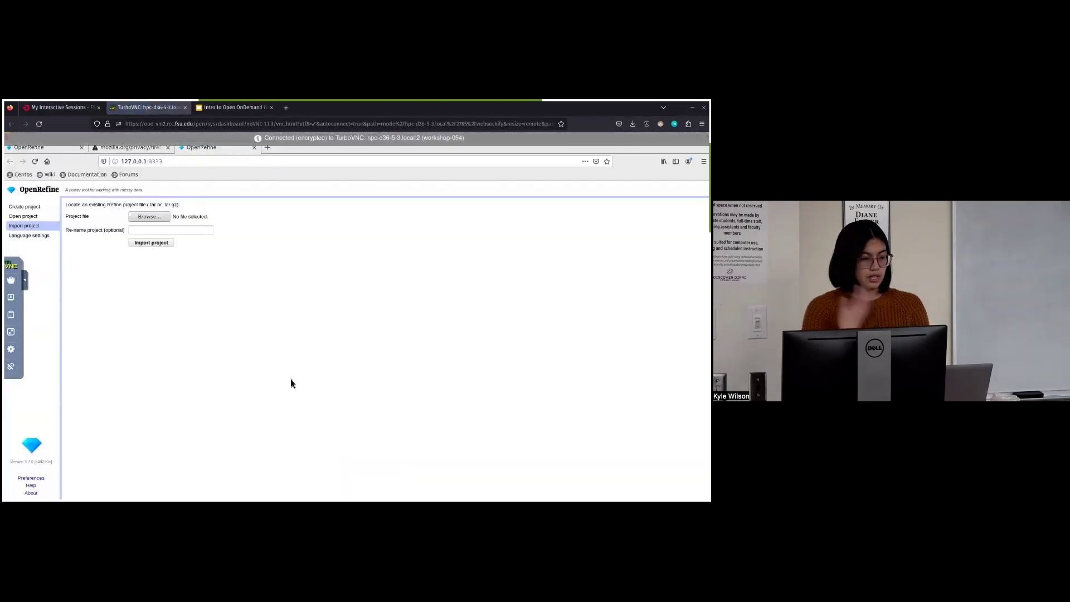
pyautogui.click(185, 108)
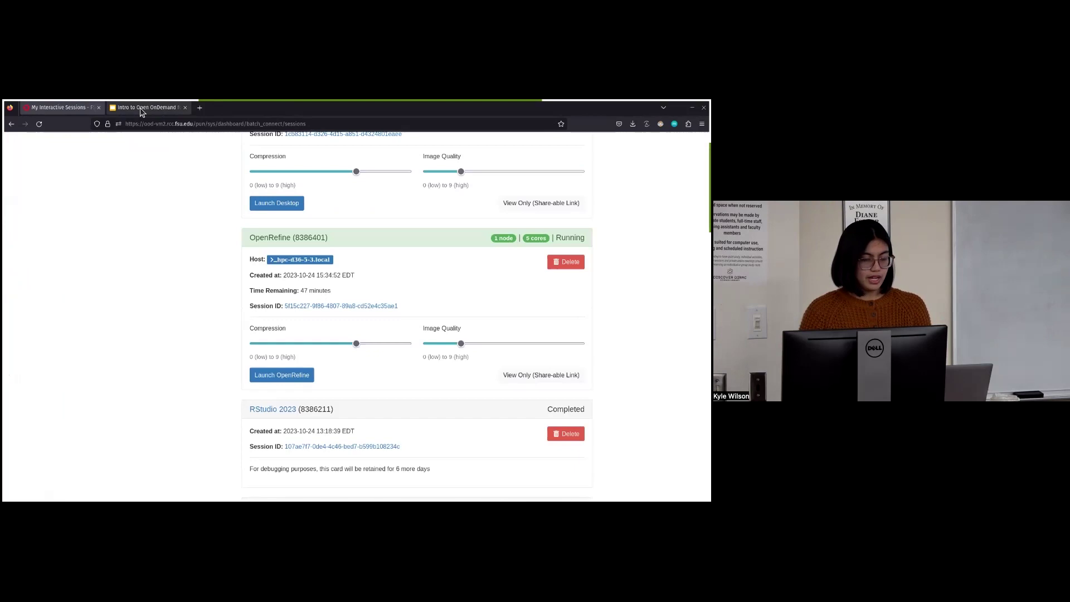
# Delete the running OpenRefine session from the interactive sessions and confirm the deletion
pyautogui.scroll(3, 182, 259)
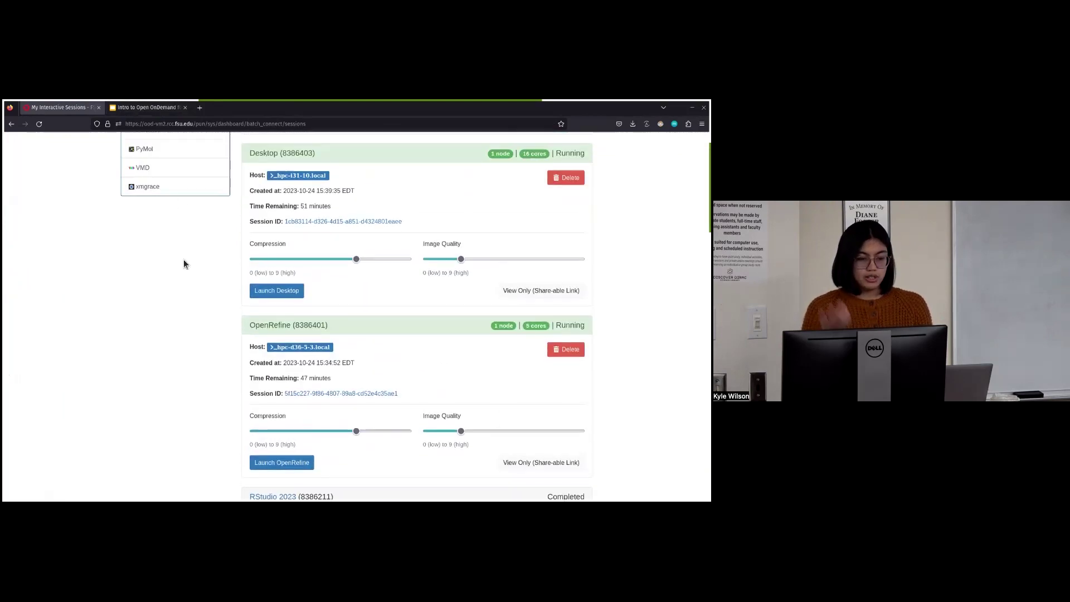
pyautogui.scroll(-2, 184, 264)
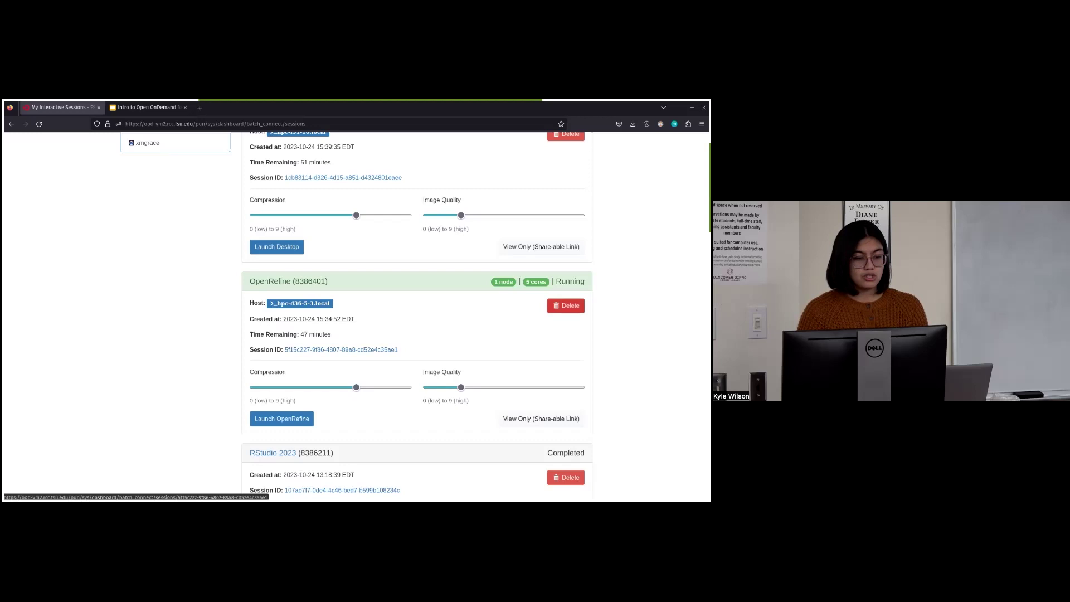
pyautogui.click(566, 305)
pyautogui.click(423, 209)
# Examine the remaining session cards, reloading My Interactive Sessions to check their status and time remaining
pyautogui.scroll(-3, 429, 298)
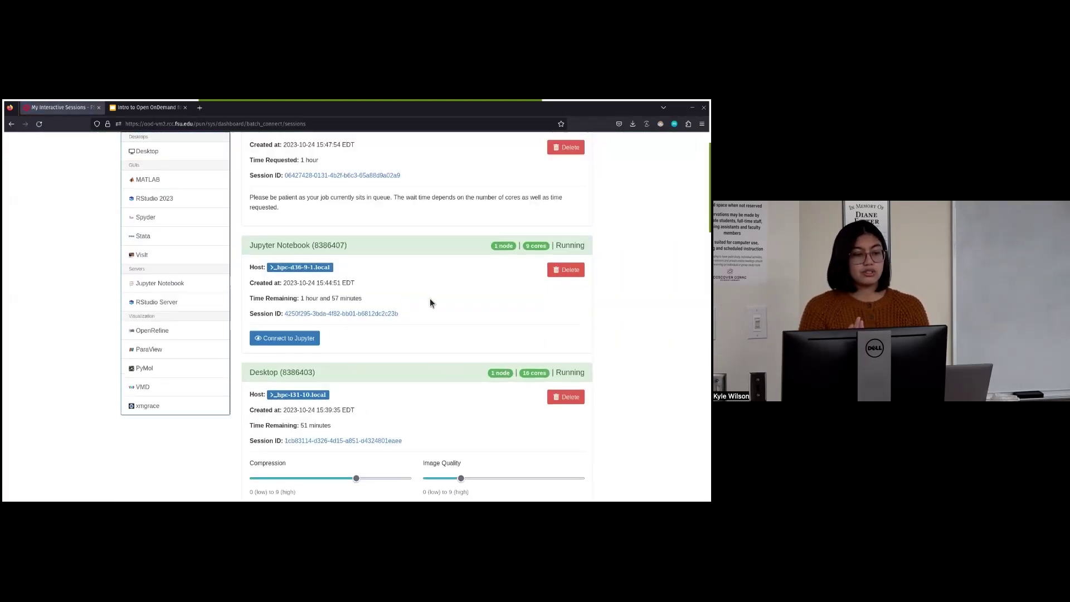
pyautogui.scroll(-4, 430, 299)
pyautogui.scroll(3, 430, 299)
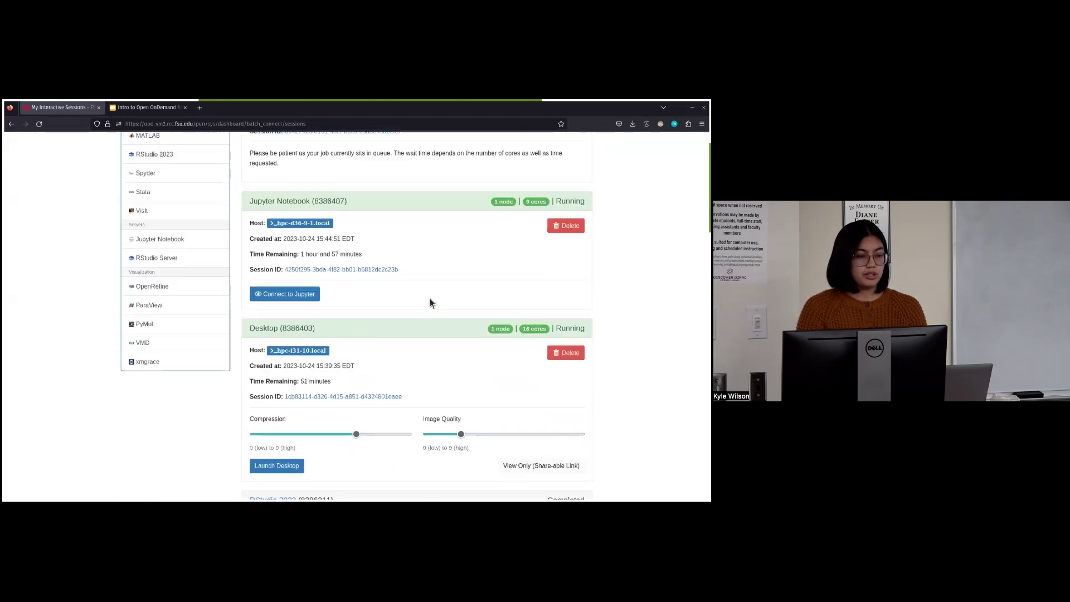
pyautogui.scroll(2, 429, 302)
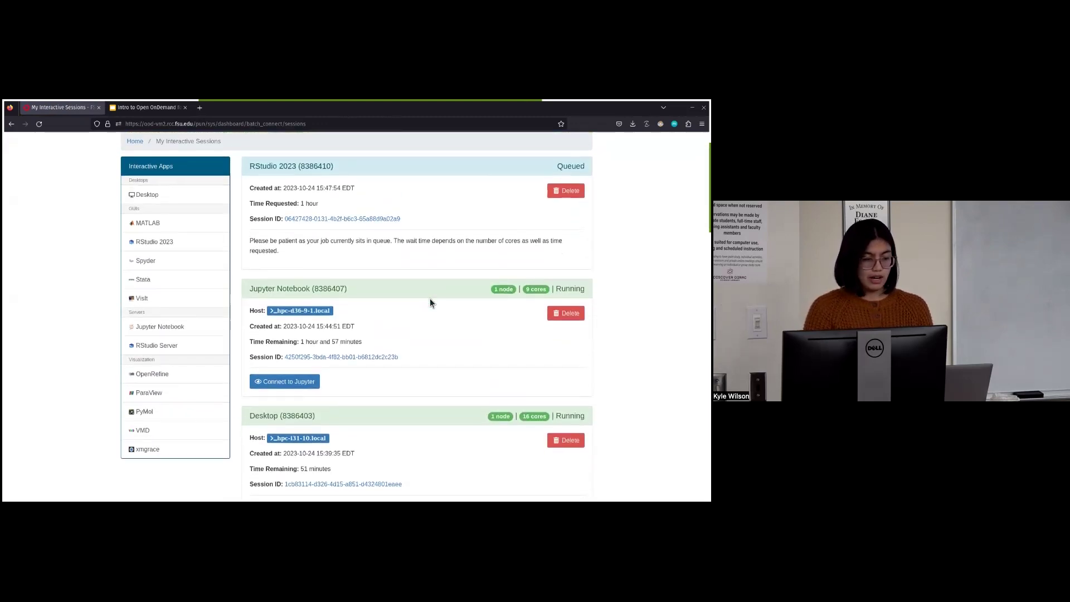
pyautogui.scroll(-2, 430, 303)
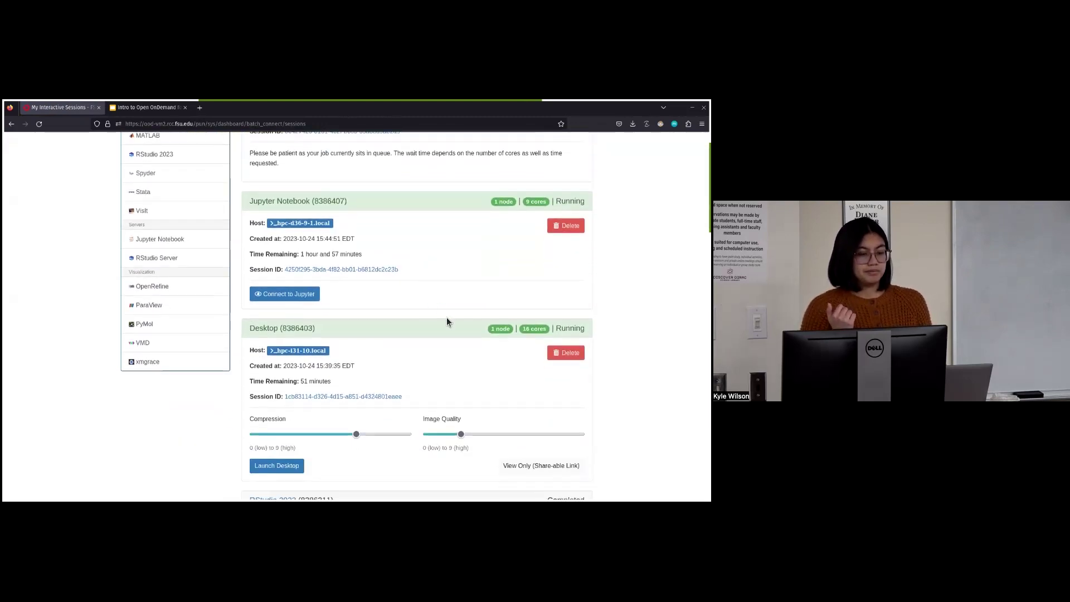
pyautogui.scroll(-1, 400, 374)
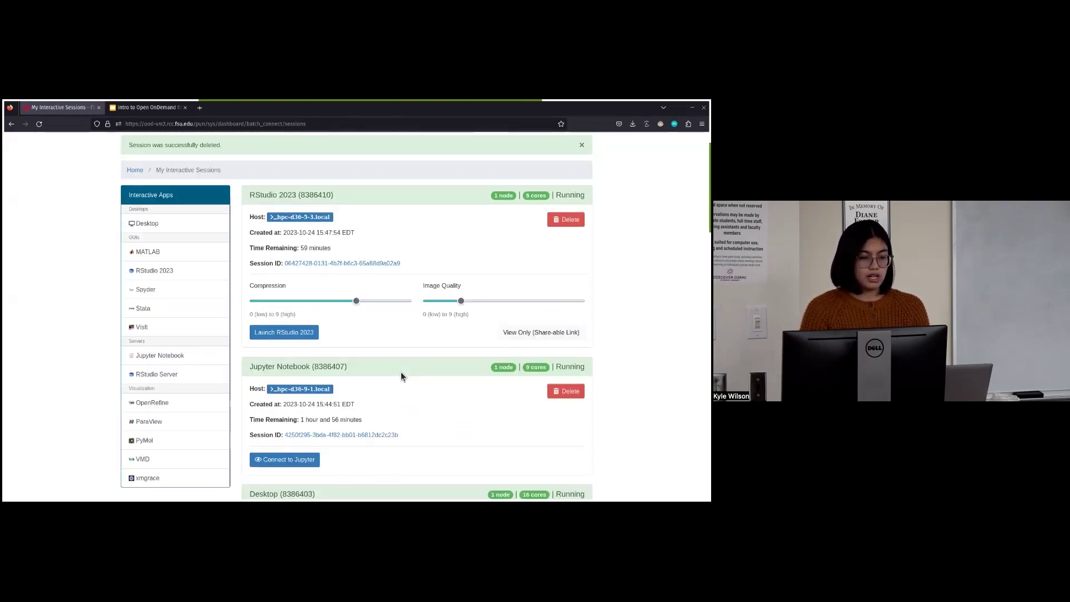
pyautogui.click(362, 145)
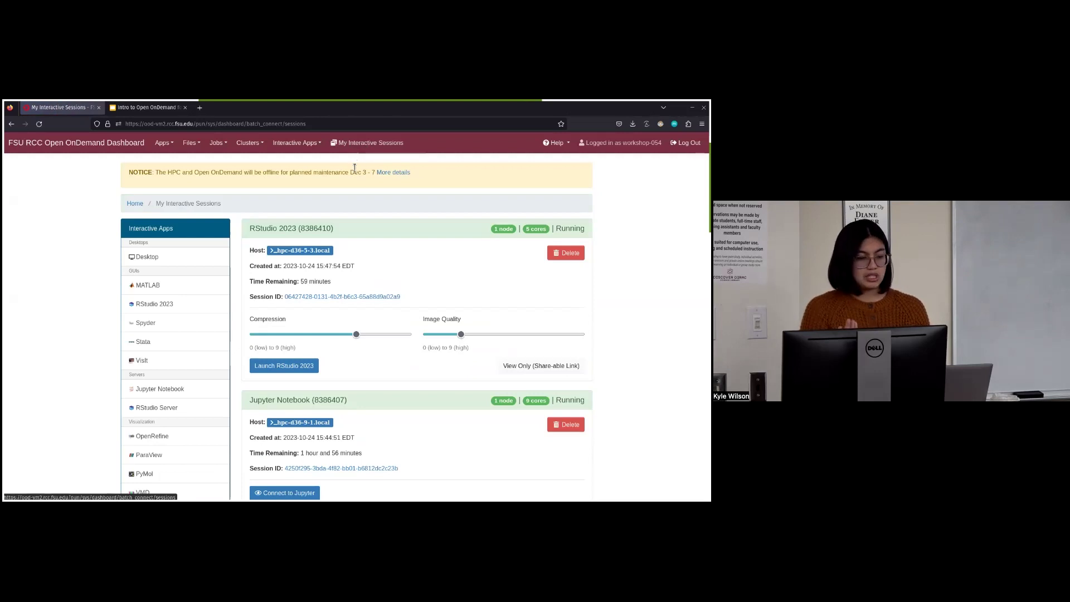
pyautogui.scroll(-5, 398, 244)
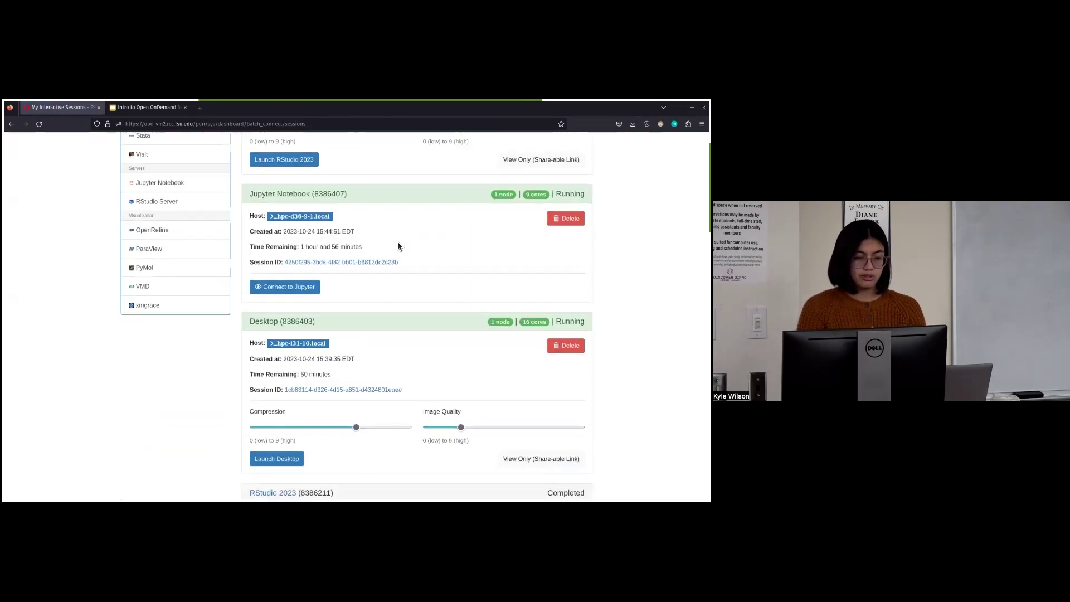
pyautogui.scroll(-3, 397, 242)
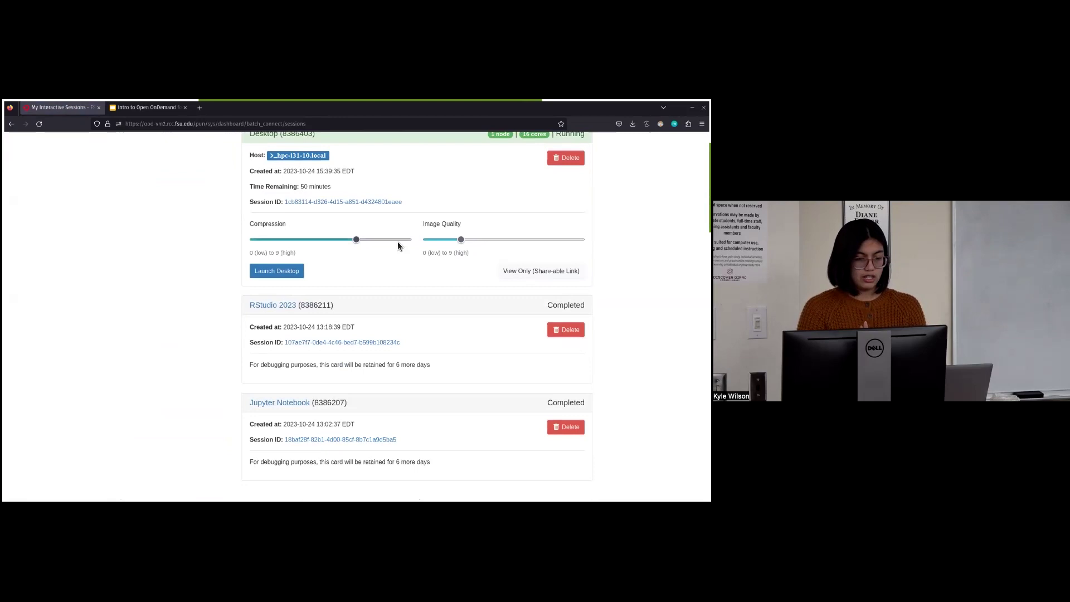
pyautogui.scroll(8, 397, 242)
# Check the status of the submitted jobs in Active Jobs and return to My Interactive Sessions
pyautogui.click(228, 146)
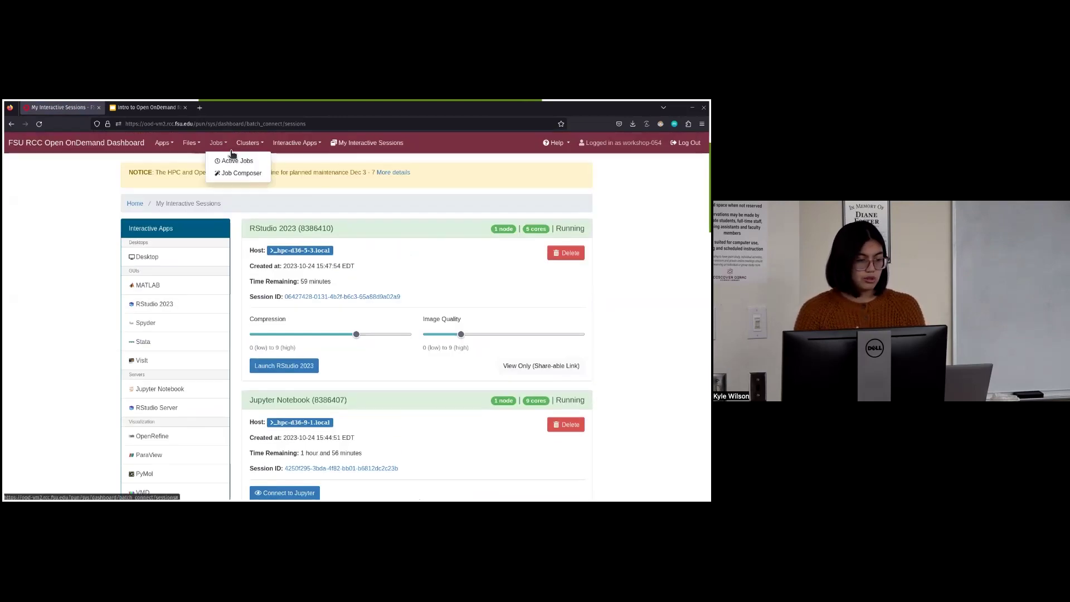
pyautogui.click(236, 161)
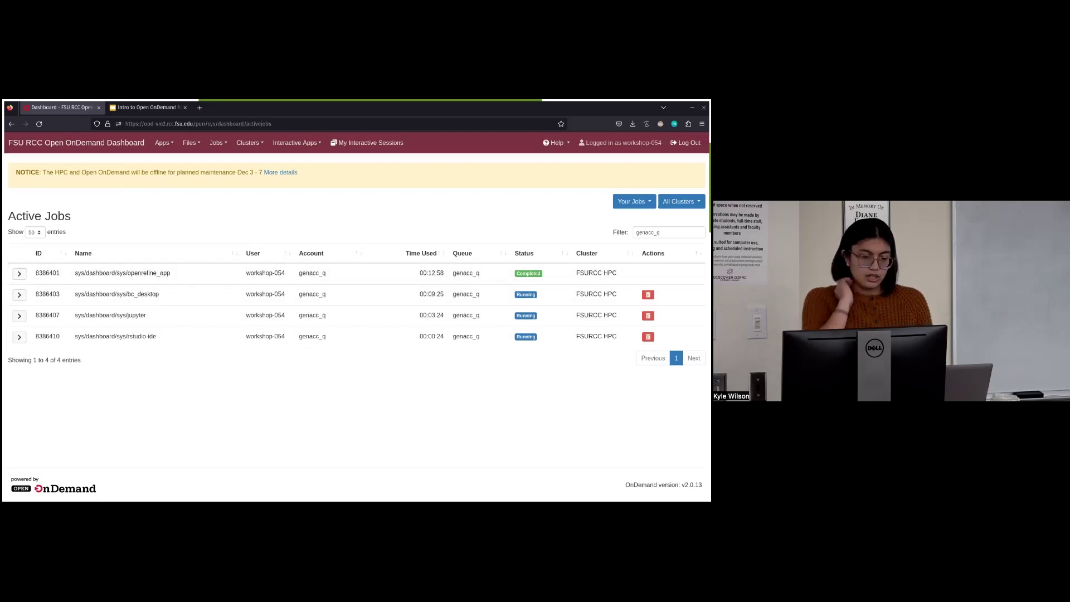
pyautogui.click(364, 143)
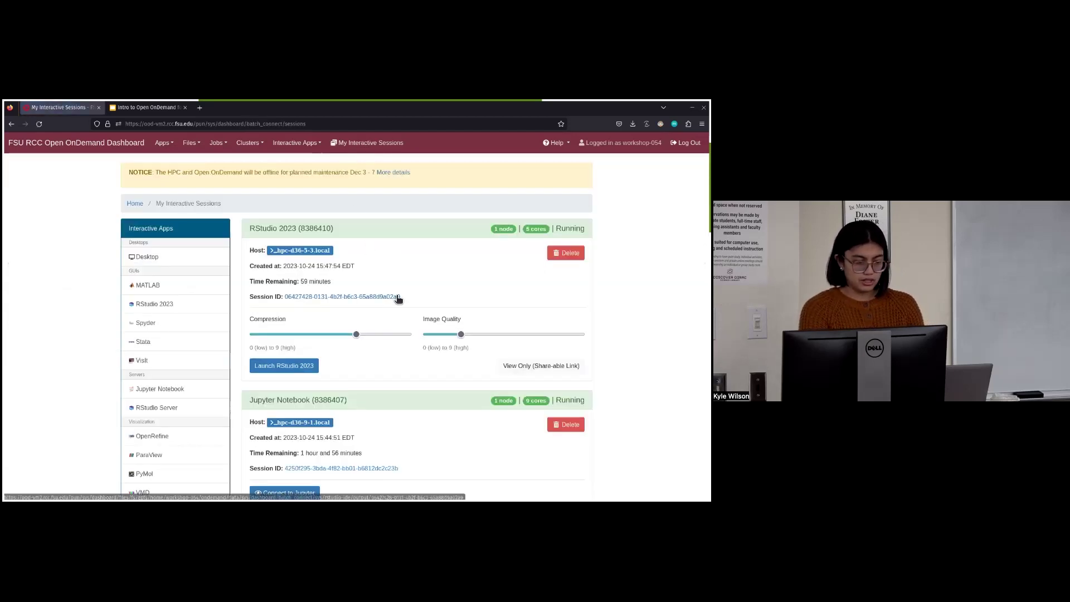
pyautogui.scroll(-3, 397, 299)
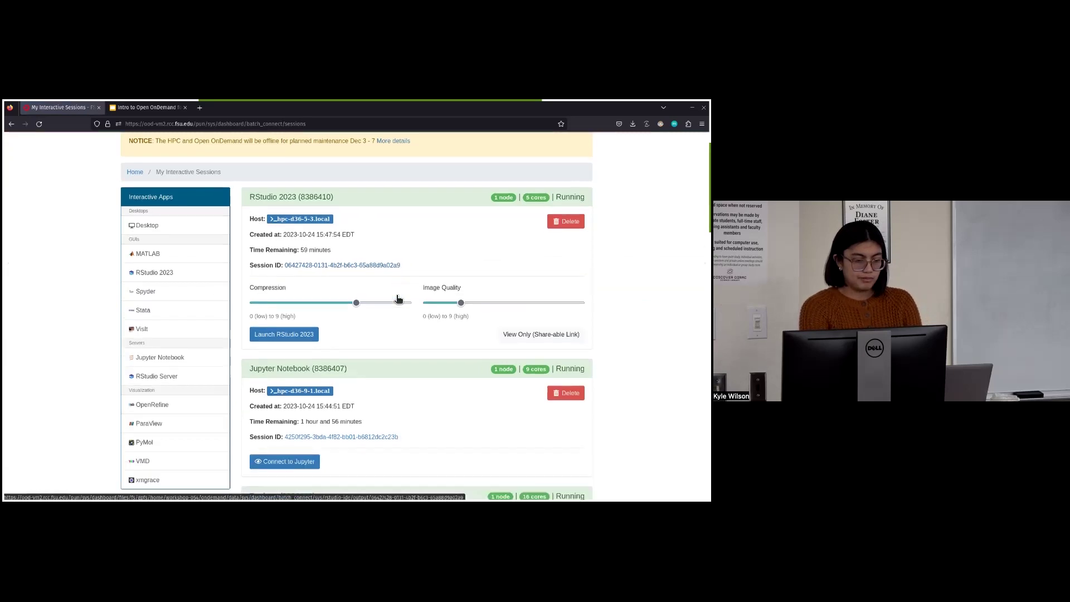
# Open the Jupyter Notebook session's output folder from its session ID, examine its files and return to My Interactive Sessions
pyautogui.scroll(3, 396, 296)
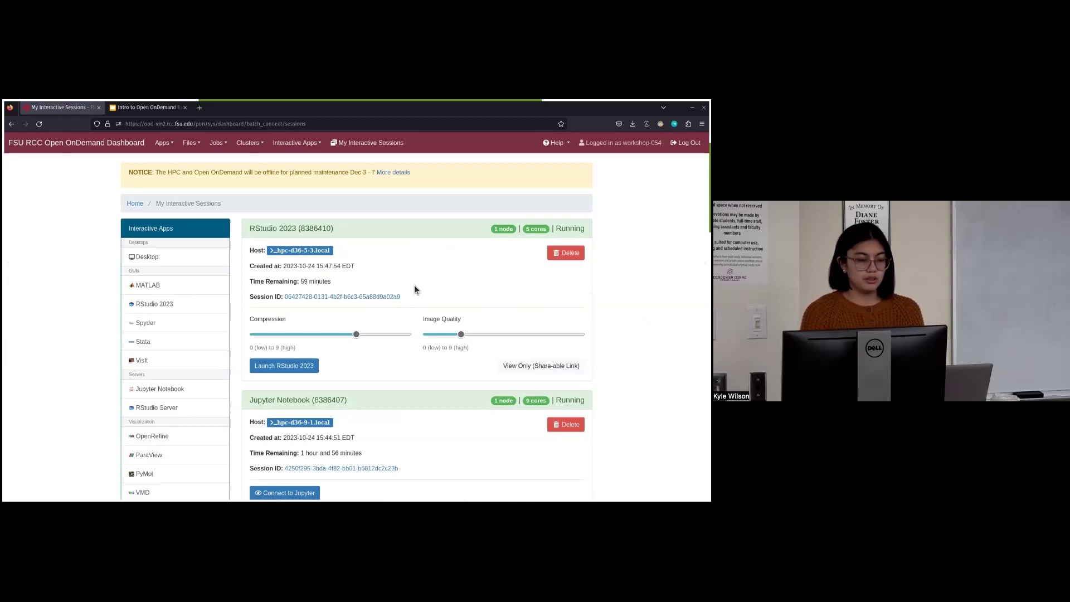
pyautogui.scroll(-5, 414, 289)
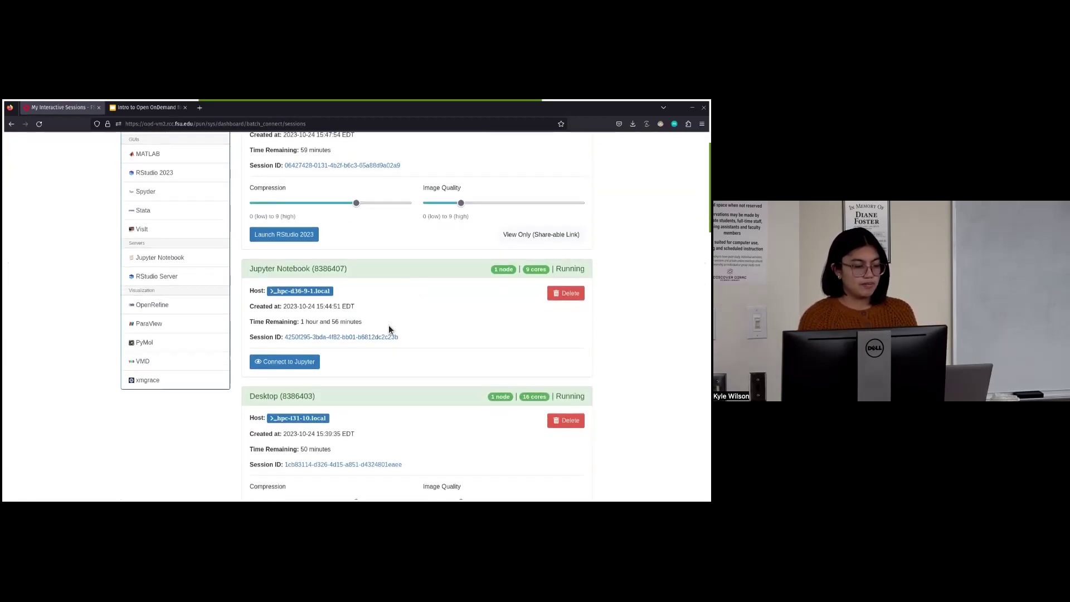
pyautogui.click(359, 337)
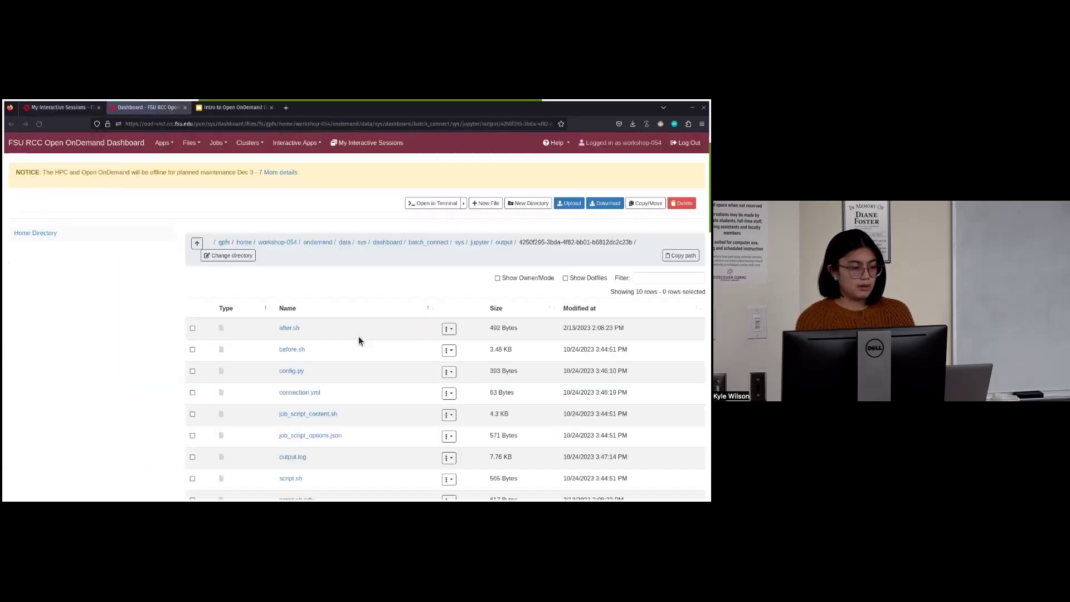
pyautogui.scroll(-2, 364, 387)
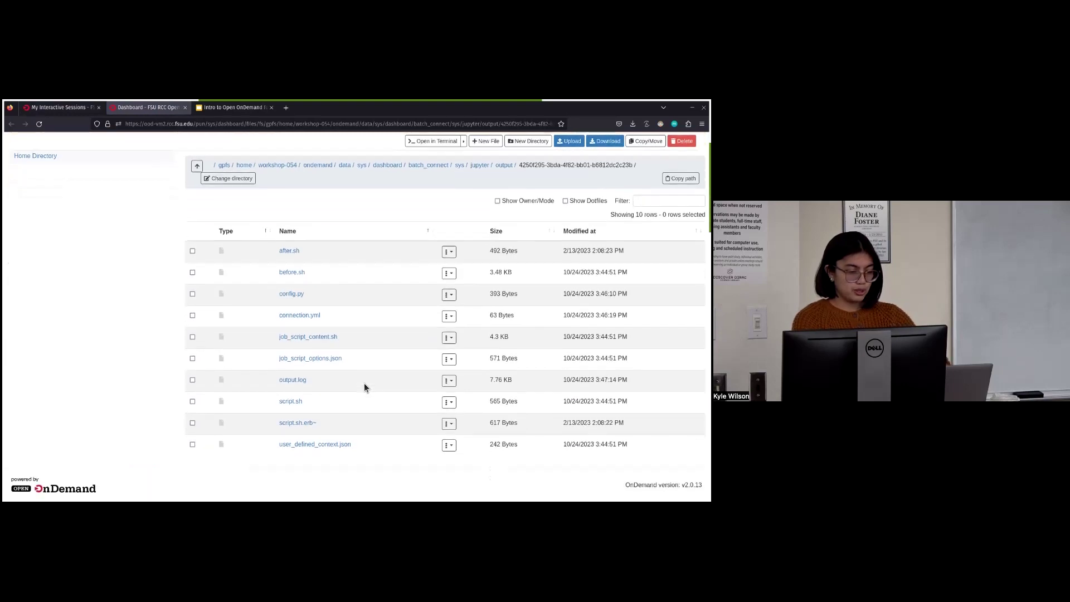
pyautogui.scroll(2, 364, 388)
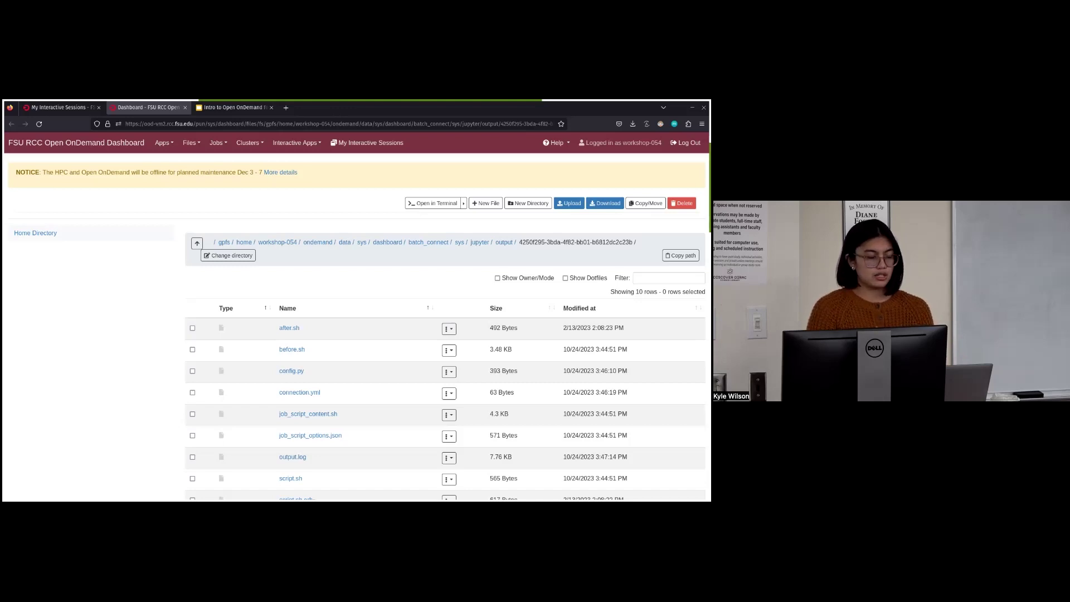
pyautogui.click(355, 146)
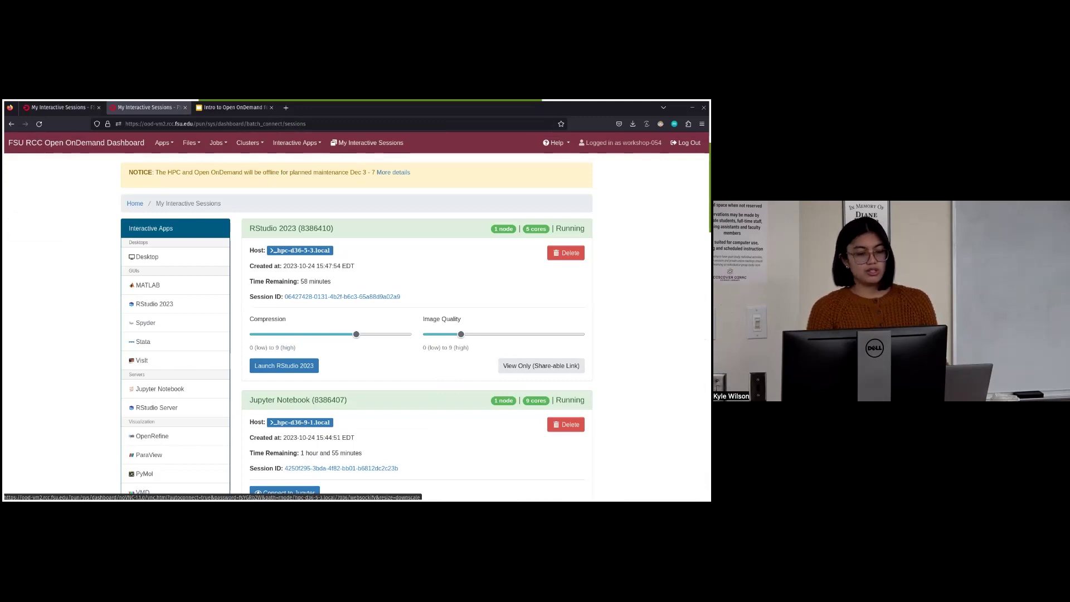
# Launch the running RStudio 2023 session, reopening it in a fresh browser tab, and decline the automated crash reporting
pyautogui.click(284, 365)
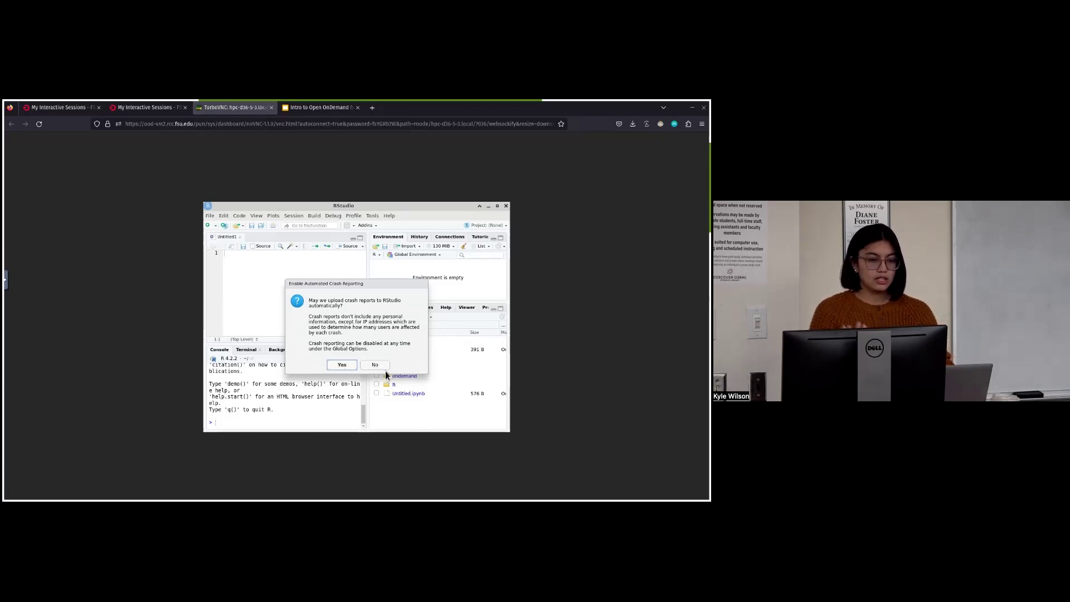
pyautogui.click(271, 108)
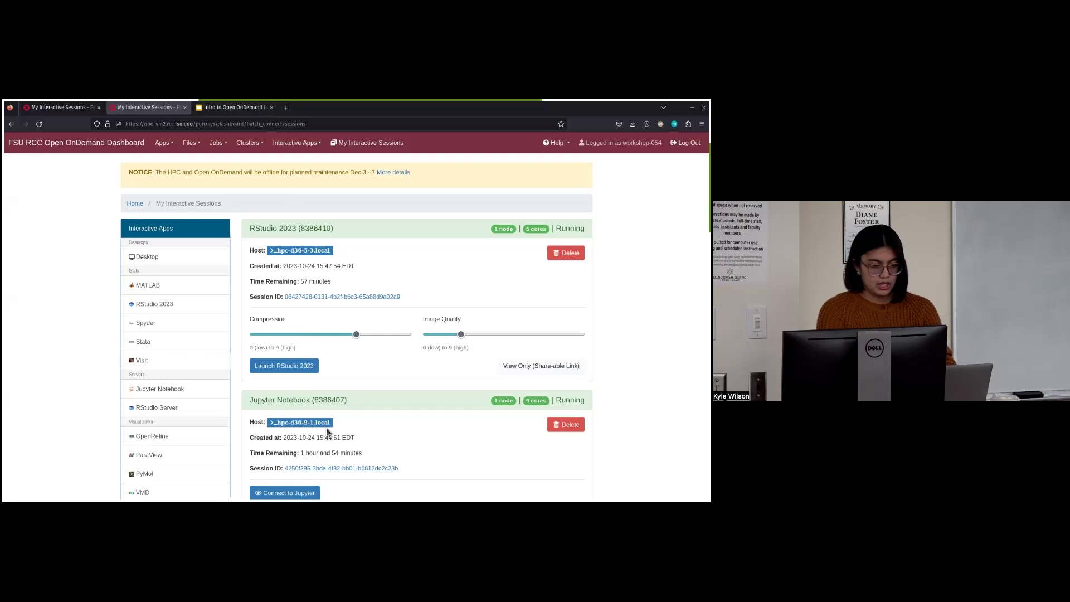
pyautogui.click(292, 366)
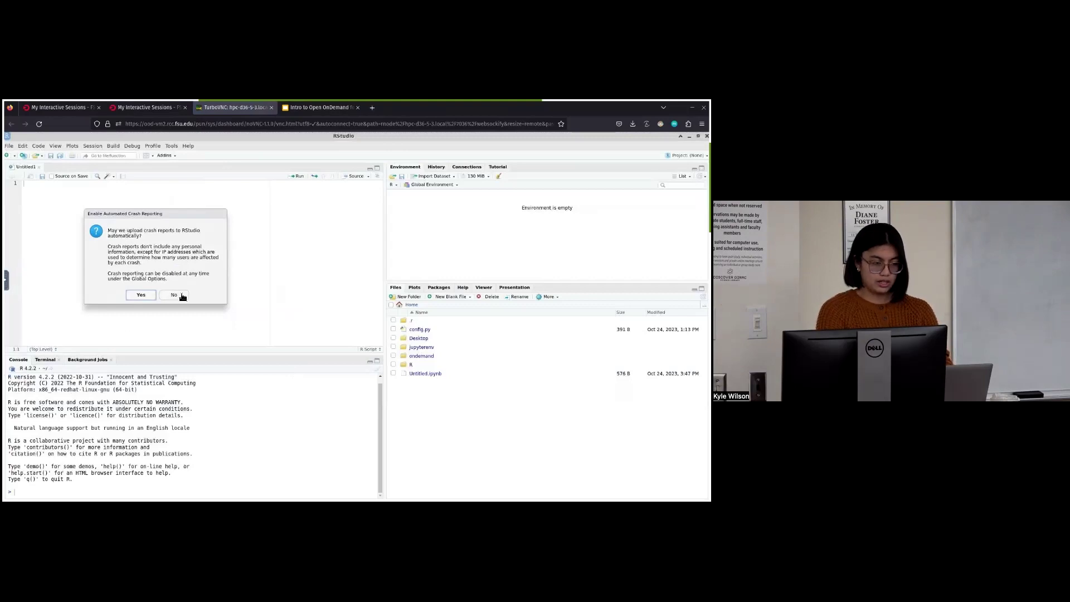
pyautogui.click(182, 296)
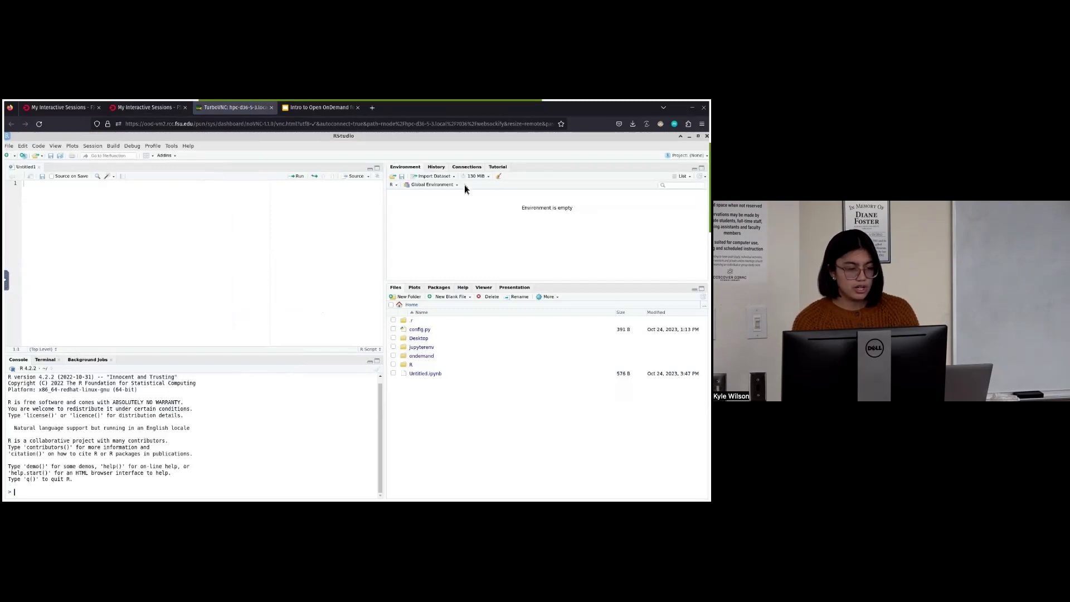
# Examine the command history and the System Library package list in RStudio, and close the session's browser tab
pyautogui.click(444, 167)
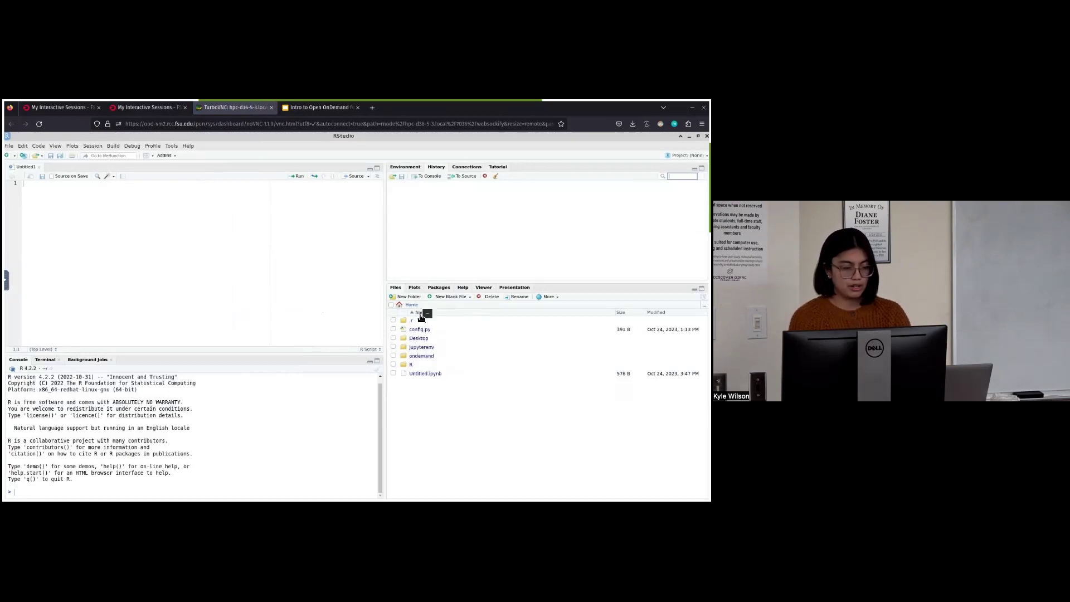
pyautogui.click(431, 289)
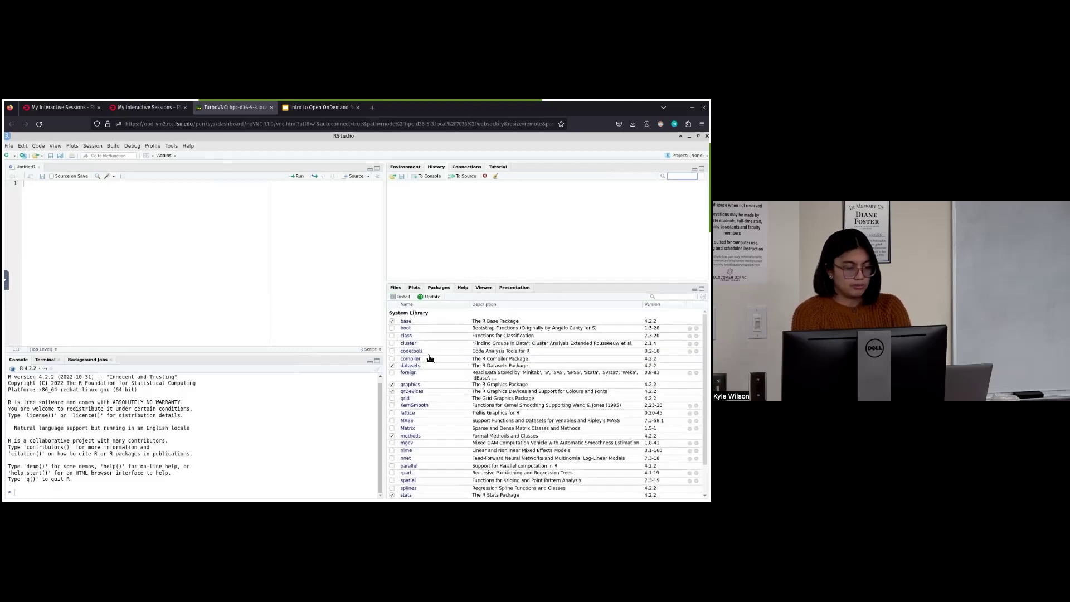
pyautogui.scroll(-1, 440, 351)
pyautogui.scroll(1, 460, 341)
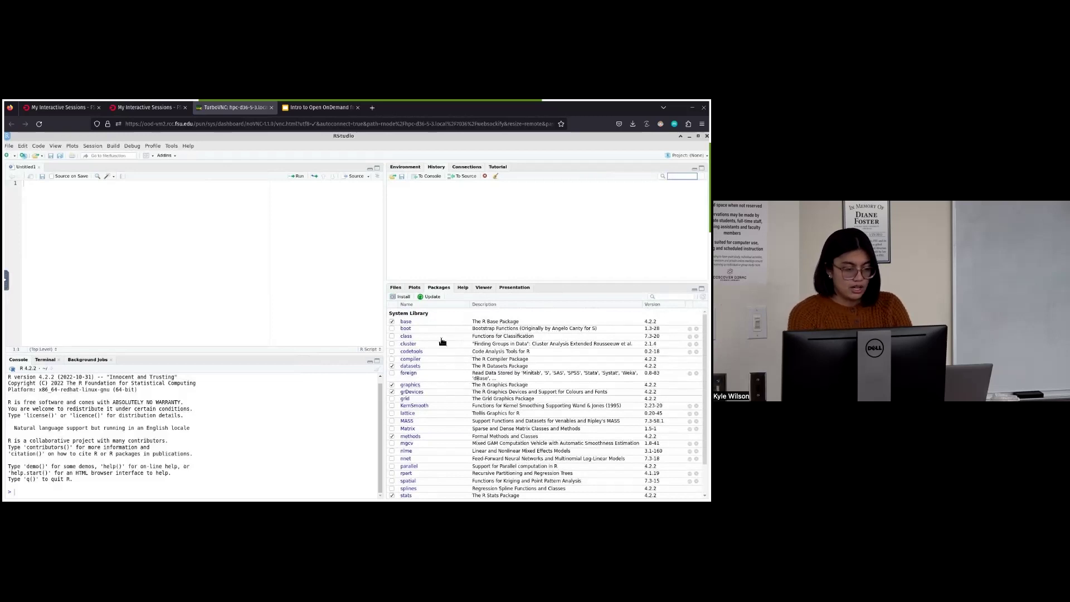
pyautogui.scroll(-1, 442, 341)
pyautogui.scroll(1, 442, 341)
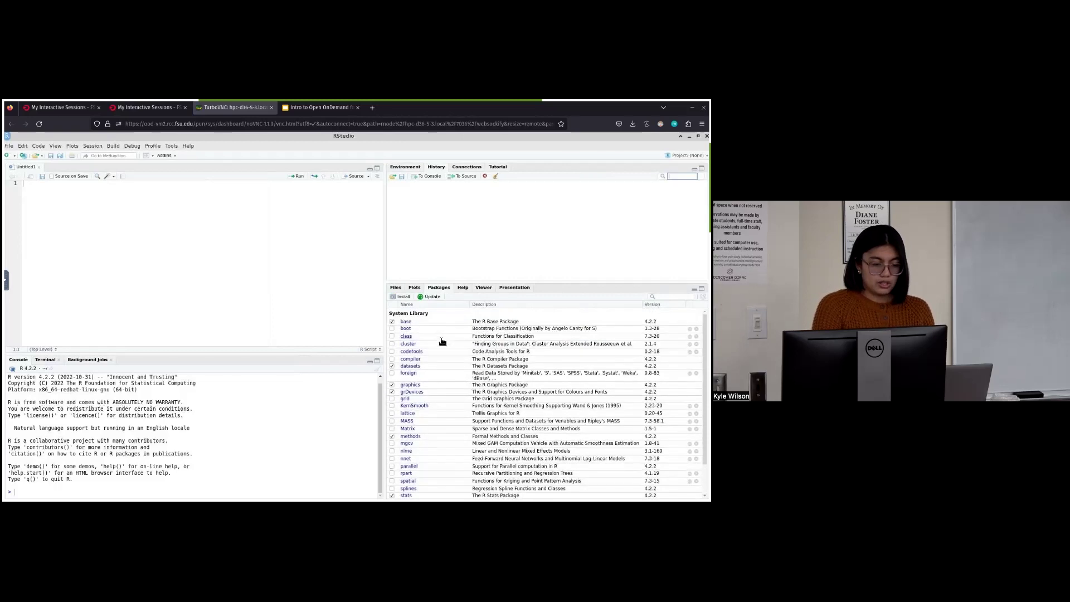
pyautogui.click(272, 107)
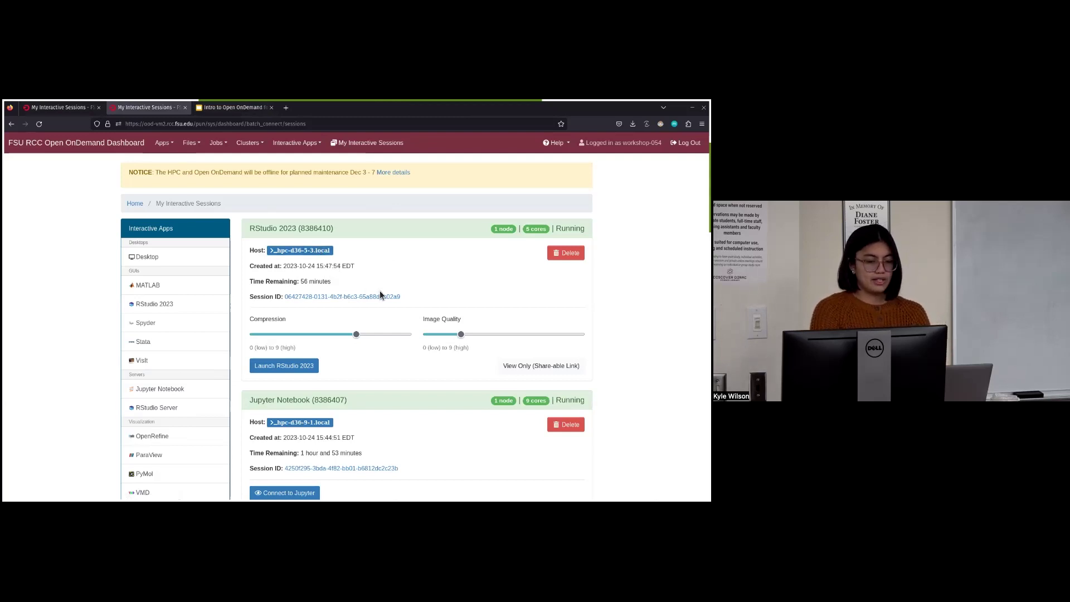
# Look over the session cards and the interactive apps list, and close the duplicate My Interactive Sessions browser tab
pyautogui.scroll(-4, 380, 292)
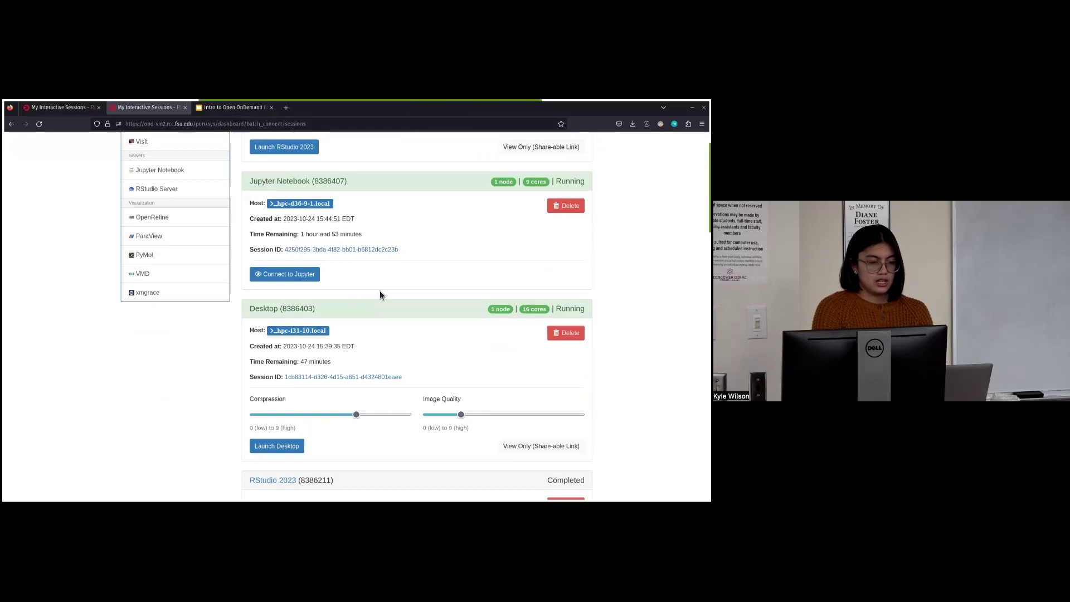
pyautogui.scroll(-3, 379, 292)
pyautogui.scroll(7, 379, 292)
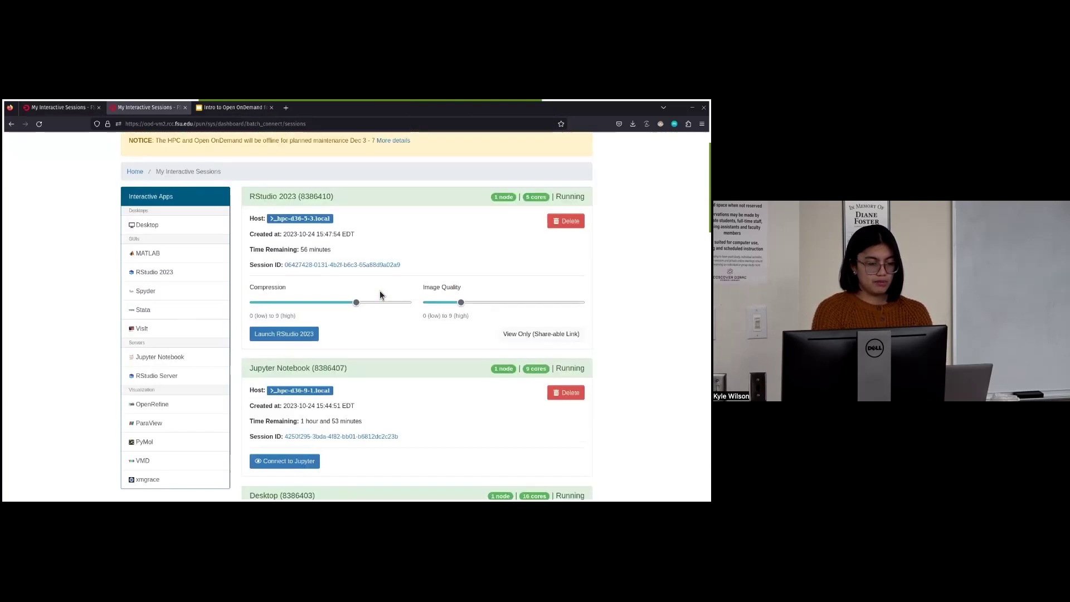
pyautogui.scroll(1, 380, 289)
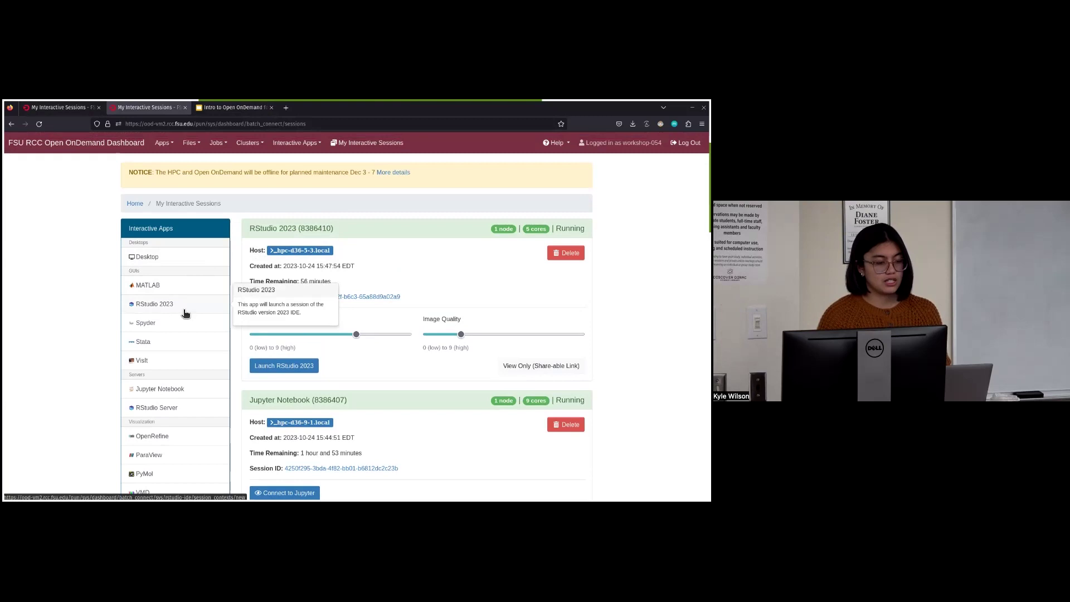
pyautogui.scroll(-1, 185, 313)
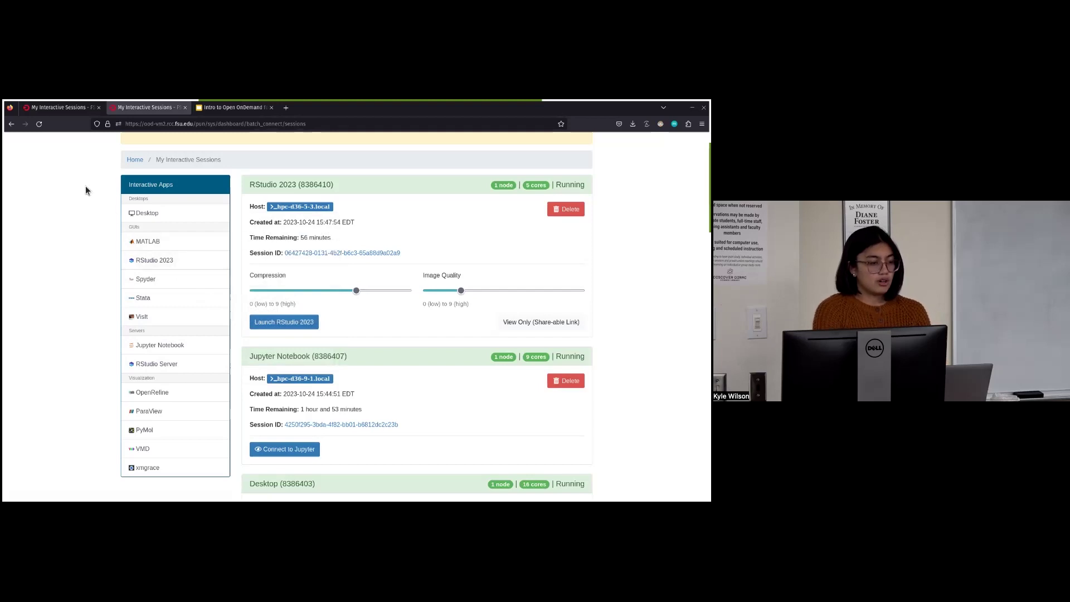
pyautogui.click(72, 109)
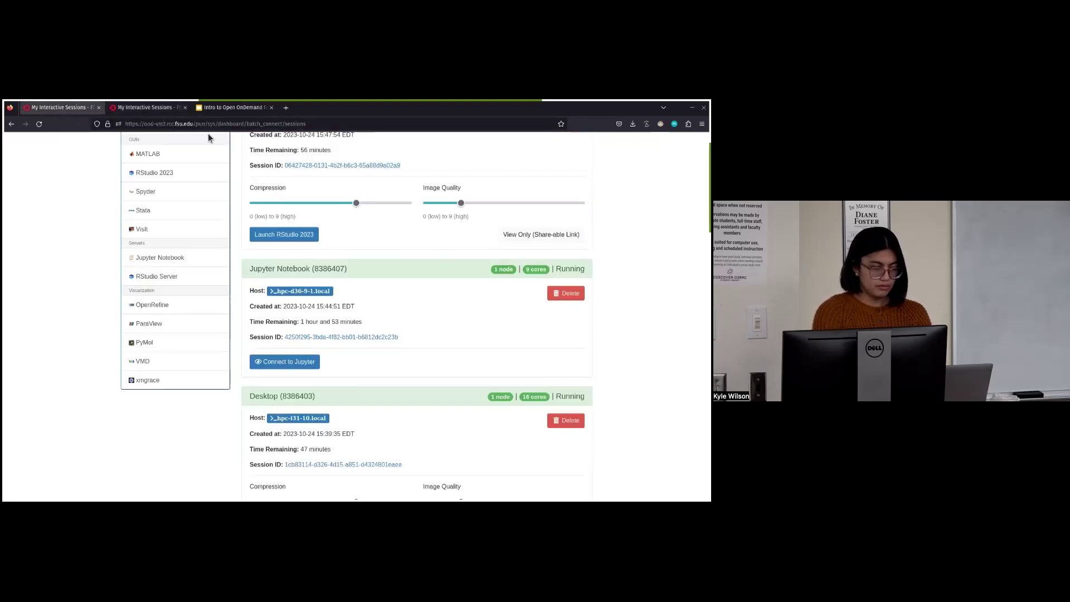
pyautogui.click(98, 107)
# Switch to the workshop presentation in Google Slides and show the My Interactive Apps slide followed by the Resources slide
pyautogui.click(149, 113)
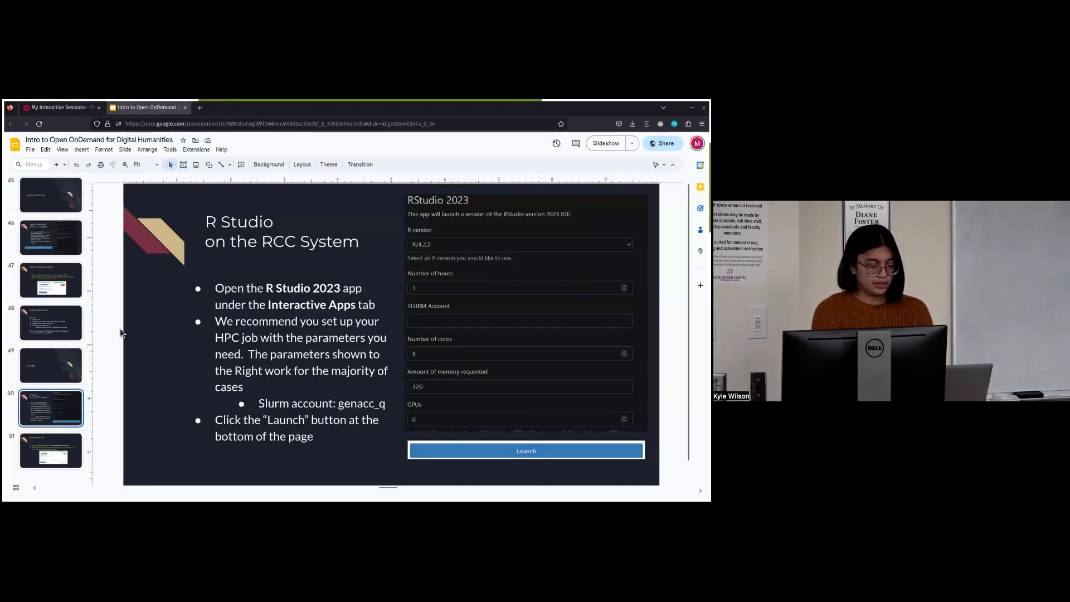
pyautogui.scroll(-3, 48, 362)
pyautogui.scroll(-1, 48, 362)
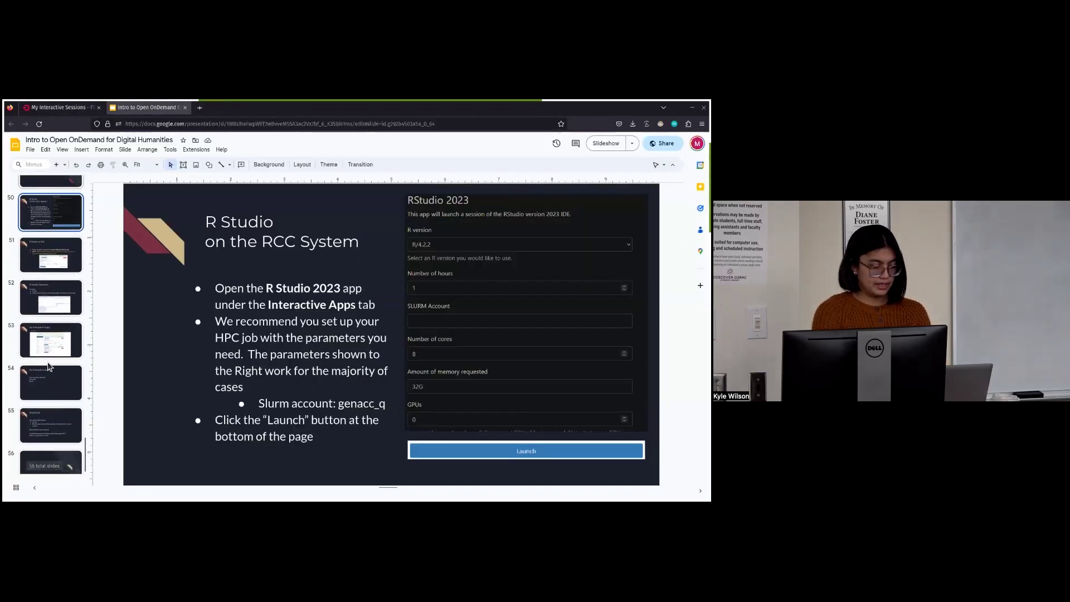
pyautogui.click(54, 390)
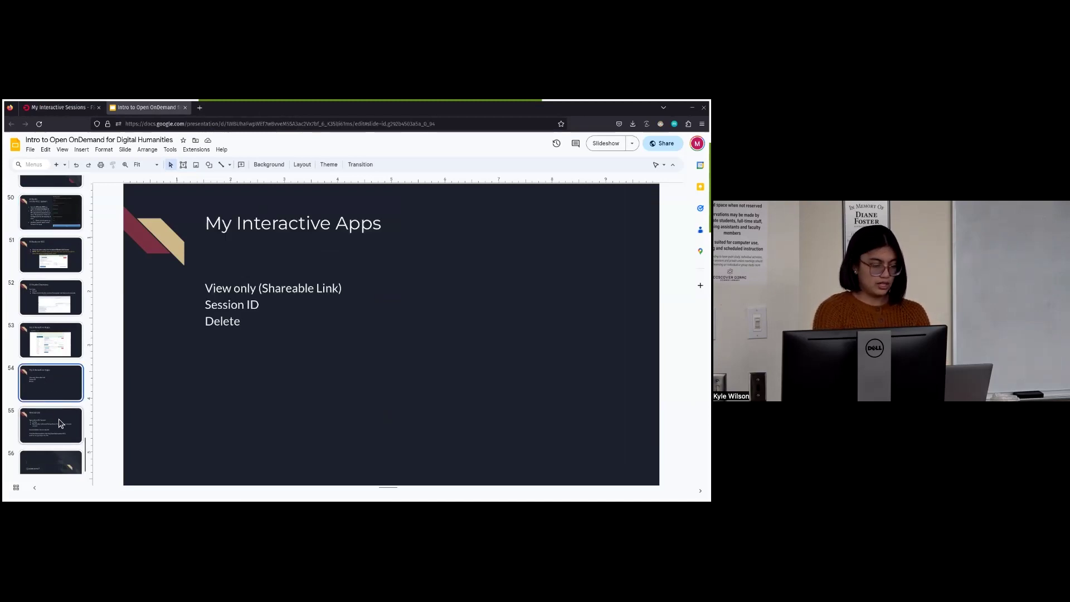
pyautogui.click(39, 419)
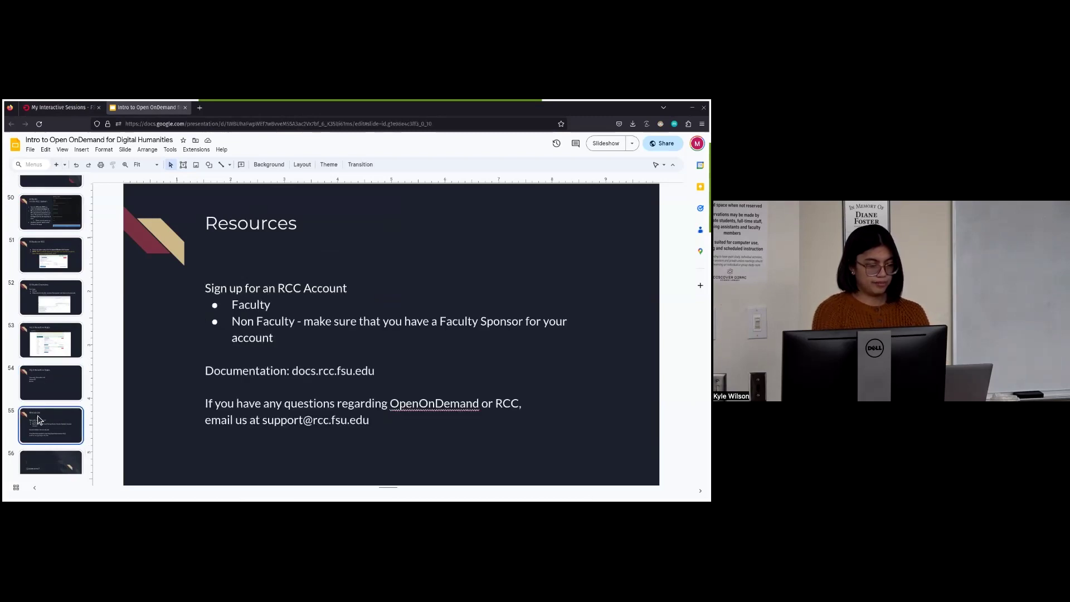